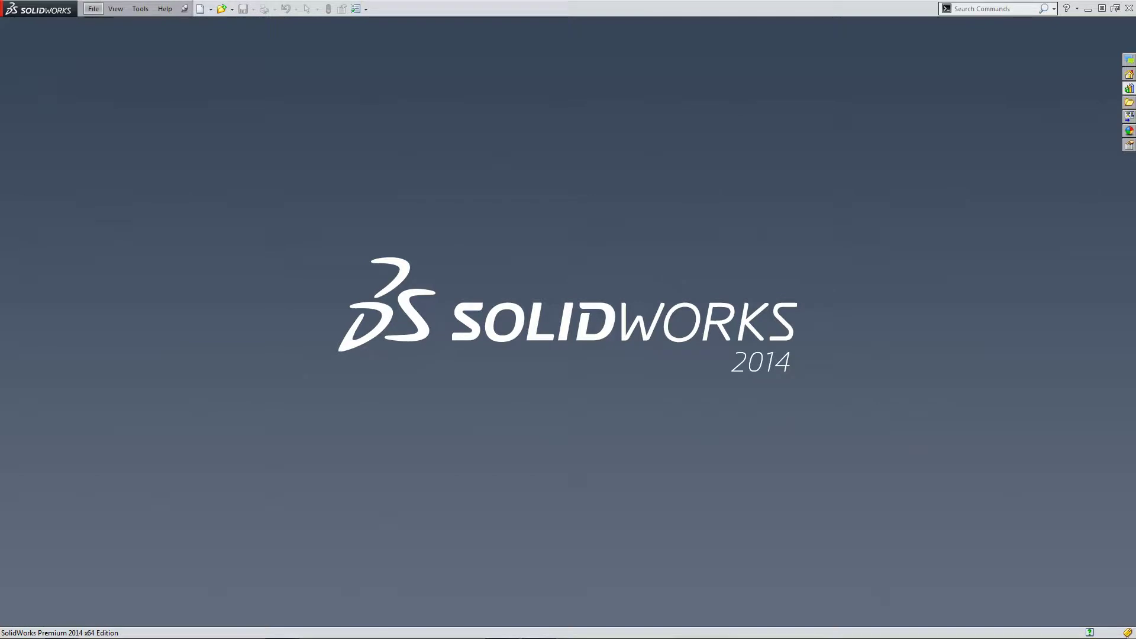
- Create a new part document and begin an Extruded Boss/Base sketch on the Right Plane
{"action": "left_click", "coordinate": [93, 8]}
{"action": "left_click", "coordinate": [114, 24]}
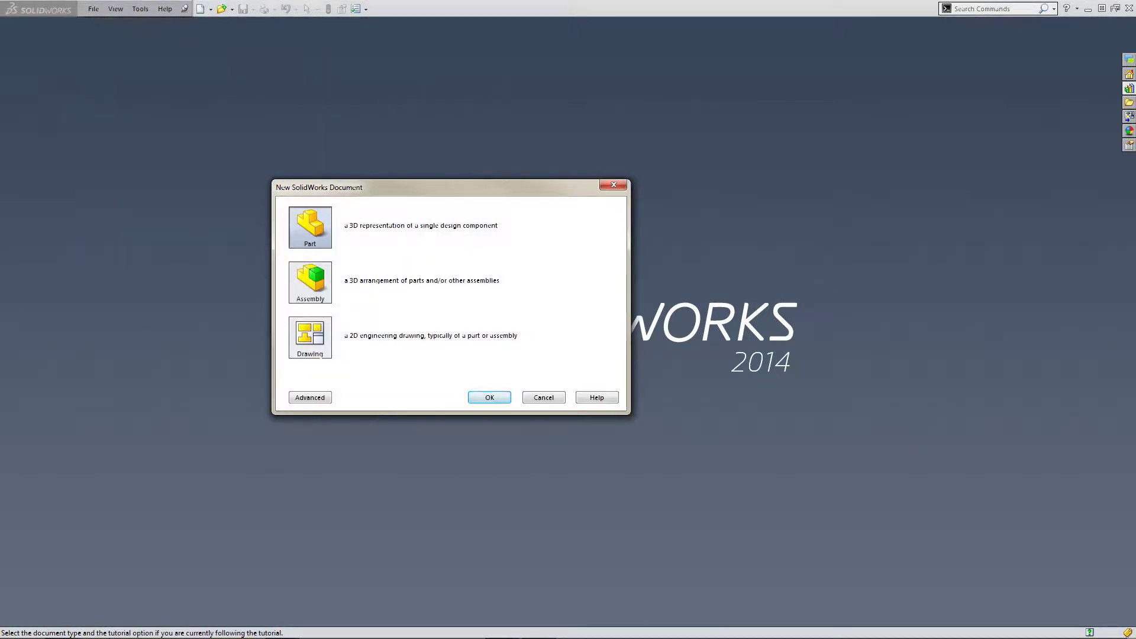
{"action": "key", "text": "Return"}
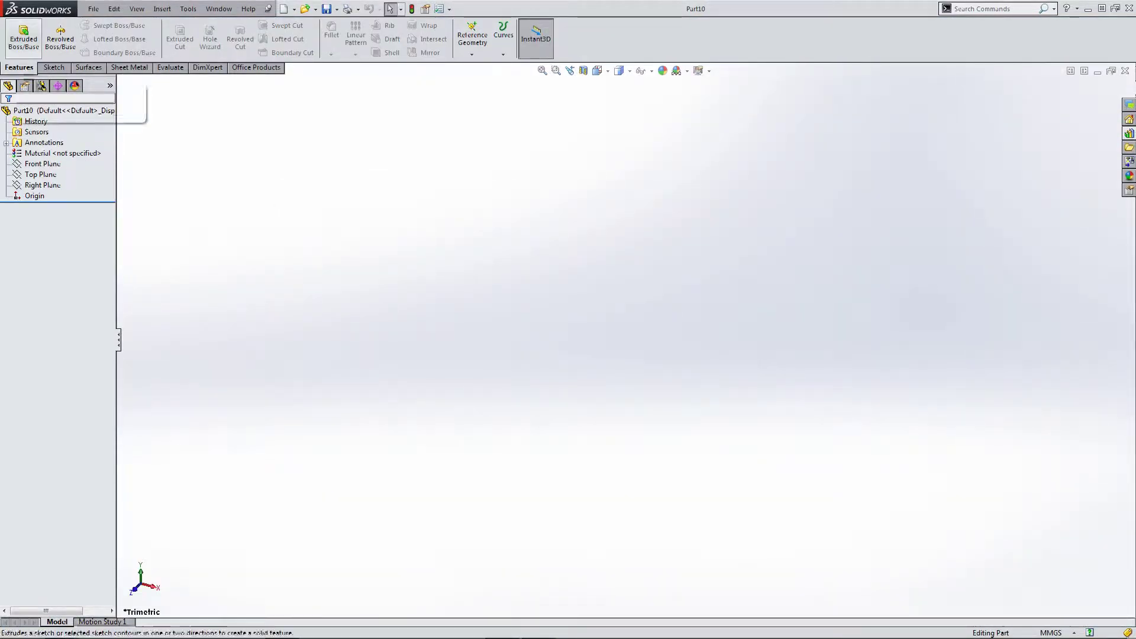
{"action": "left_click", "coordinate": [23, 38]}
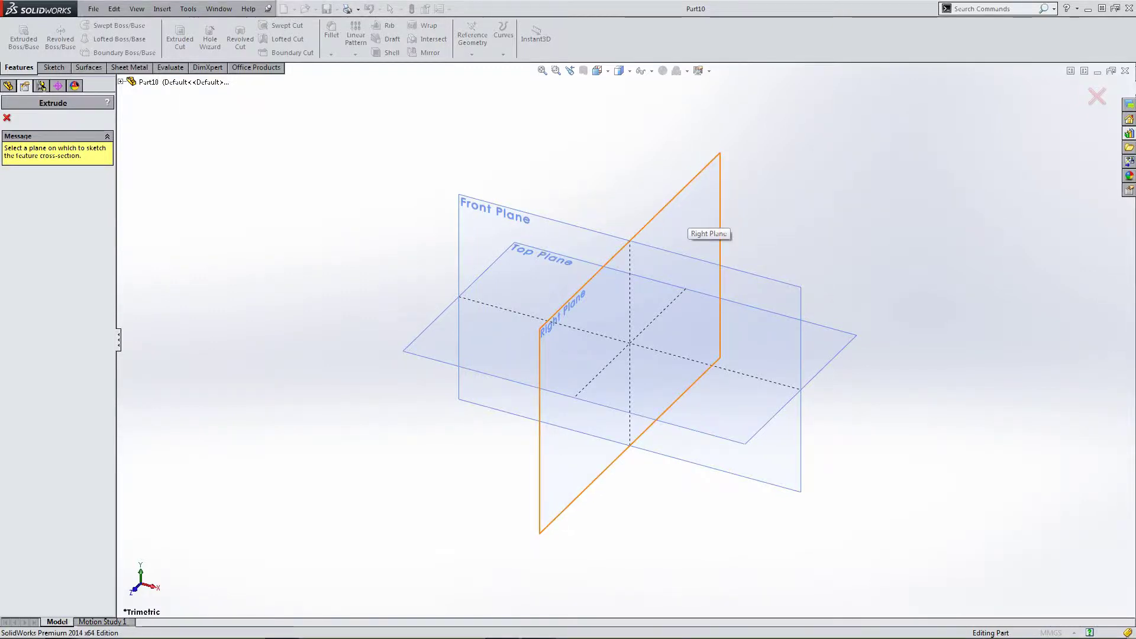
{"action": "left_click", "coordinate": [682, 224]}
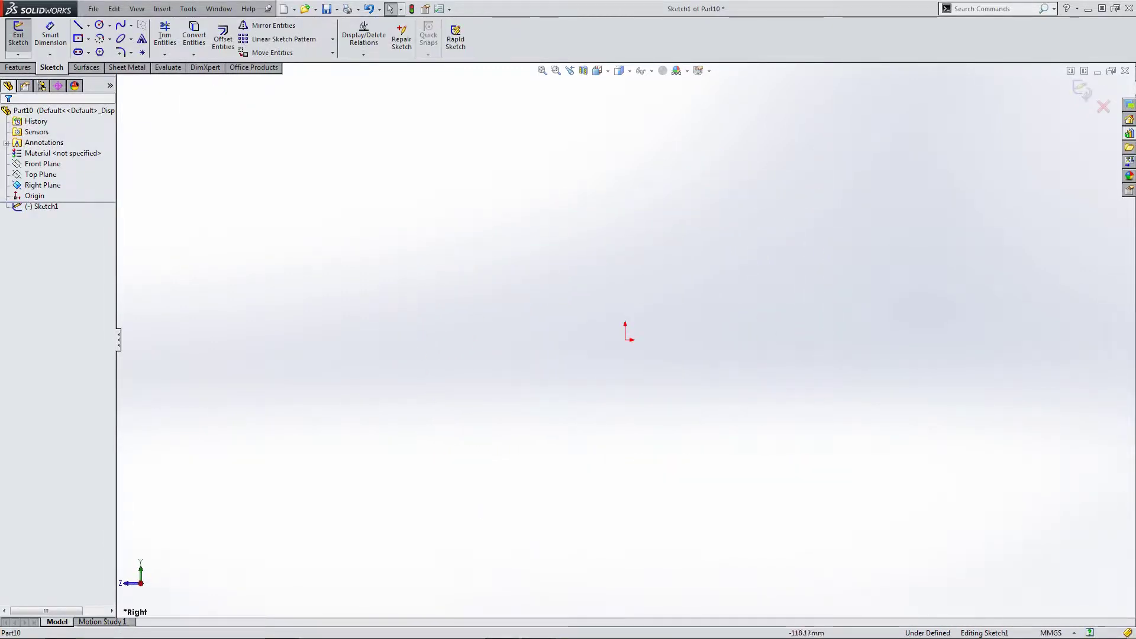
- Sketch a closed right triangle starting at the origin, with a horizontal base about 53 mm long and a vertical side about 23 mm high
{"action": "key", "text": "l"}
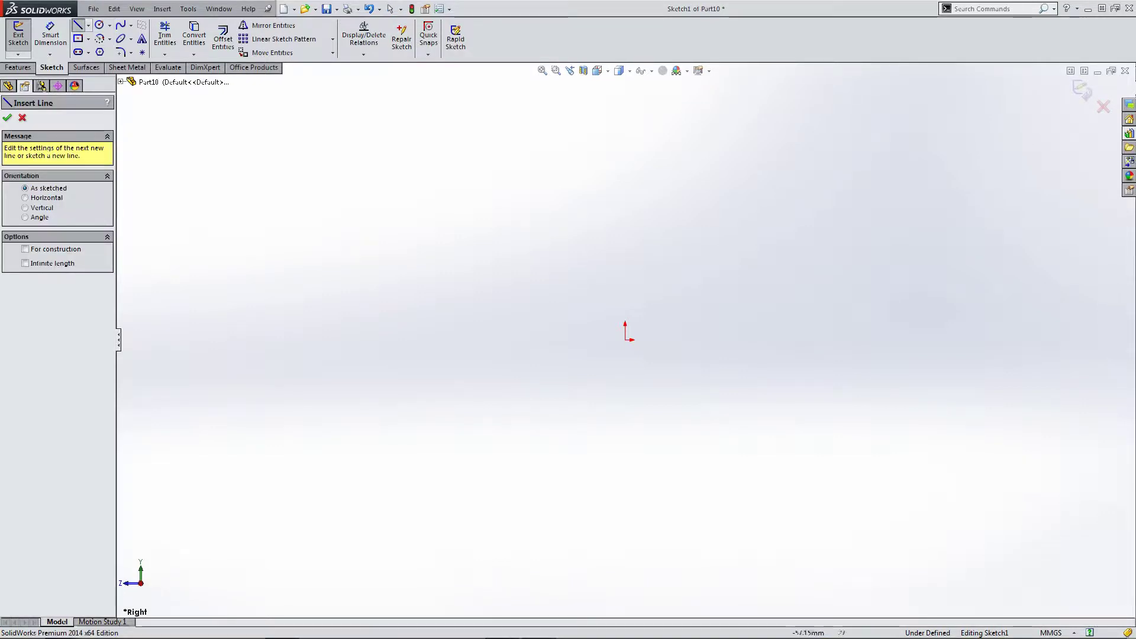
{"action": "left_click", "coordinate": [626, 339]}
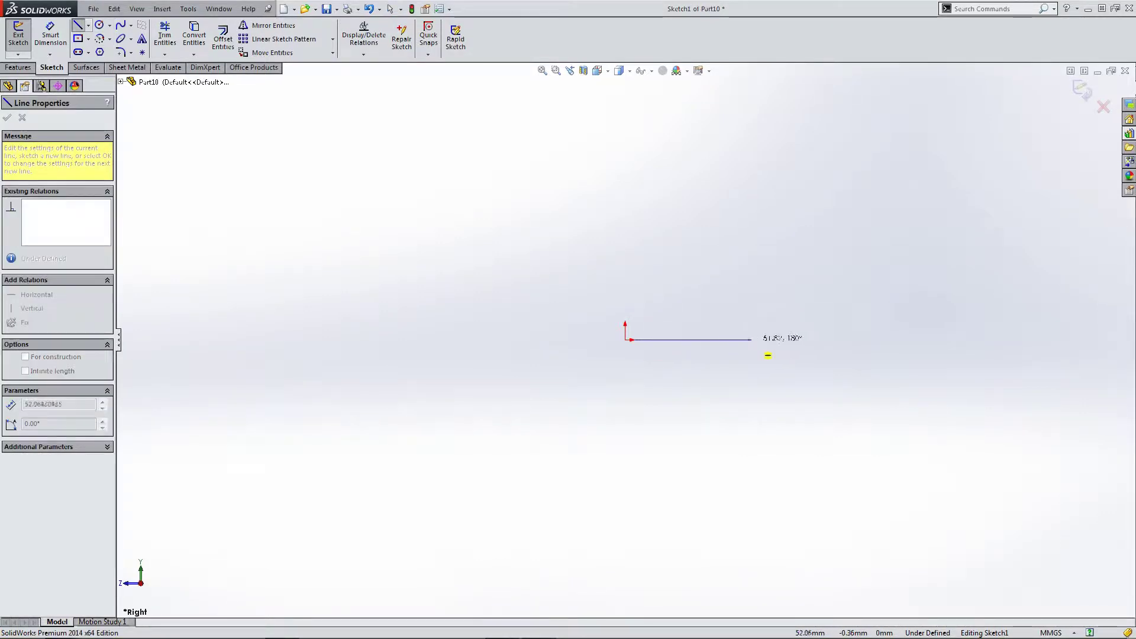
{"action": "left_click", "coordinate": [753, 339]}
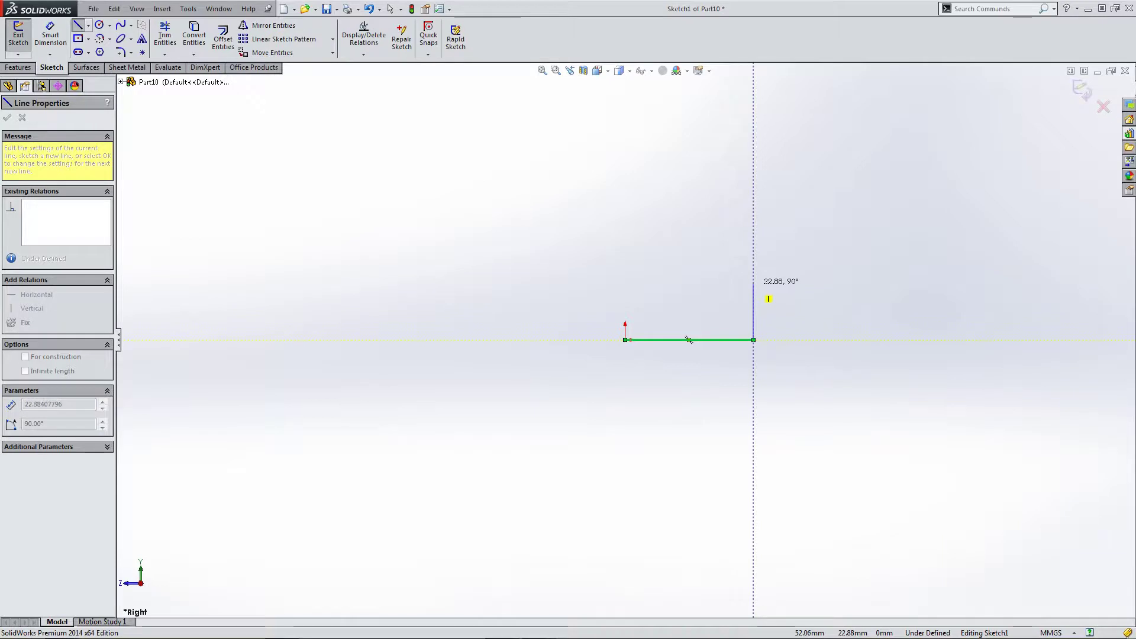
{"action": "left_click", "coordinate": [753, 284]}
{"action": "left_click", "coordinate": [625, 340]}
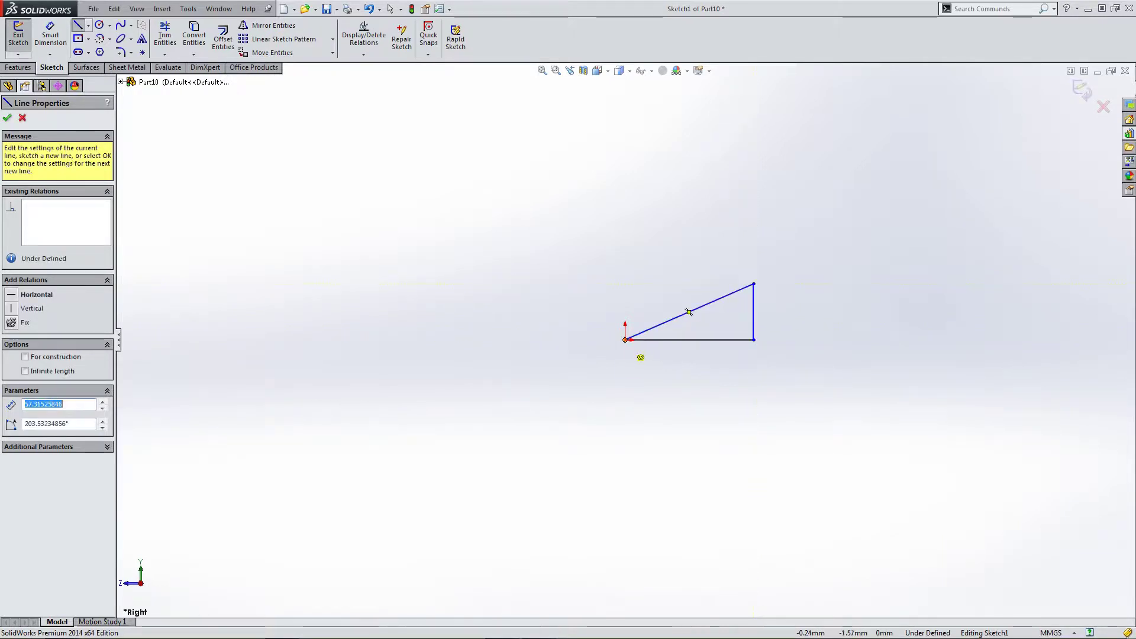
{"action": "key", "text": "Escape"}
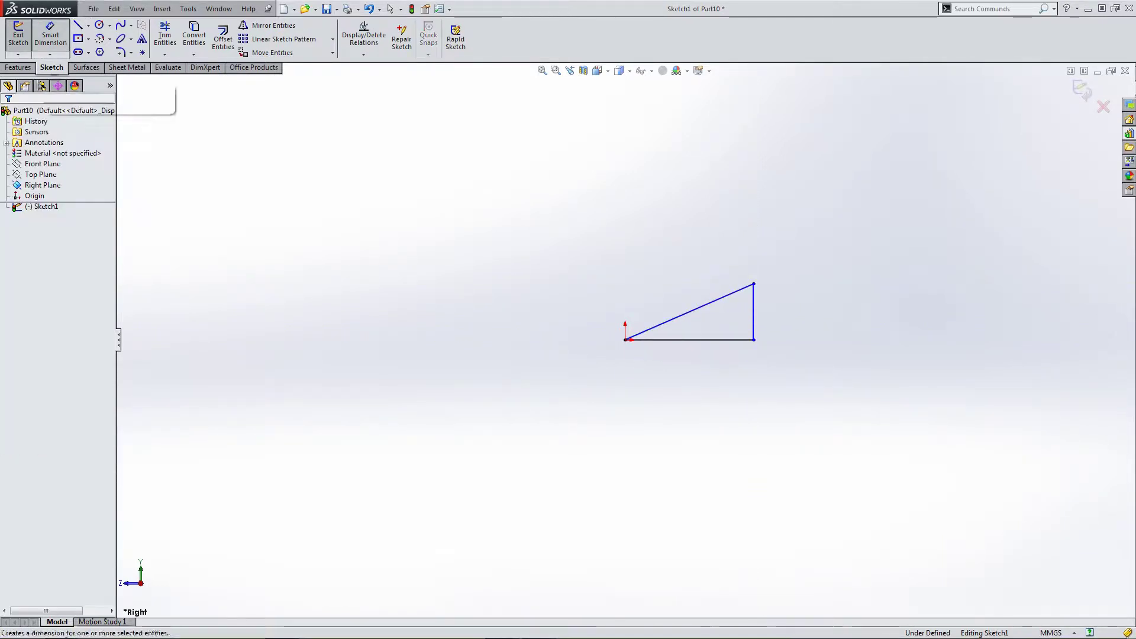
- Dimension the triangle's horizontal base to 10 mm
{"action": "left_click", "coordinate": [50, 48]}
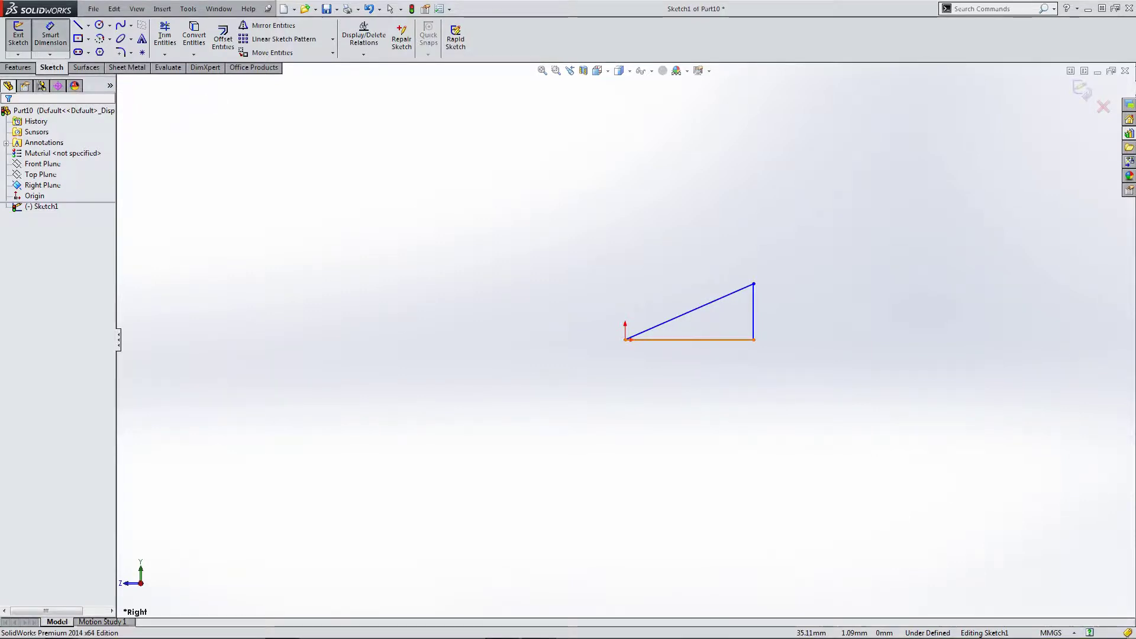
{"action": "left_click", "coordinate": [689, 340]}
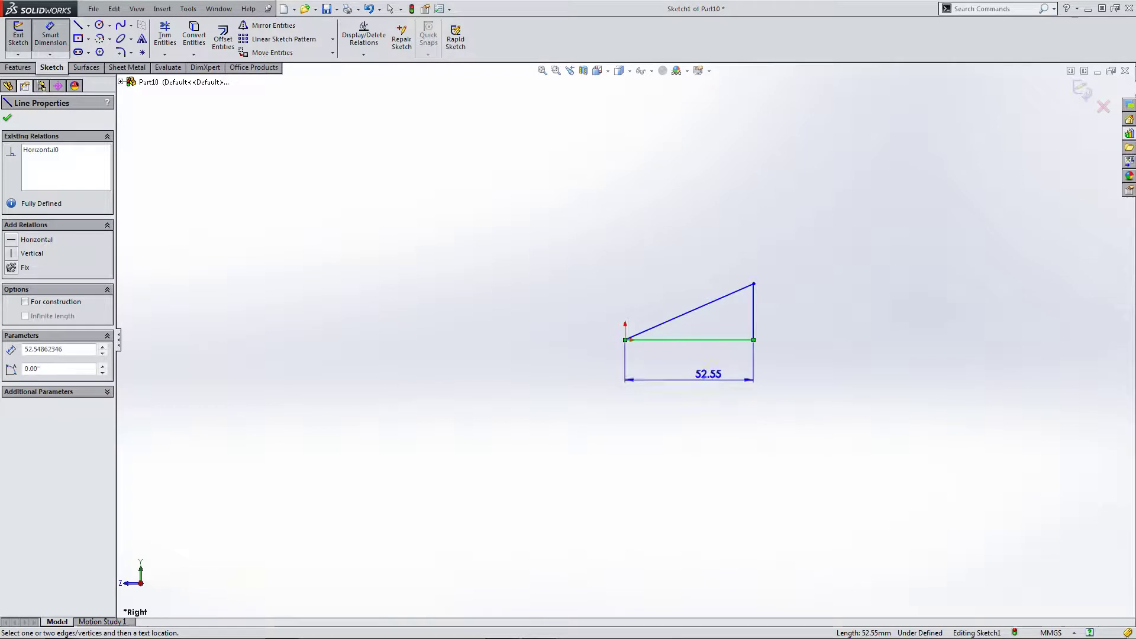
{"action": "left_click", "coordinate": [700, 377]}
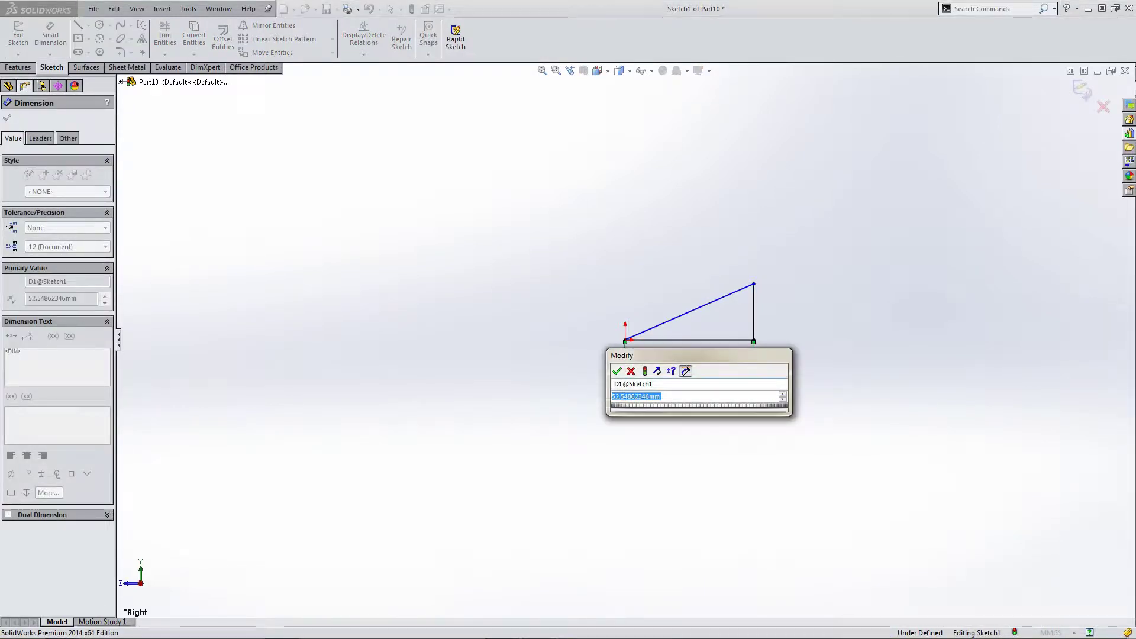
{"action": "type", "text": "10"}
{"action": "key", "text": "Return"}
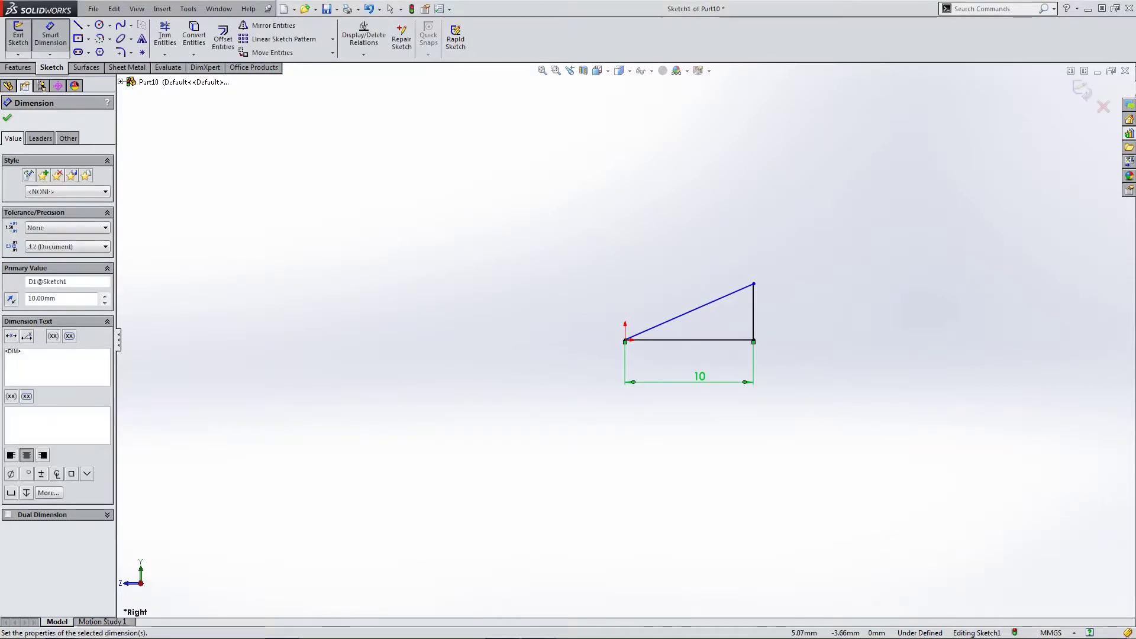
- Dimension the triangle's vertical side to 5 mm
{"action": "left_click", "coordinate": [753, 312]}
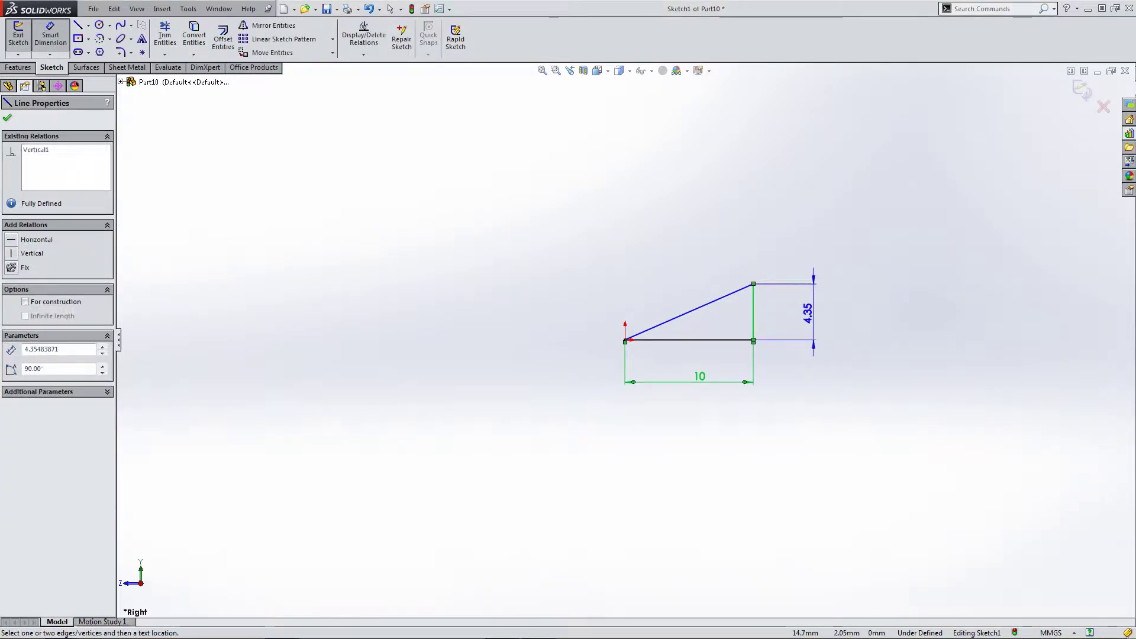
{"action": "left_click", "coordinate": [813, 313]}
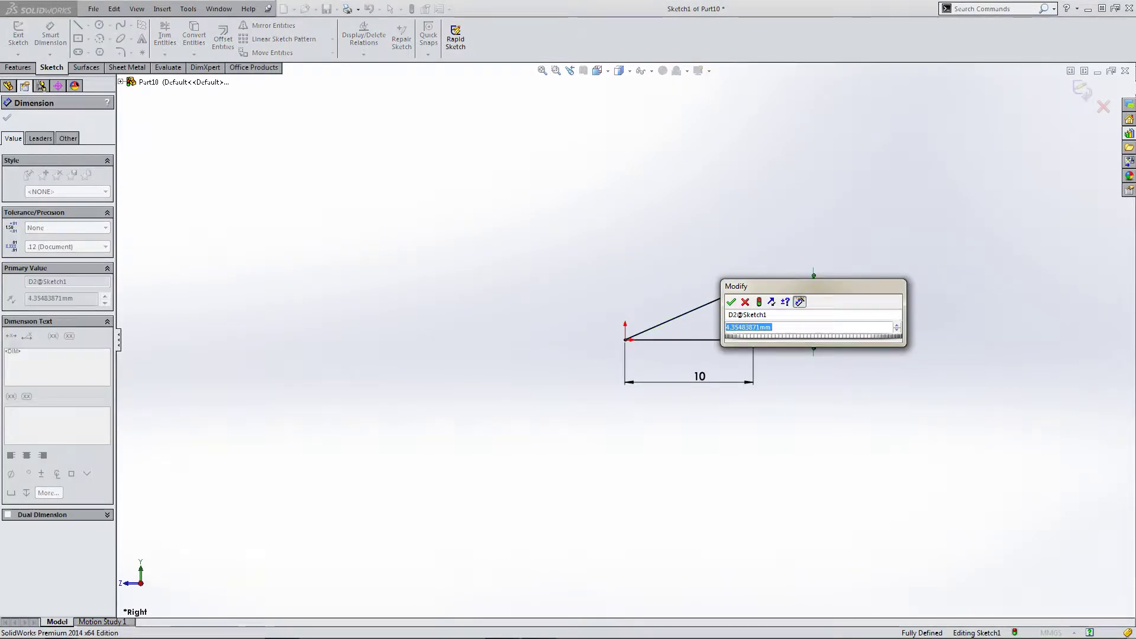
{"action": "type", "text": "5"}
{"action": "key", "text": "Return"}
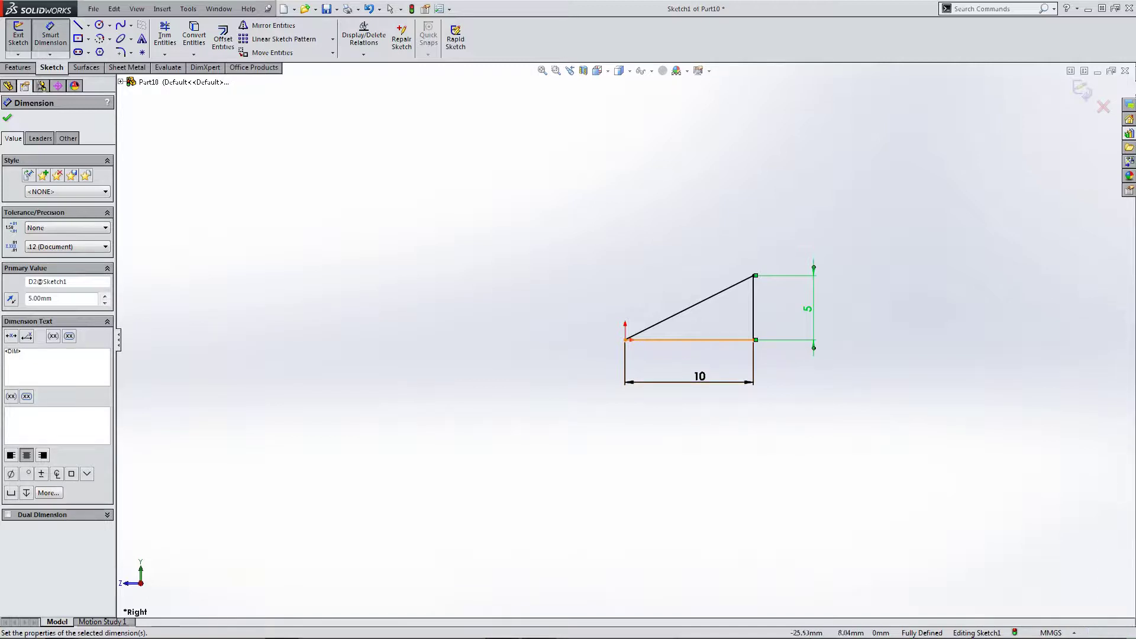
{"action": "left_click", "coordinate": [7, 117]}
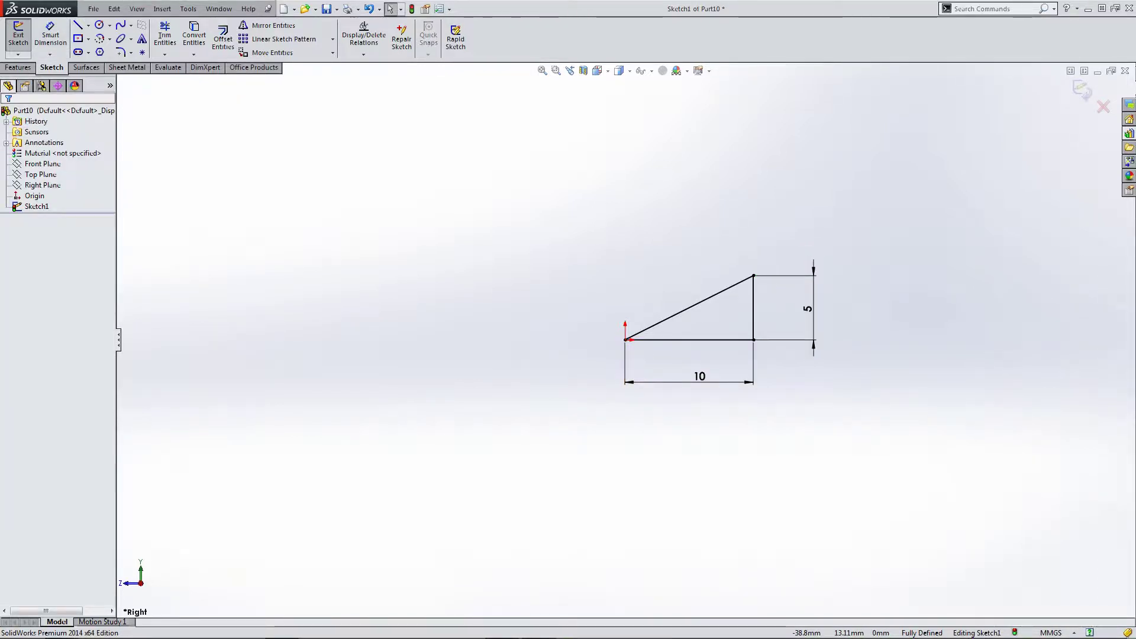
- Finish the sketch and extrude the triangle as a blind boss 30 mm deep
{"action": "left_click", "coordinate": [1082, 90]}
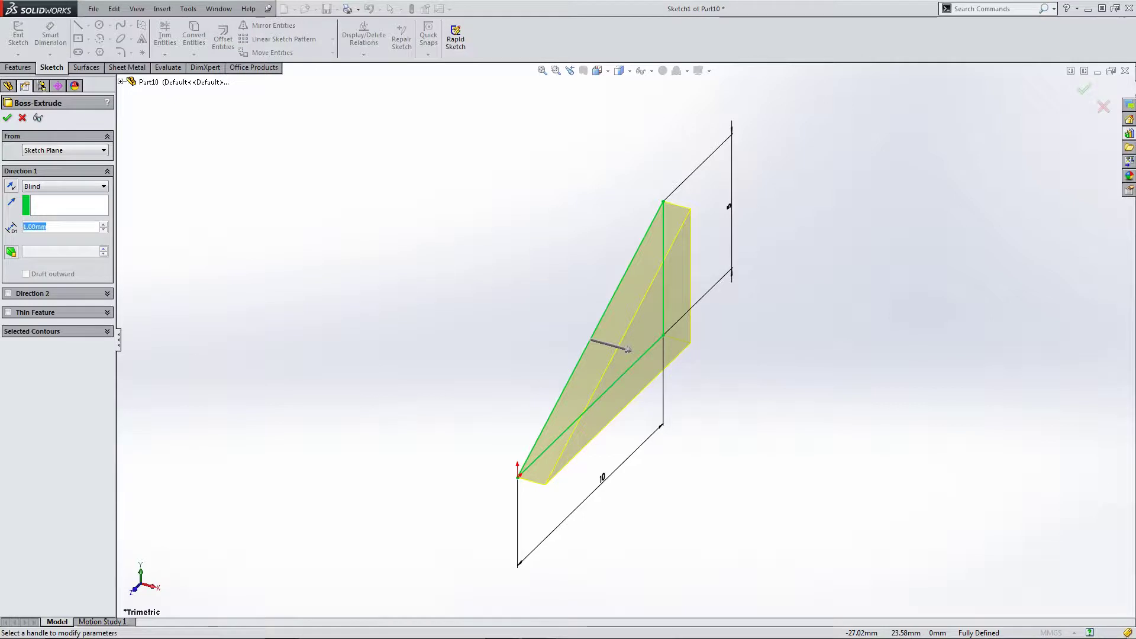
{"action": "type", "text": "30"}
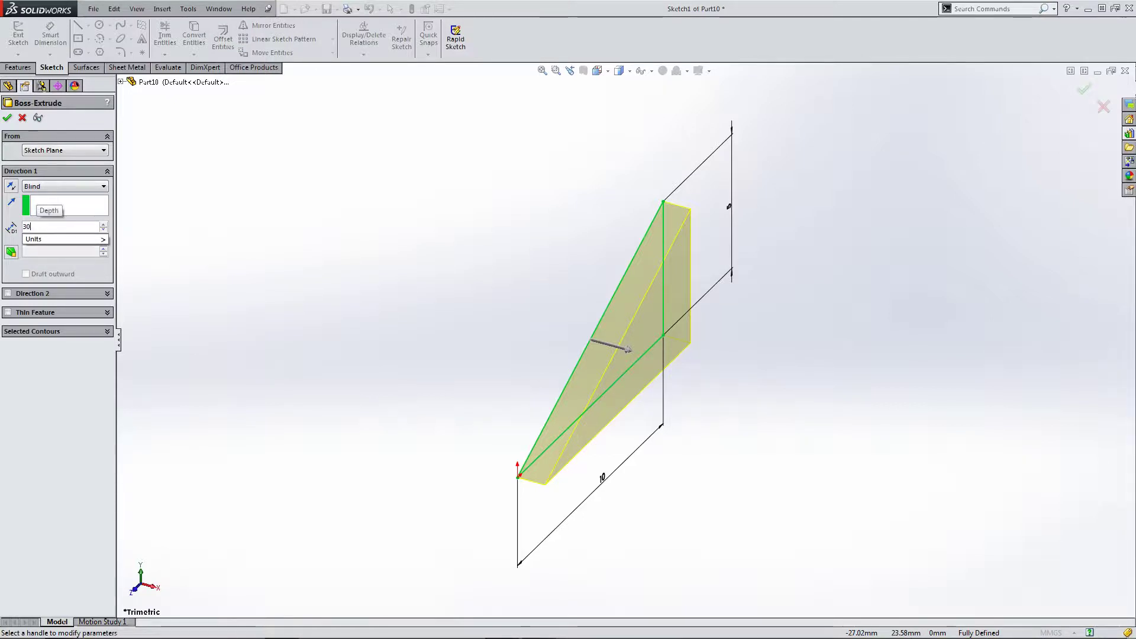
{"action": "key", "text": "Return"}
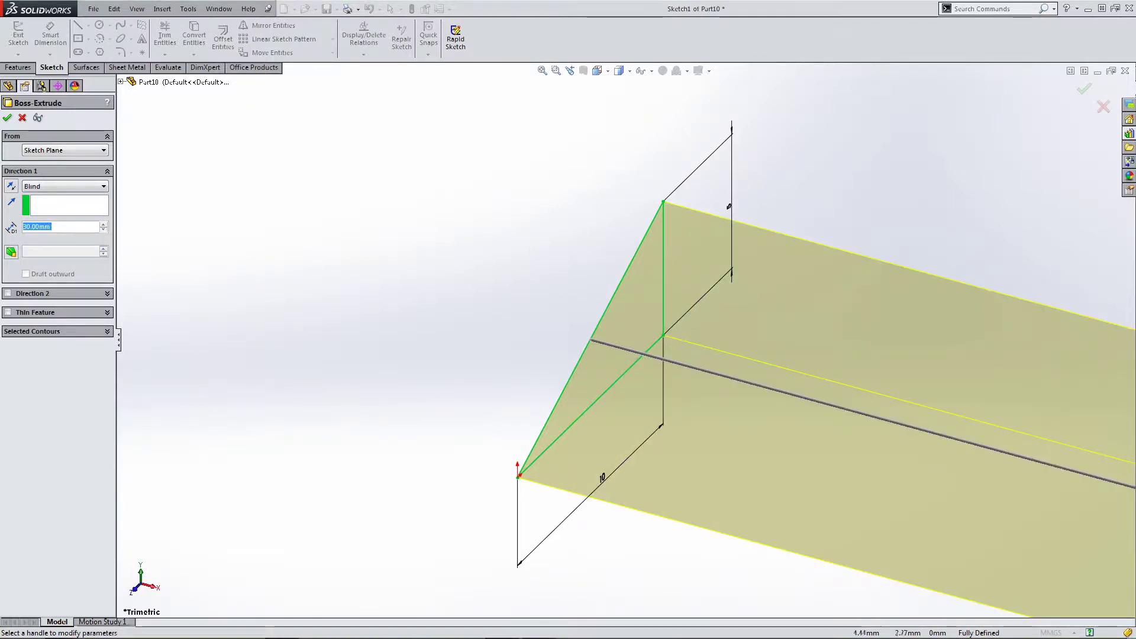
{"action": "scroll", "coordinate": [625, 340], "scroll_direction": "up", "scroll_amount": 3}
{"action": "scroll", "coordinate": [627, 340], "scroll_direction": "up", "scroll_amount": 1}
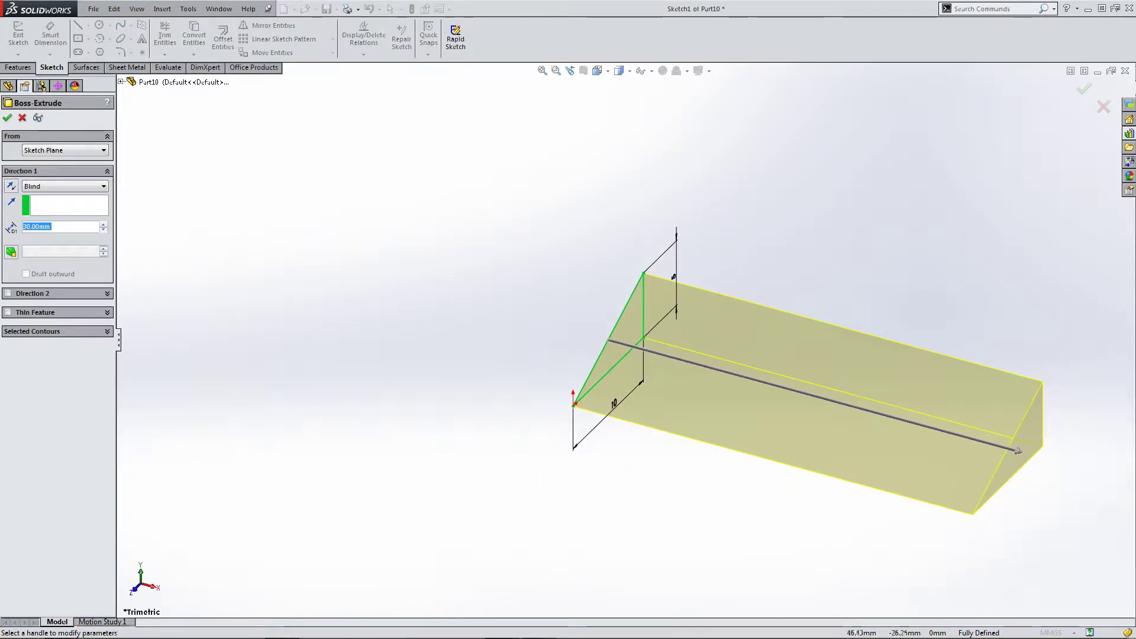
{"action": "key", "text": "Return"}
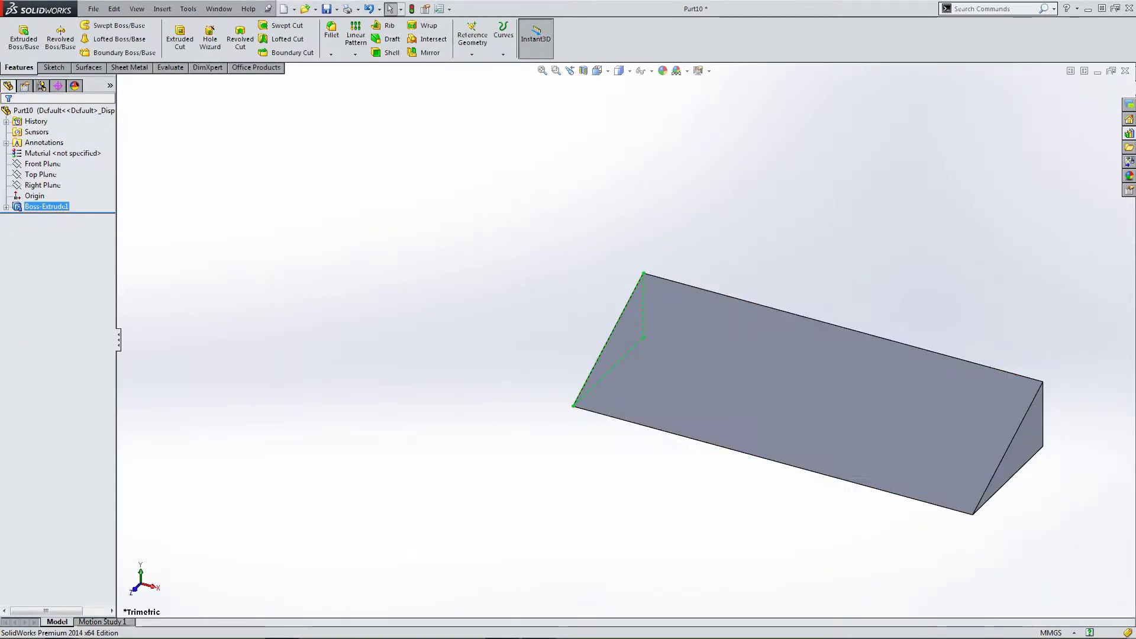
{"action": "key", "text": "f"}
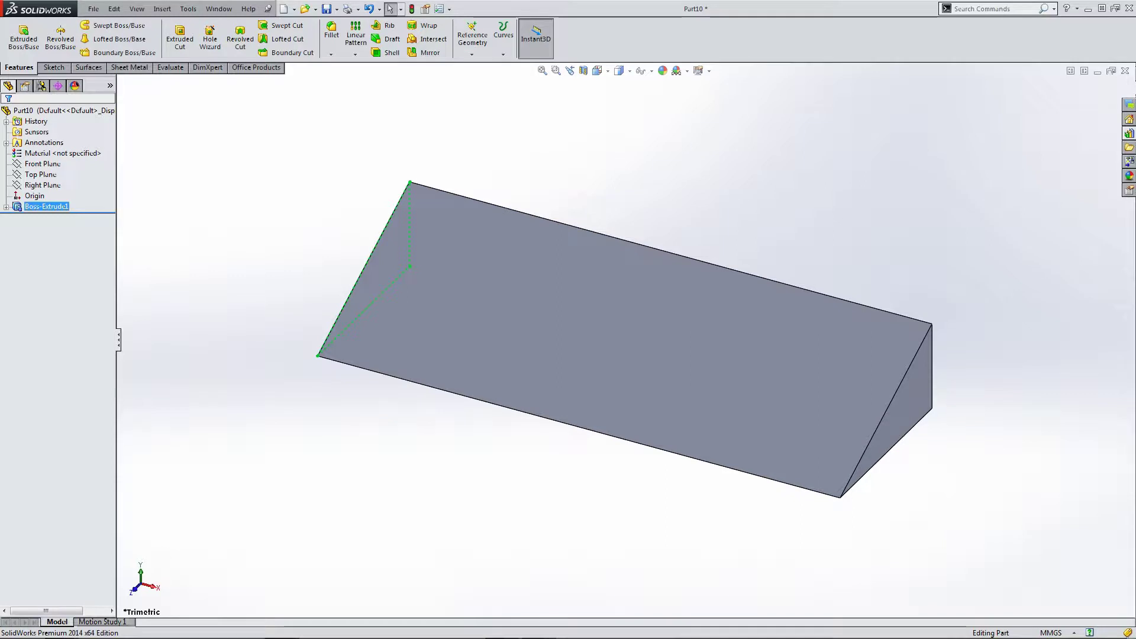
{"action": "key", "text": "Escape"}
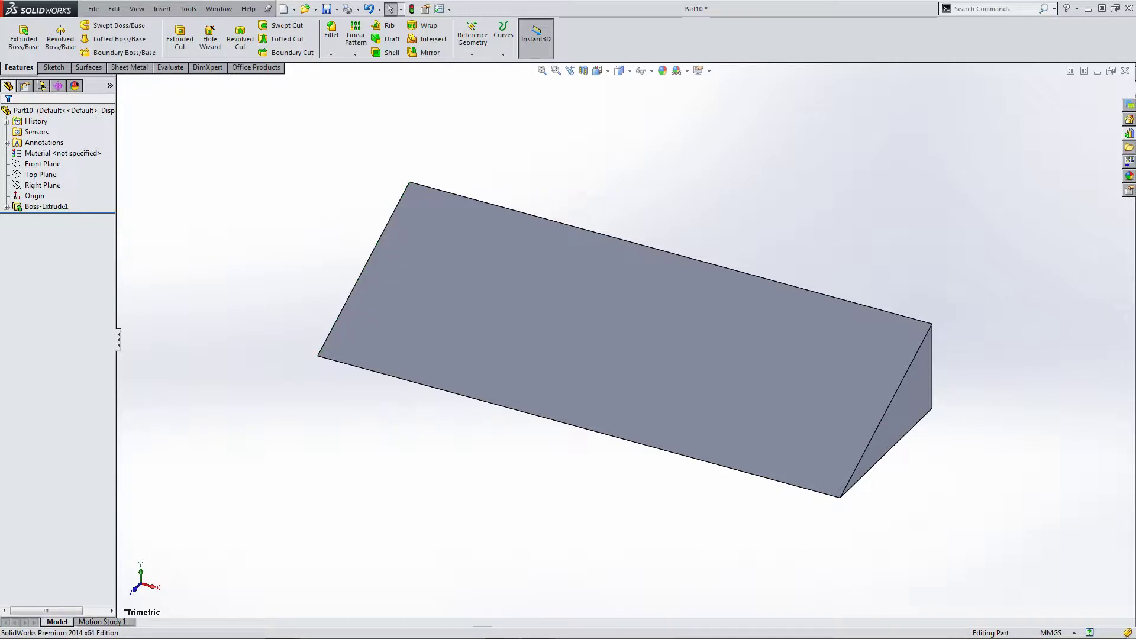
- On the Top Plane, sketch a rectangle by offsetting the outline of the wedge's bottom face 5 mm outward
{"action": "left_click", "coordinate": [41, 174]}
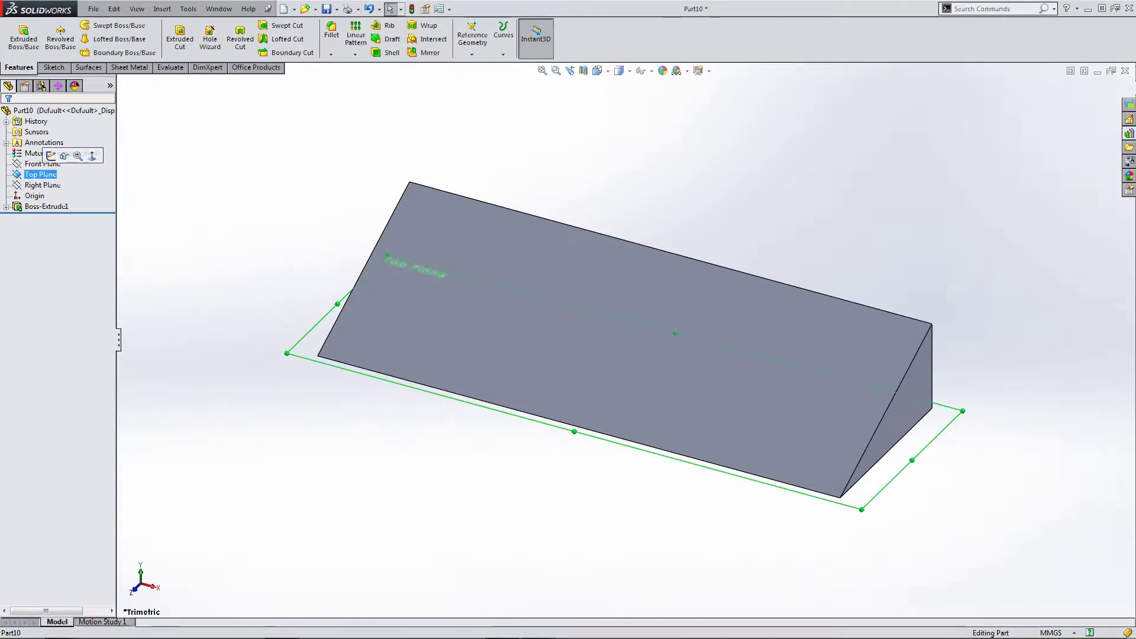
{"action": "left_click", "coordinate": [21, 55]}
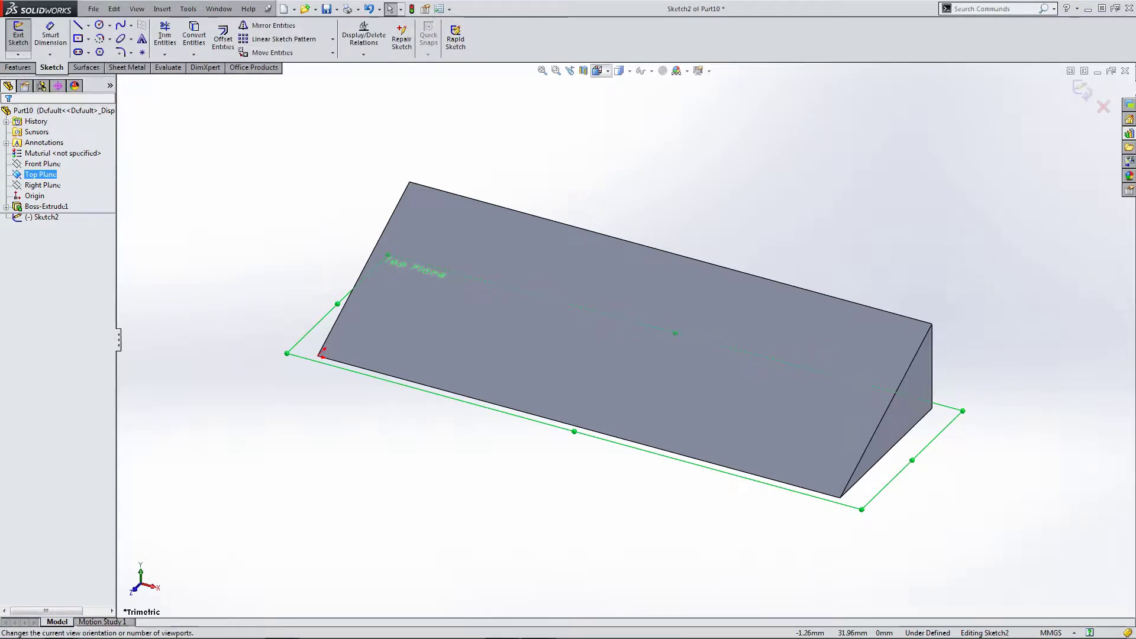
{"action": "left_click", "coordinate": [597, 71]}
{"action": "left_click", "coordinate": [613, 129]}
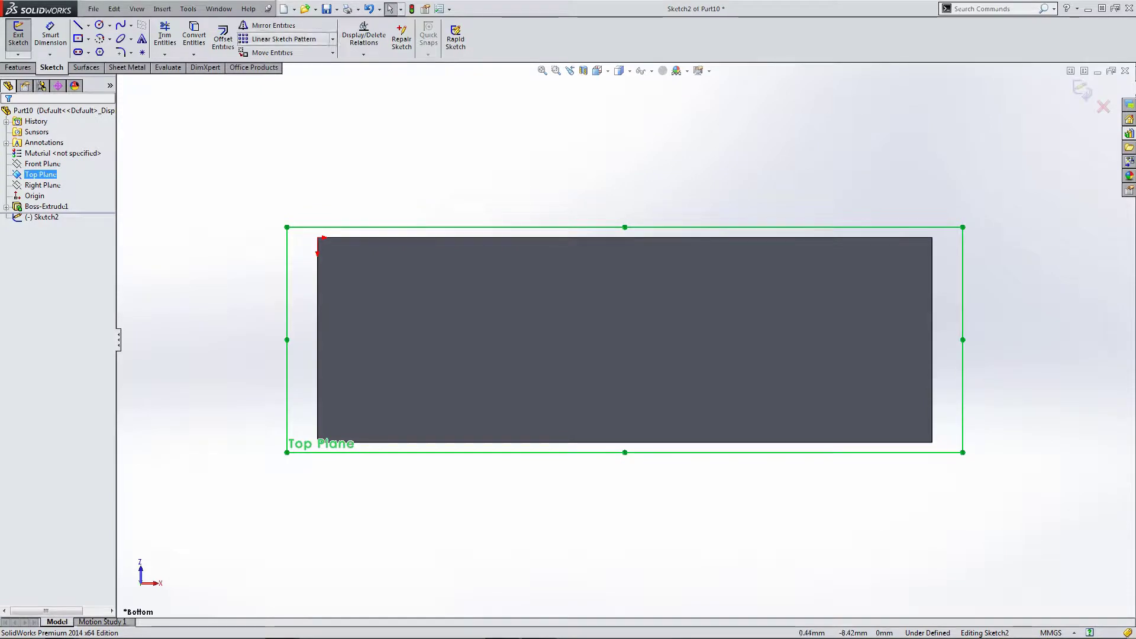
{"action": "left_click", "coordinate": [223, 37]}
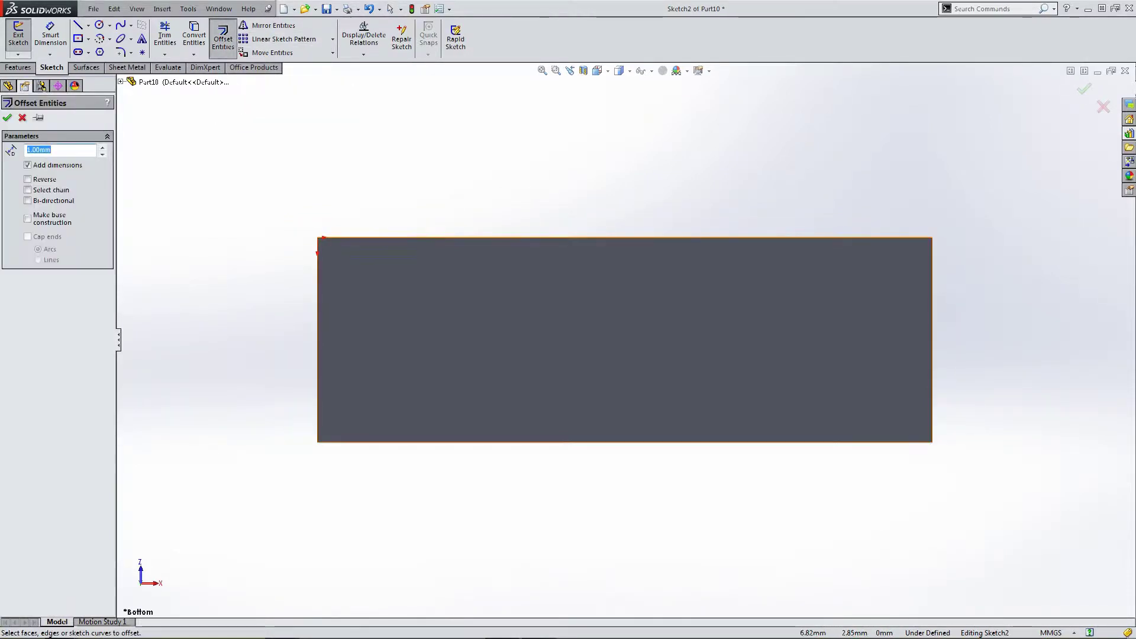
{"action": "left_click", "coordinate": [457, 296]}
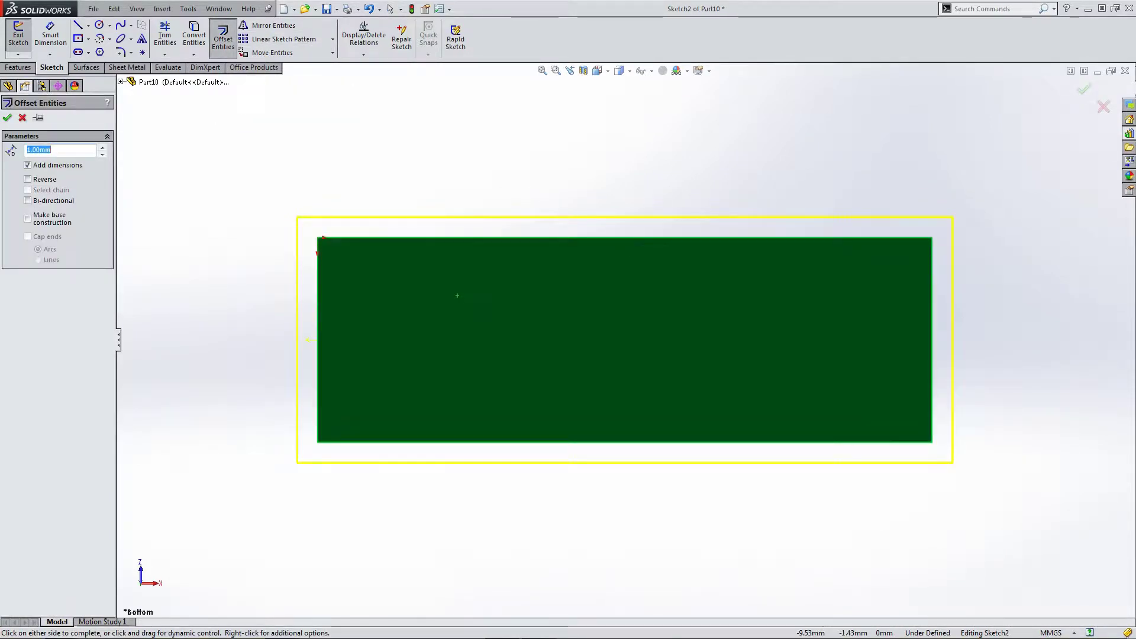
{"action": "type", "text": "5"}
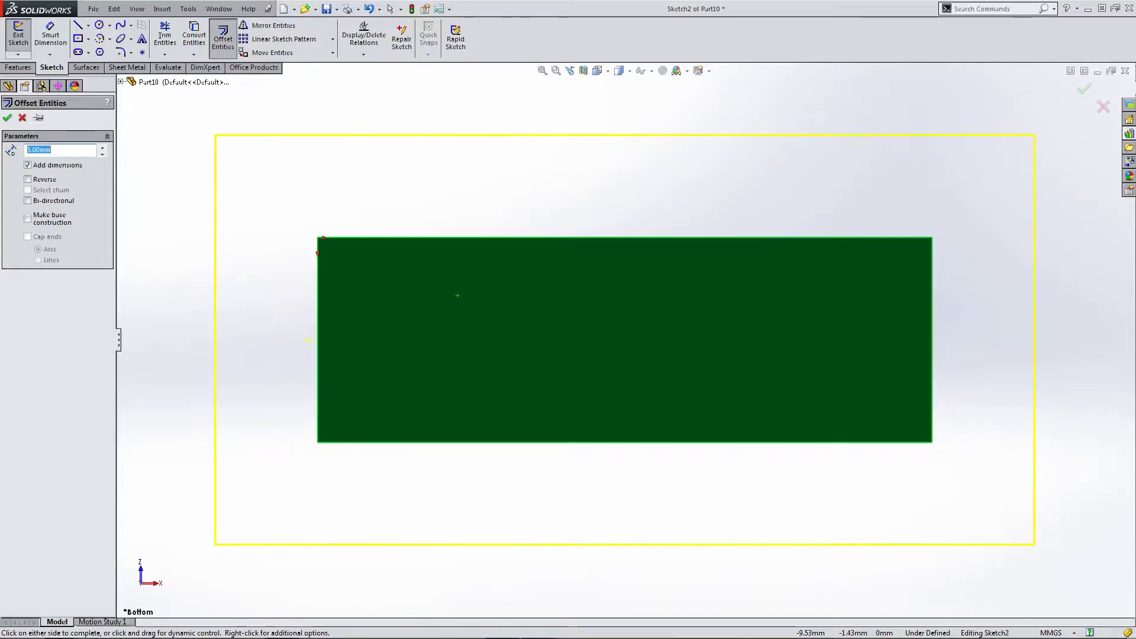
{"action": "key", "text": "Return"}
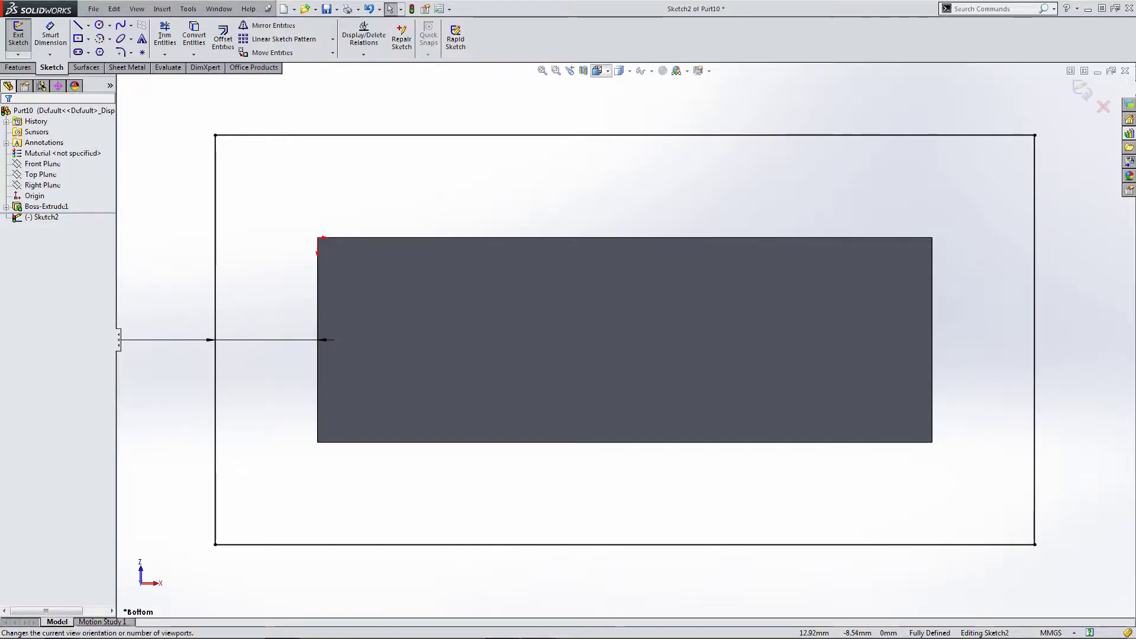
- Extrude the offset rectangle 1 mm downward, away from the wedge, as a blind boss merged with it
{"action": "left_click", "coordinate": [597, 71]}
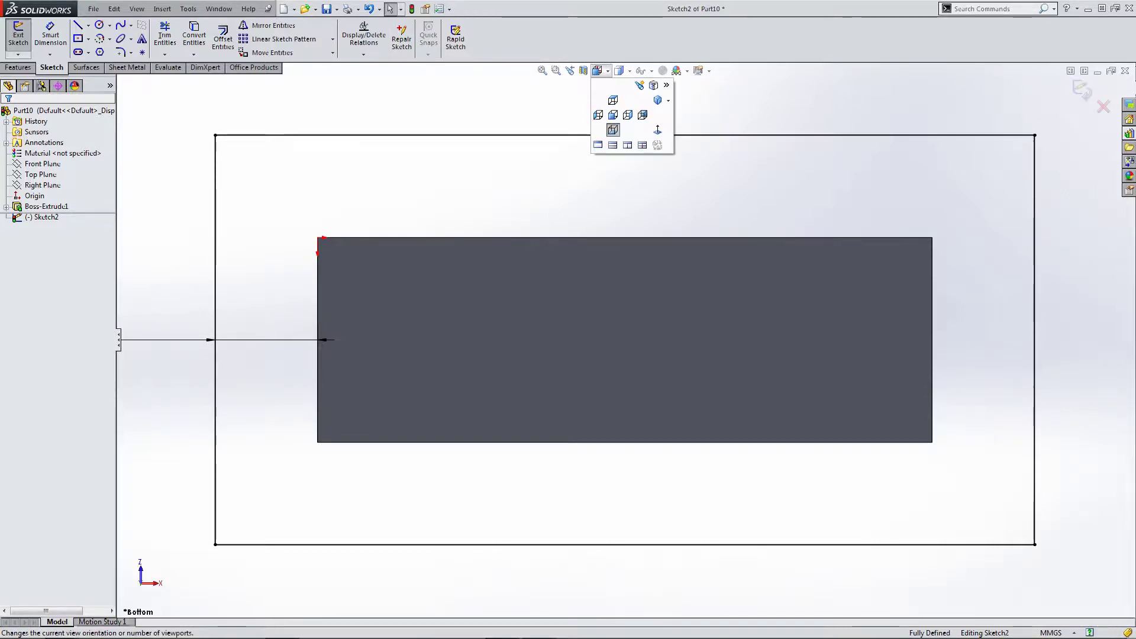
{"action": "left_click", "coordinate": [613, 129]}
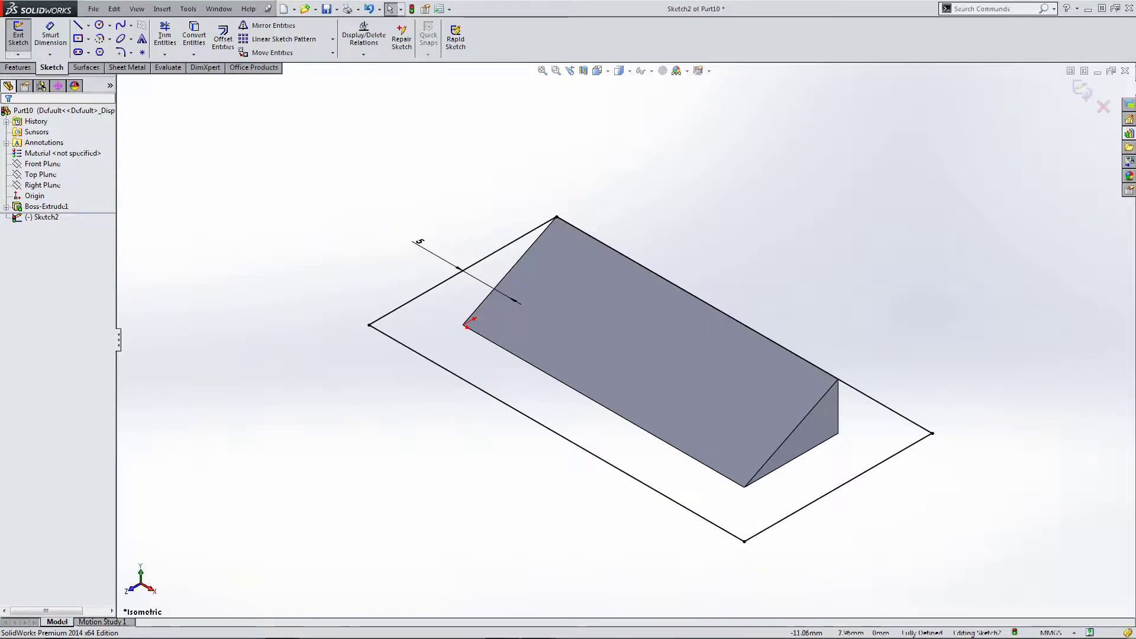
{"action": "left_click", "coordinate": [1082, 90]}
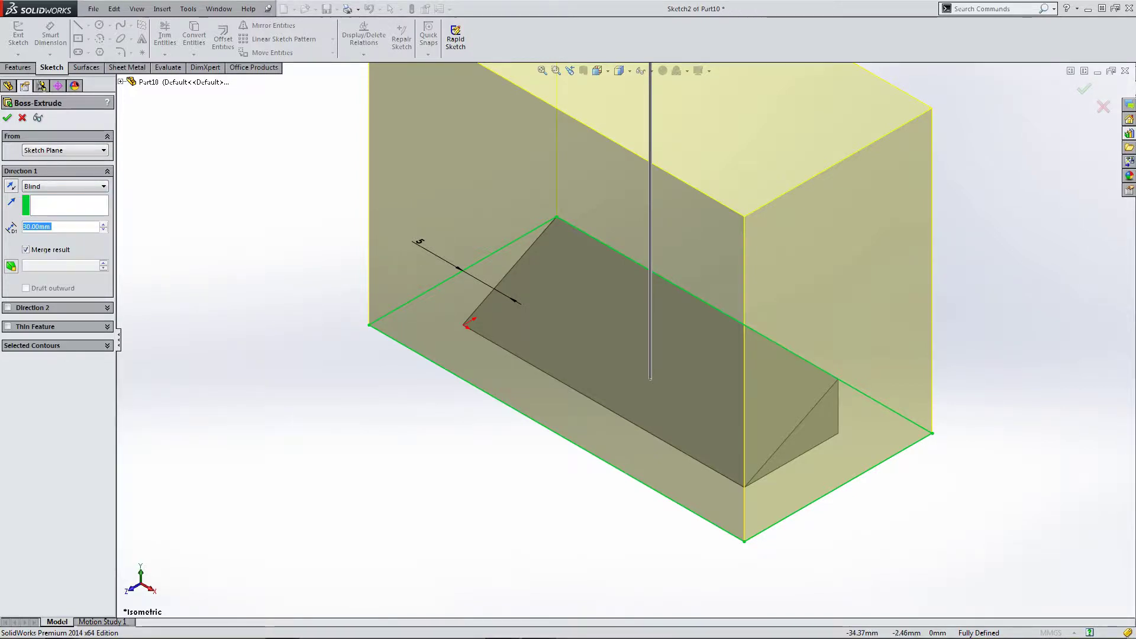
{"action": "left_click", "coordinate": [11, 186]}
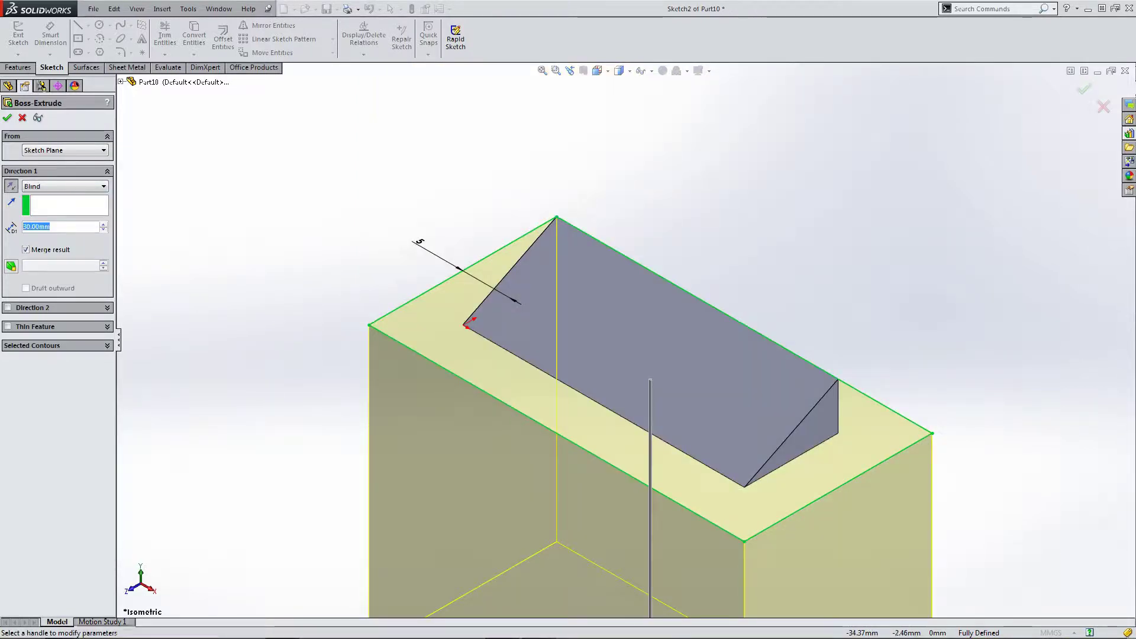
{"action": "type", "text": "1"}
{"action": "key", "text": "Return"}
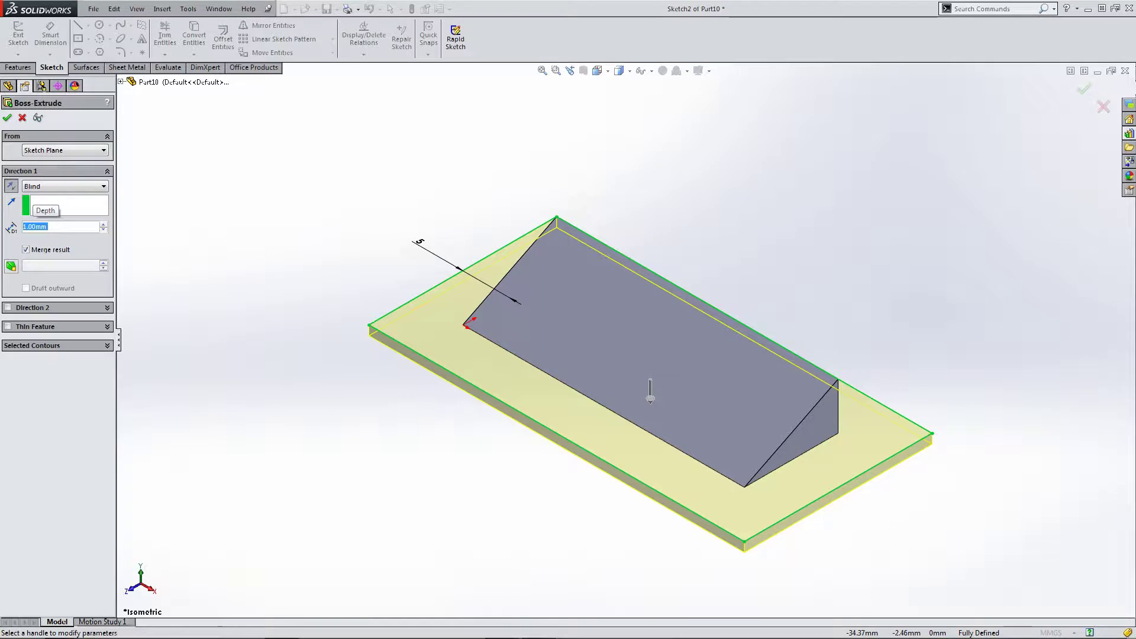
{"action": "key", "text": "Return"}
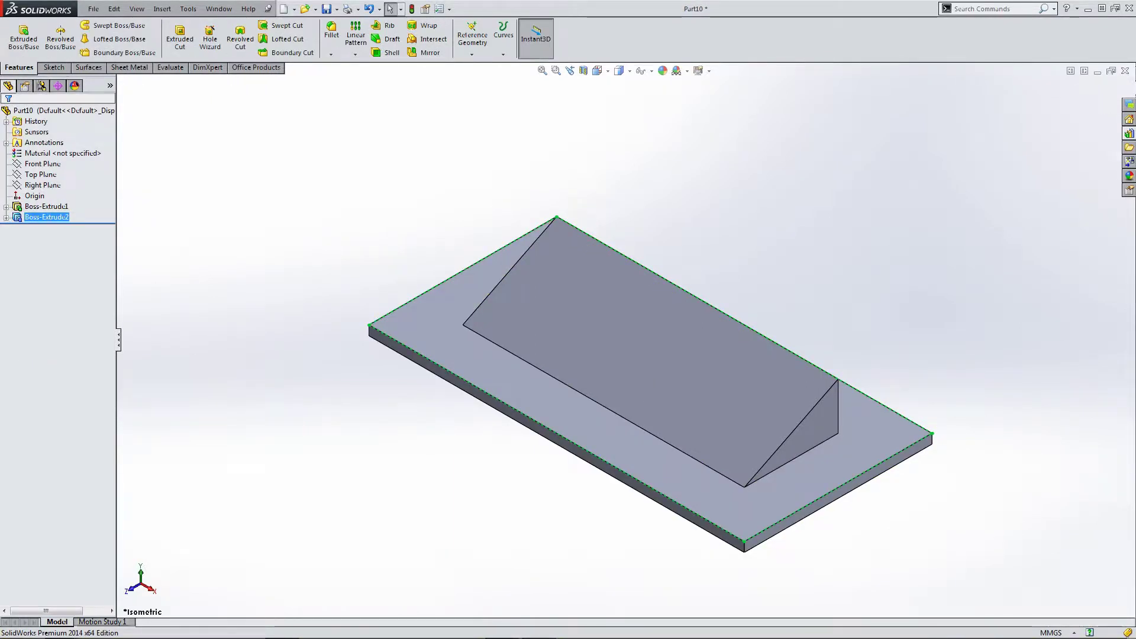
{"action": "key", "text": "Escape"}
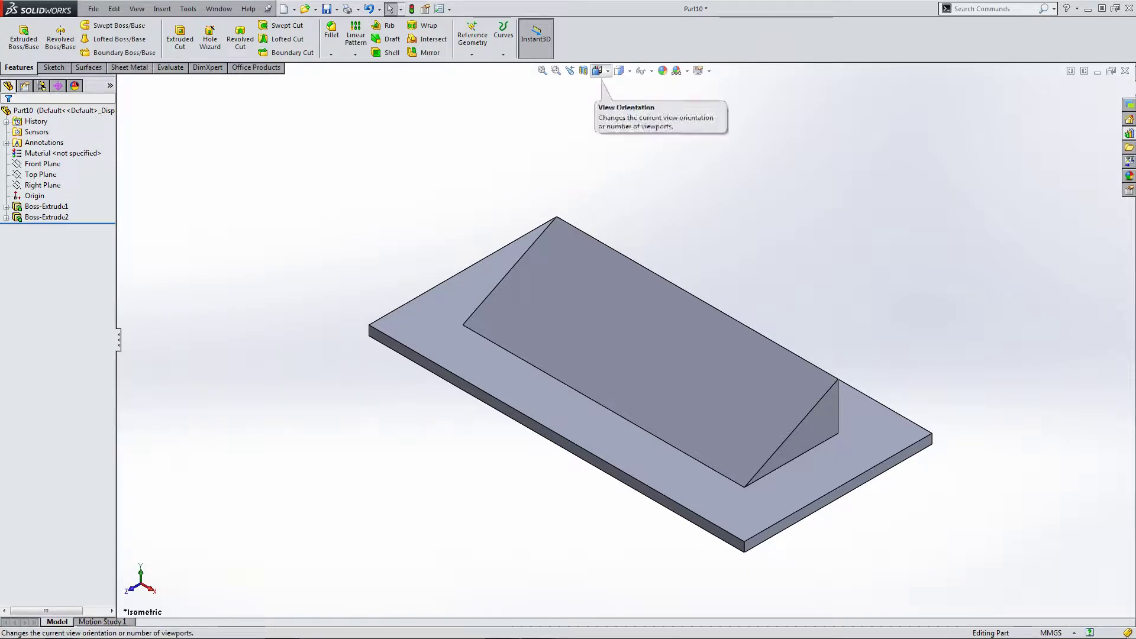
- Fillet the wedge's two short and one long front base edges and both sloping end edges with a constant 2 mm radius
{"action": "left_click", "coordinate": [598, 71]}
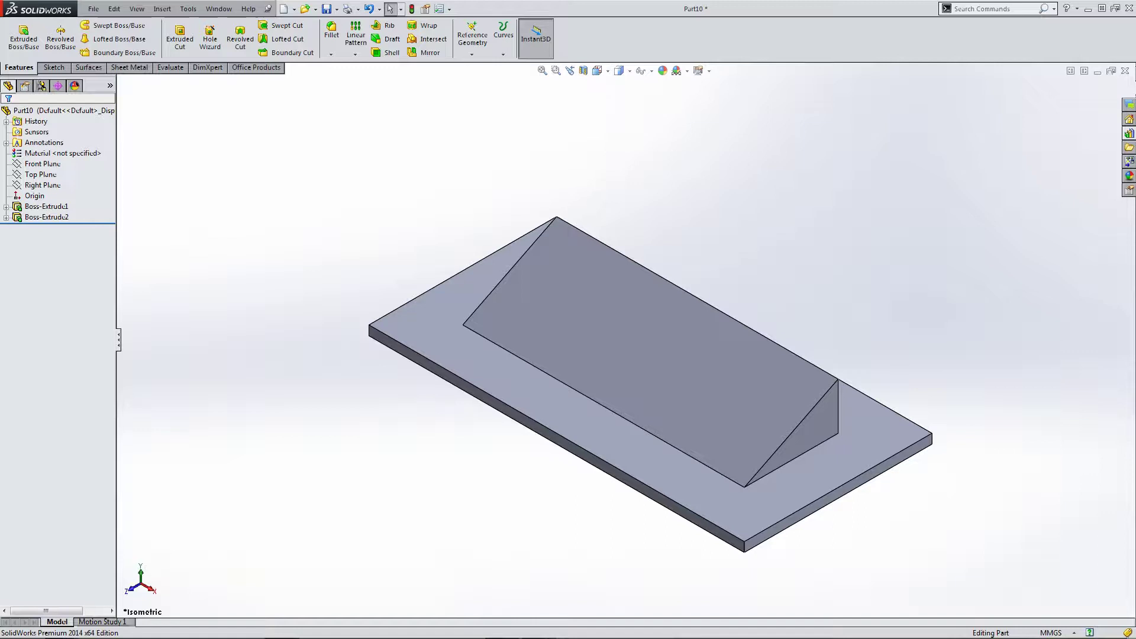
{"action": "left_click", "coordinate": [331, 29]}
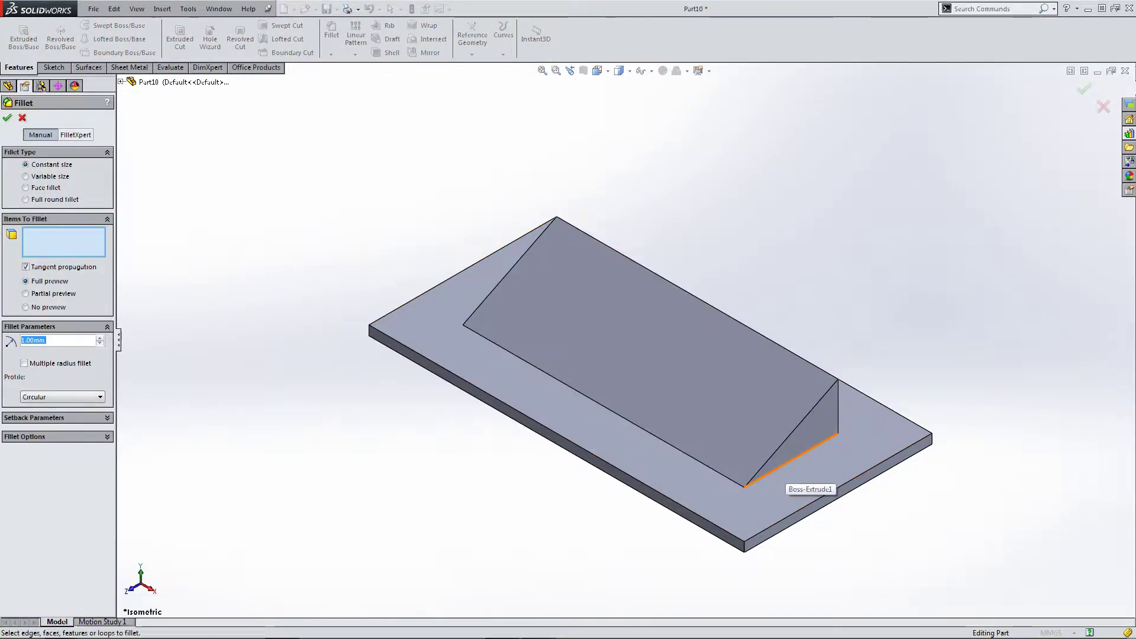
{"action": "left_click", "coordinate": [785, 464]}
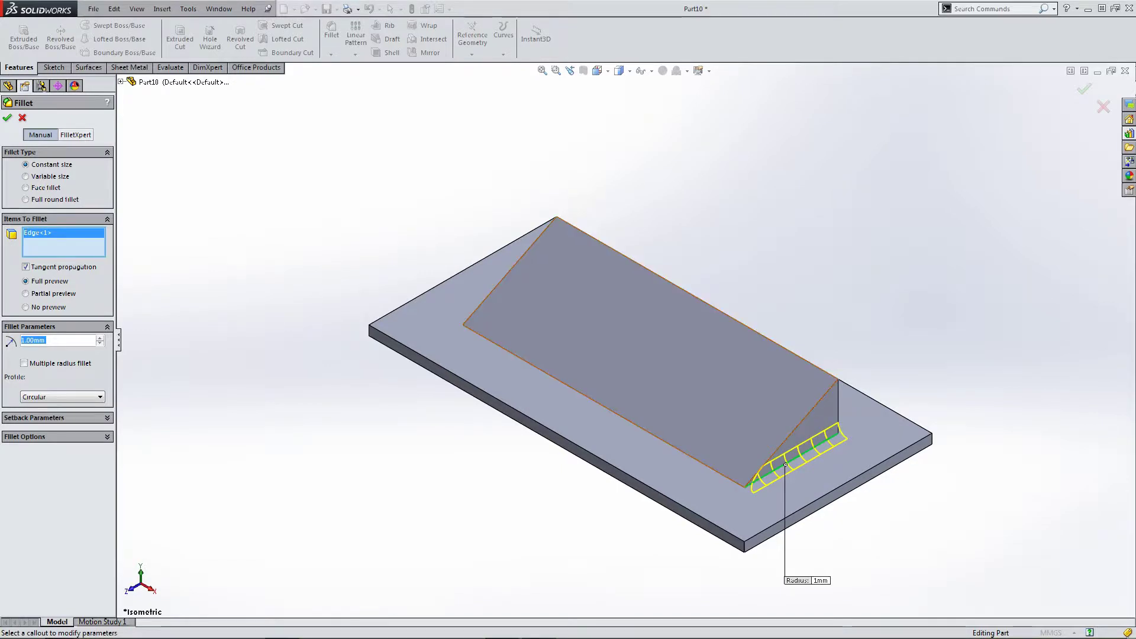
{"action": "left_click", "coordinate": [736, 481]}
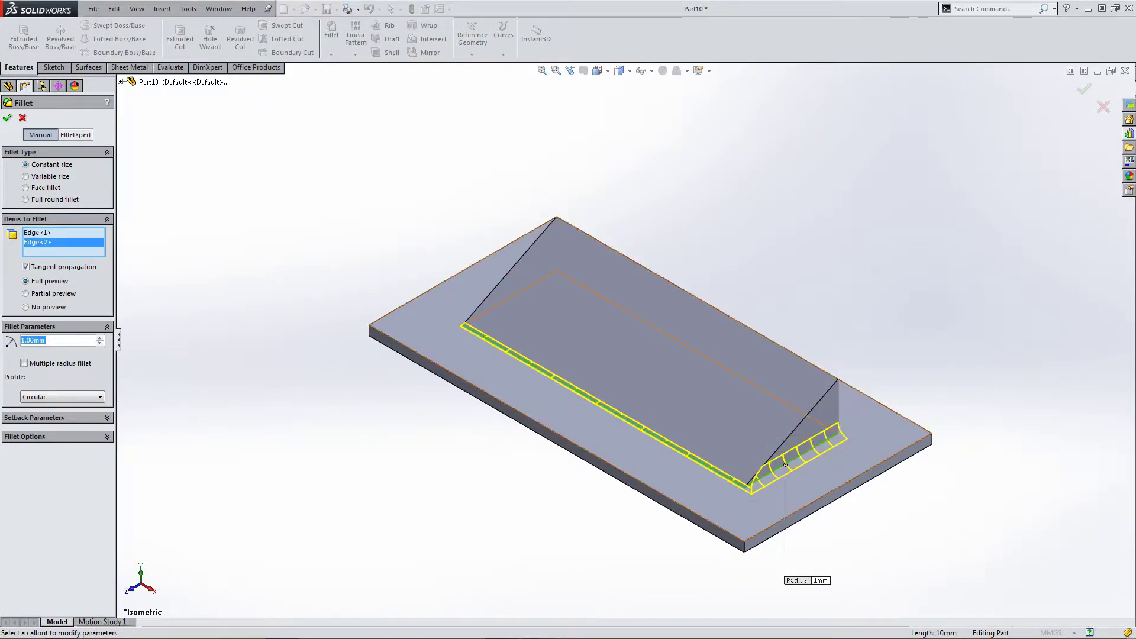
{"action": "middle_click_drag", "start_coordinate": [644, 414], "coordinate": [799, 461]}
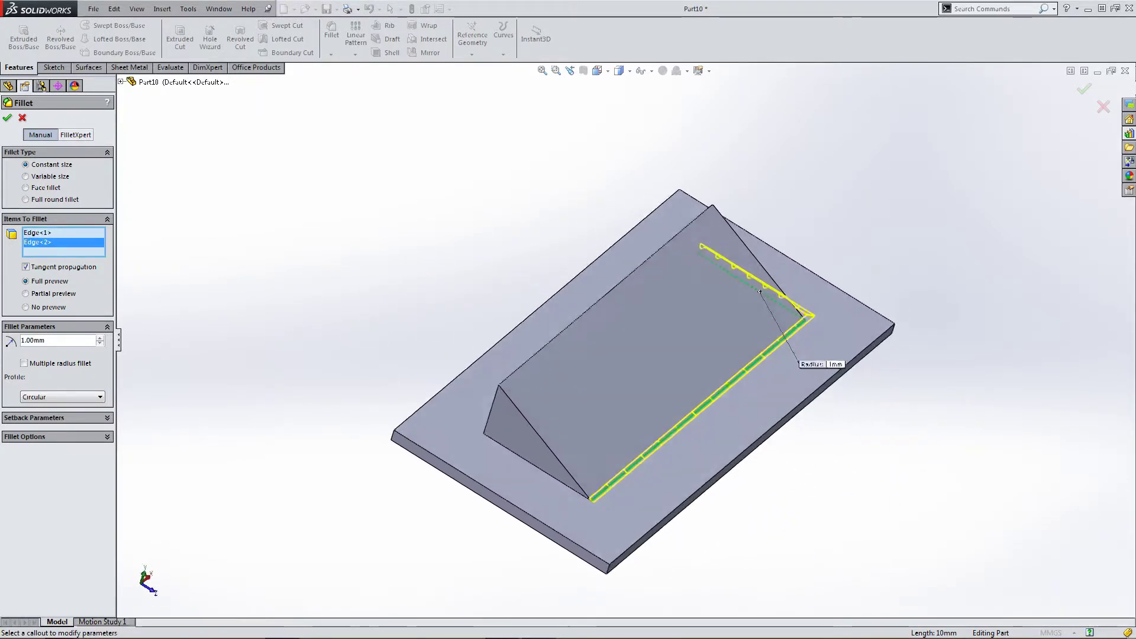
{"action": "middle_click_drag", "start_coordinate": [759, 292], "coordinate": [769, 278]}
{"action": "left_click", "coordinate": [521, 450]}
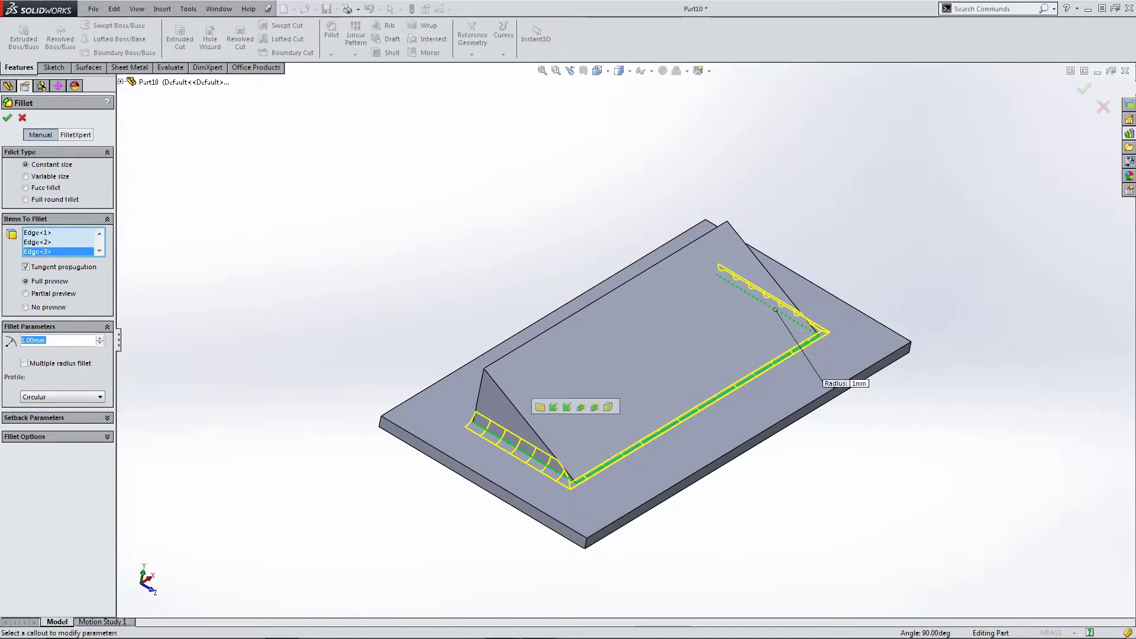
{"action": "left_click", "coordinate": [521, 414]}
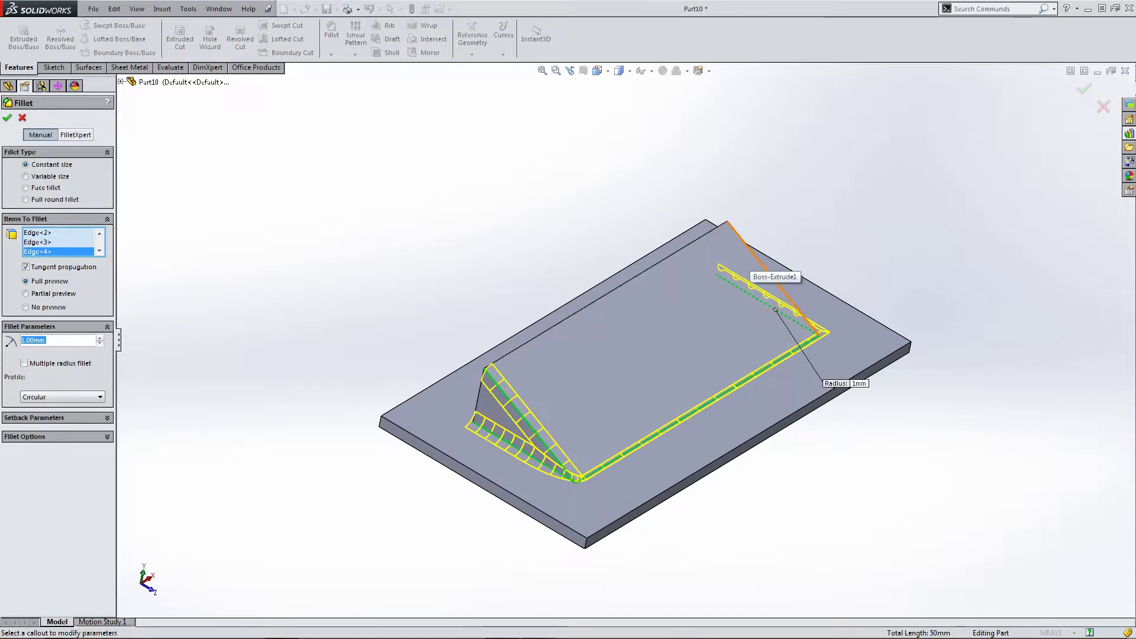
{"action": "left_click", "coordinate": [754, 255]}
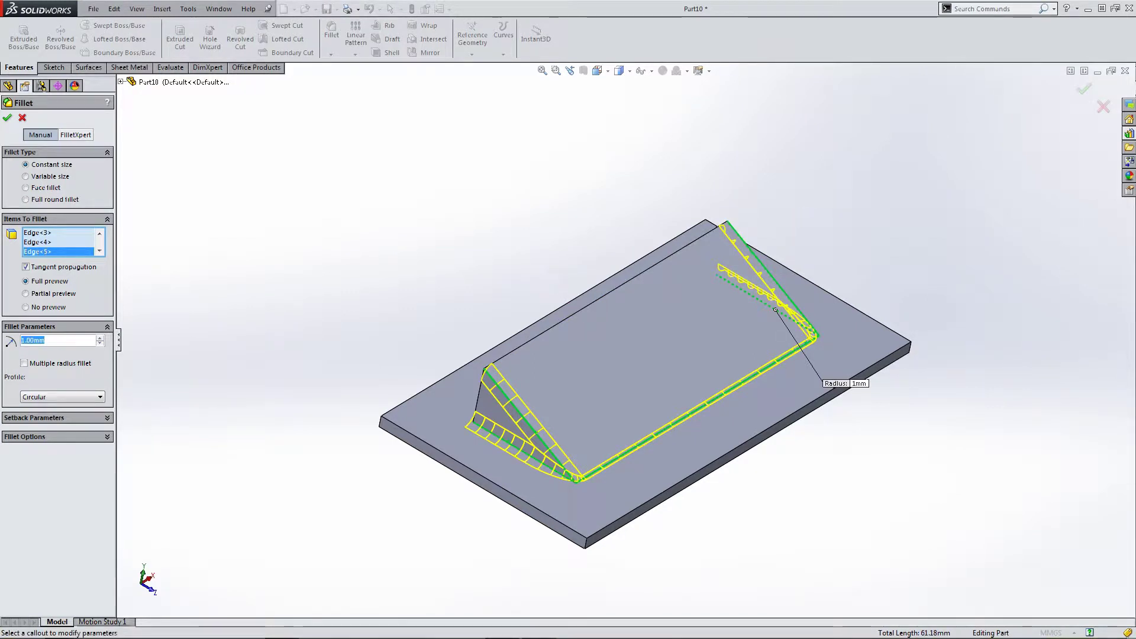
{"action": "type", "text": "2"}
{"action": "key", "text": "Return"}
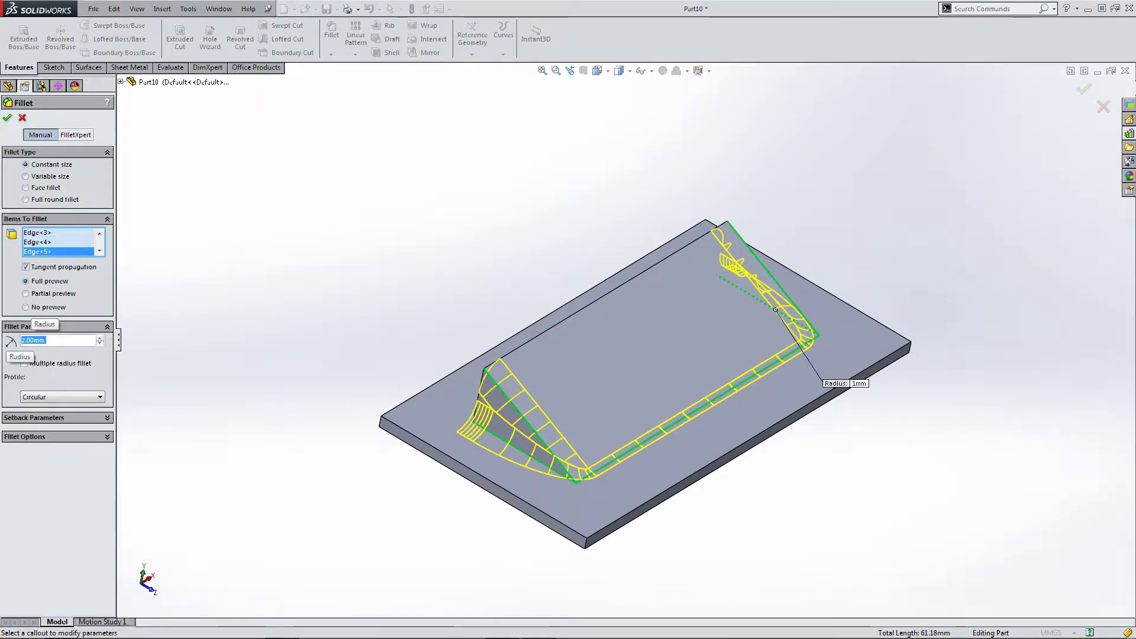
{"action": "key", "text": "Return"}
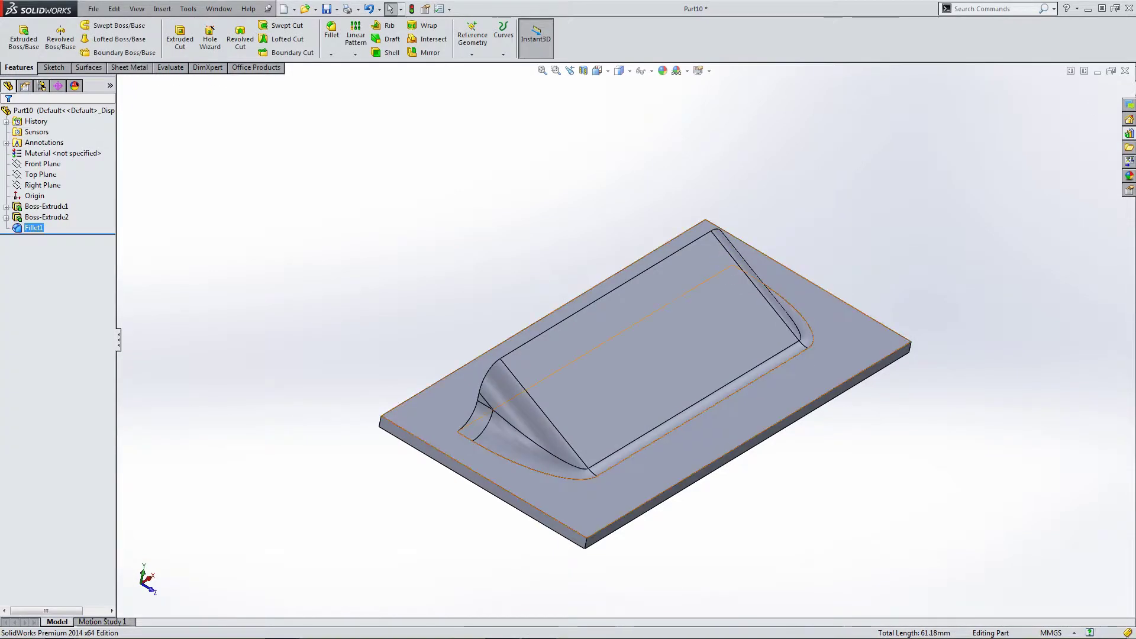
- Start a sheet metal forming tool and set the base plate's upper face as the stopping face
{"action": "middle_click_drag", "start_coordinate": [567, 378], "coordinate": [805, 370]}
{"action": "scroll", "coordinate": [623, 339], "scroll_direction": "up", "scroll_amount": 1}
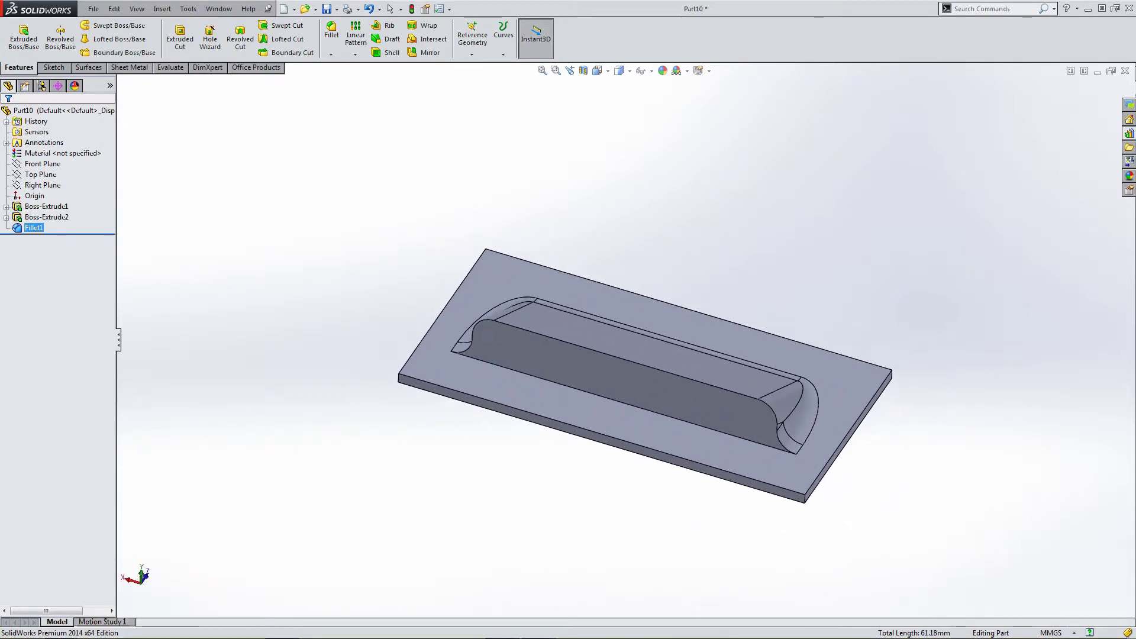
{"action": "key", "text": "Escape"}
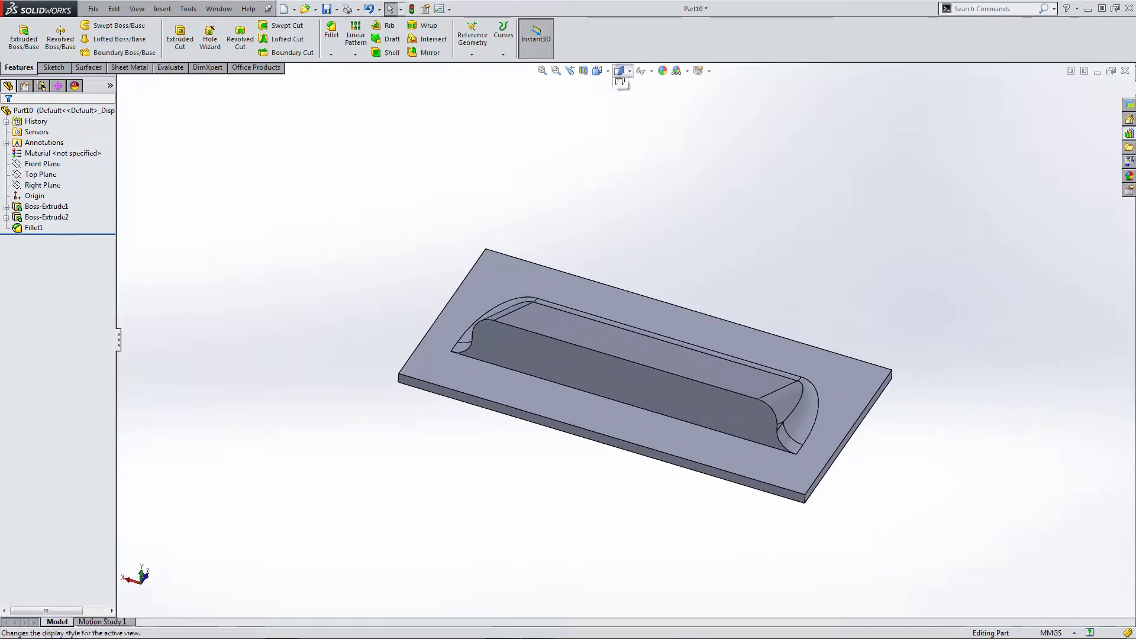
{"action": "left_click", "coordinate": [598, 70]}
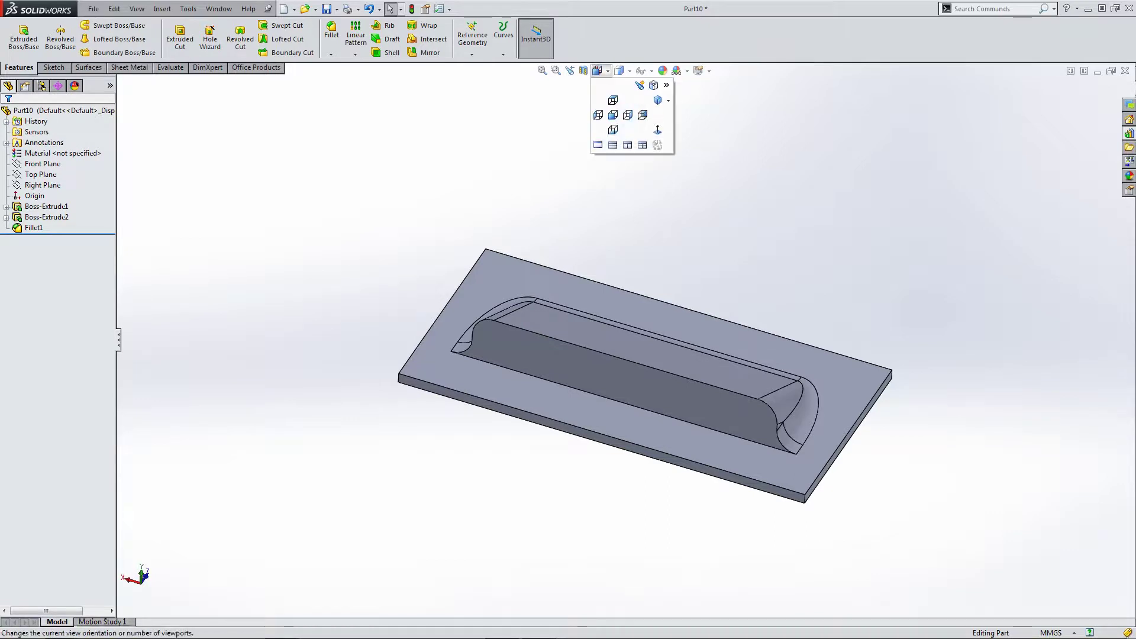
{"action": "left_click", "coordinate": [658, 100]}
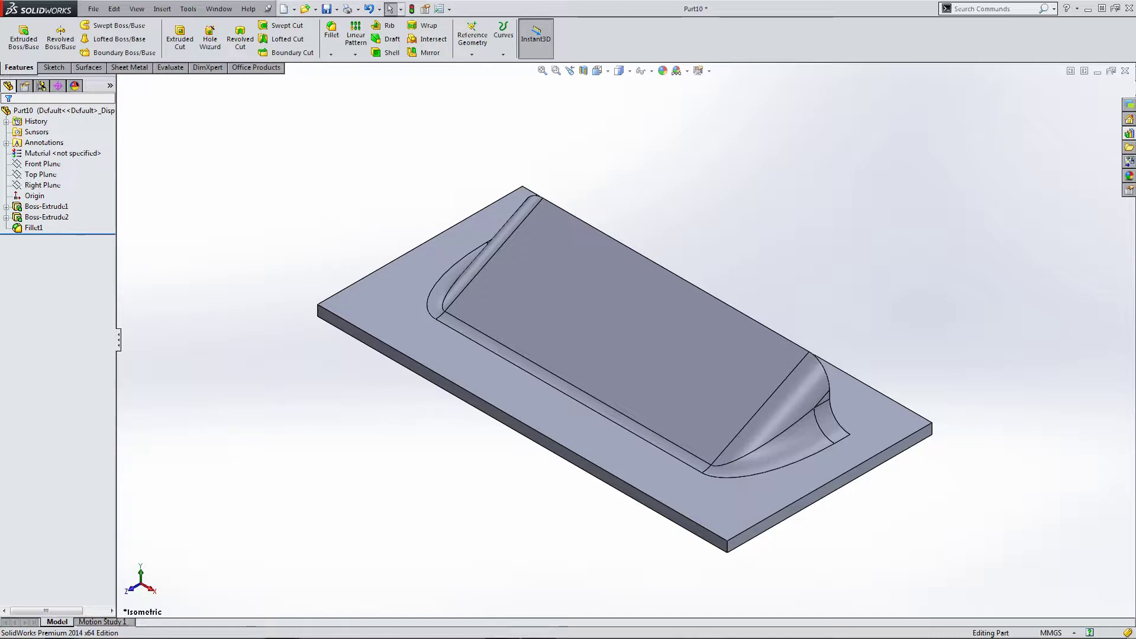
{"action": "left_click", "coordinate": [129, 66]}
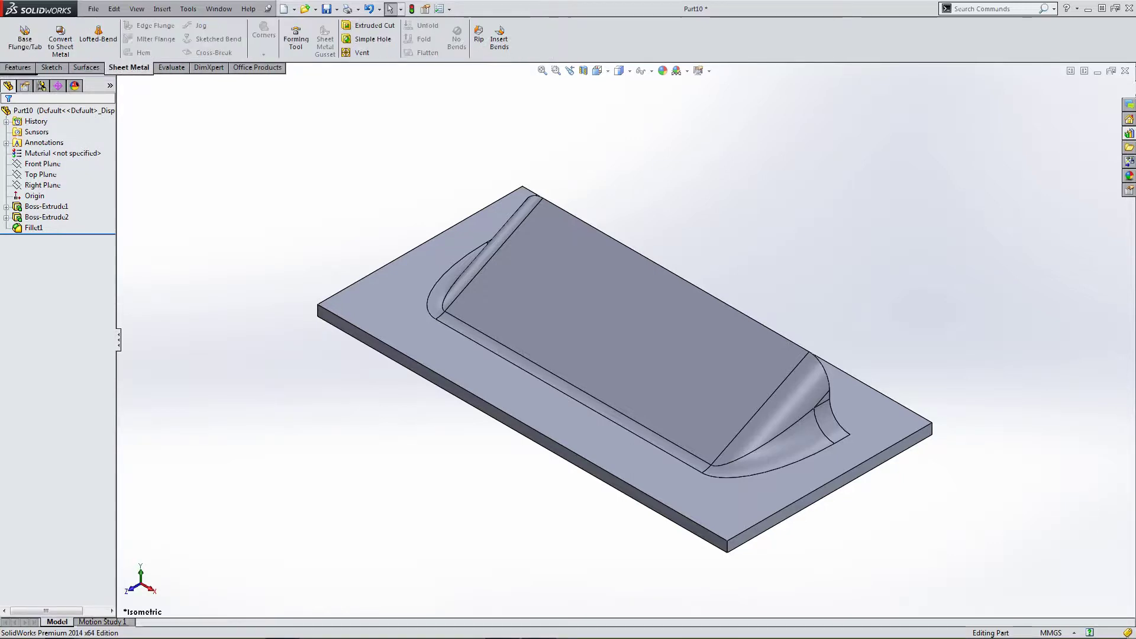
{"action": "right_click", "coordinate": [124, 67]}
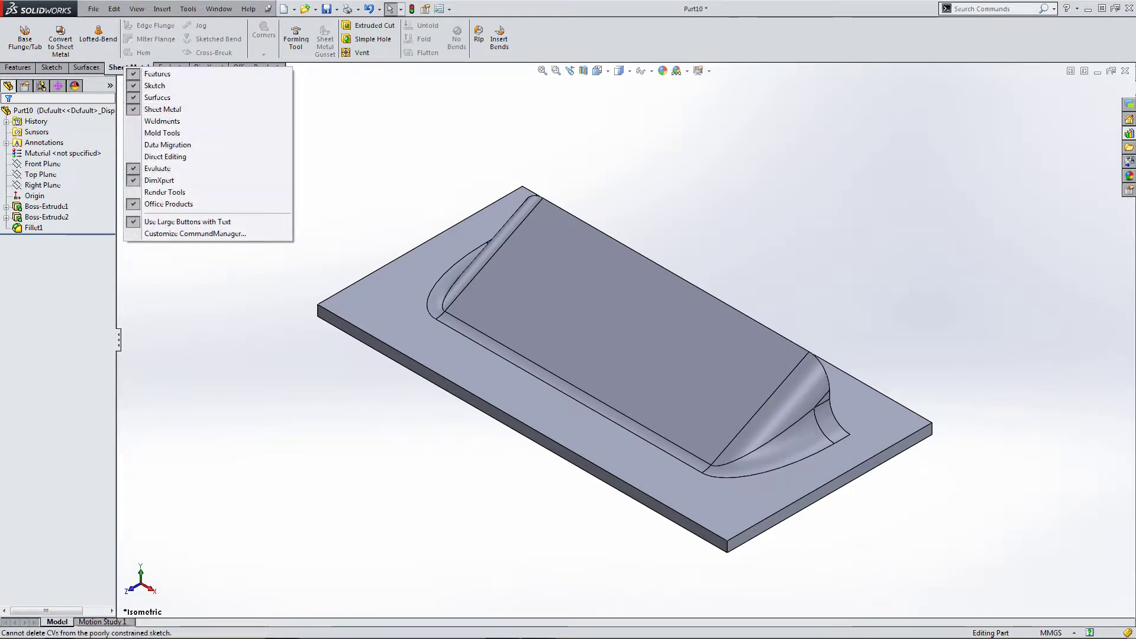
{"action": "key", "text": "Escape"}
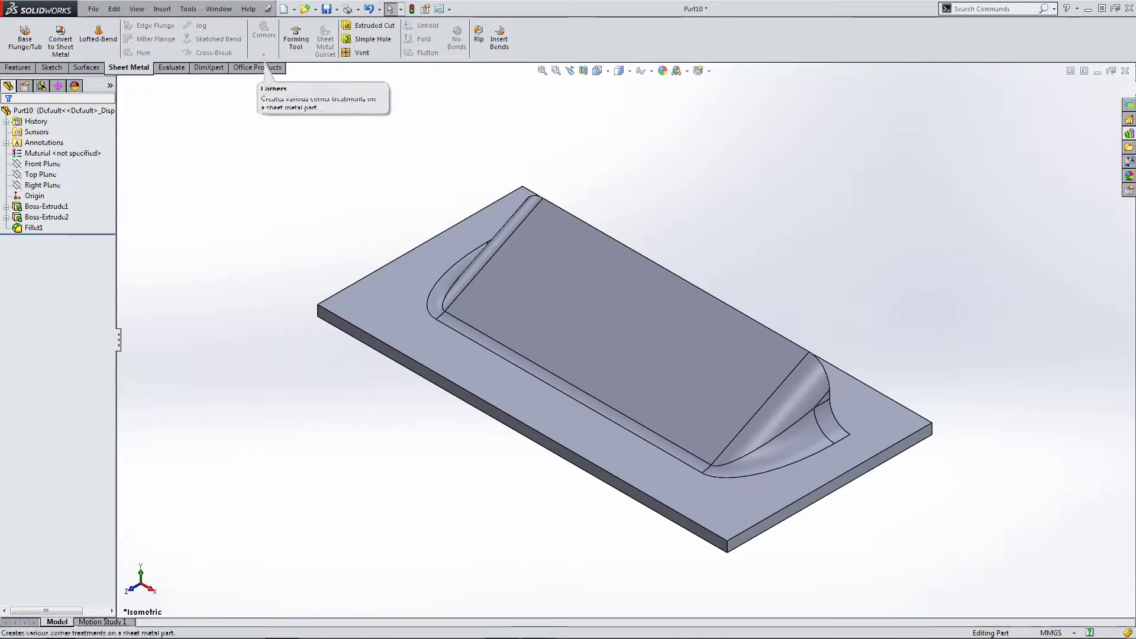
{"action": "left_click", "coordinate": [296, 42]}
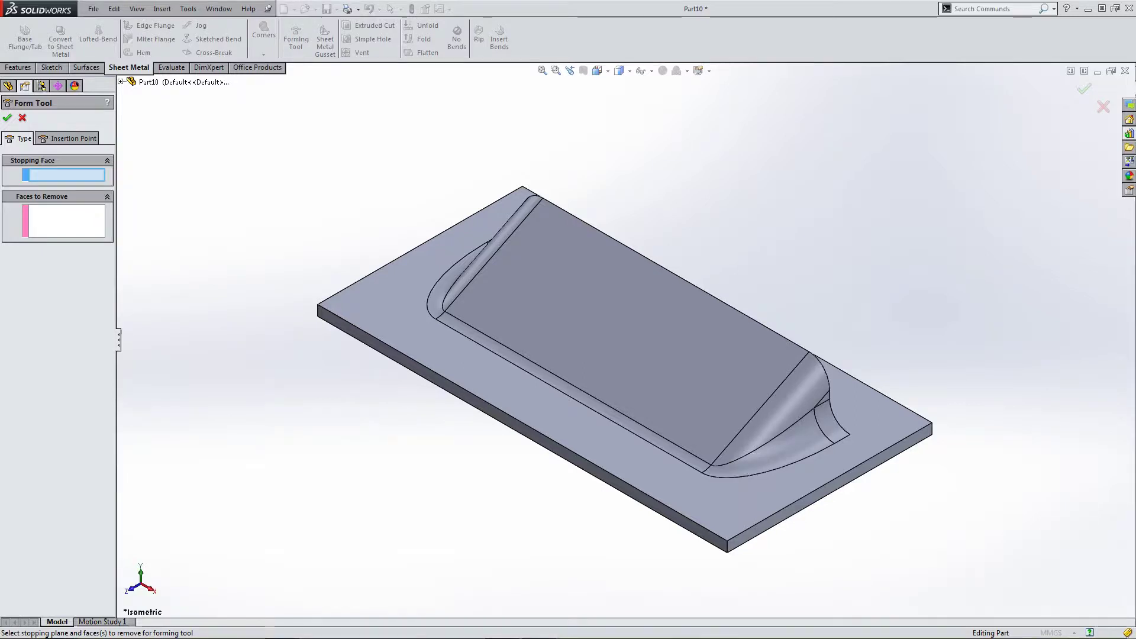
{"action": "left_click", "coordinate": [395, 324]}
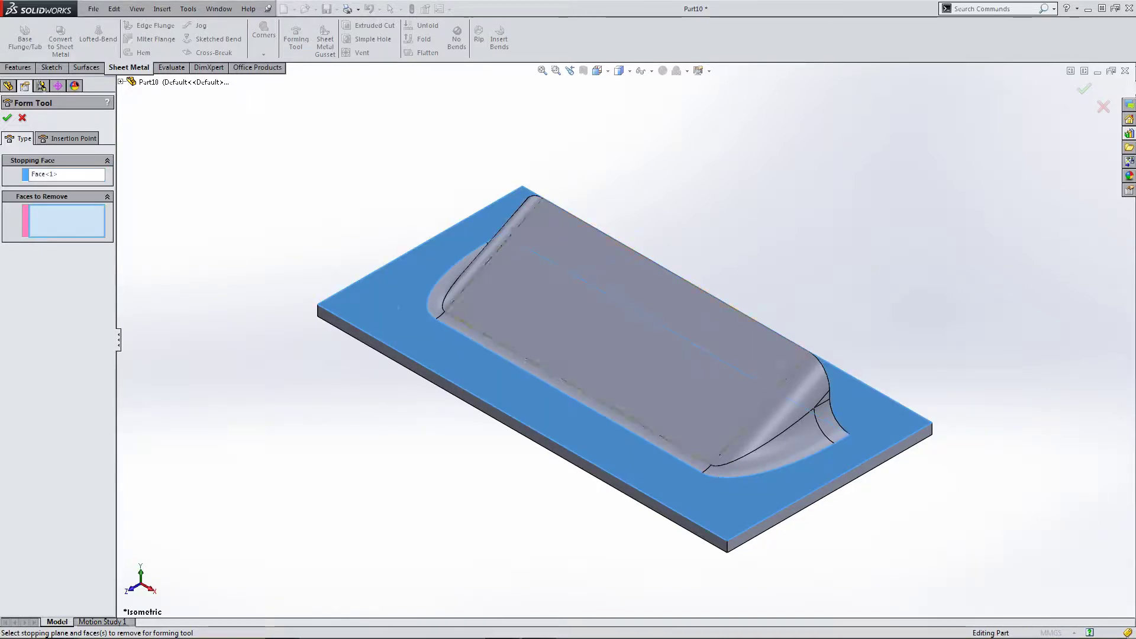
- Set the wedge's vertical back face as the face to remove, review the insertion point, and create the forming tool
{"action": "middle_click_drag", "start_coordinate": [653, 372], "coordinate": [426, 302]}
{"action": "middle_click_drag", "start_coordinate": [680, 278], "coordinate": [562, 379]}
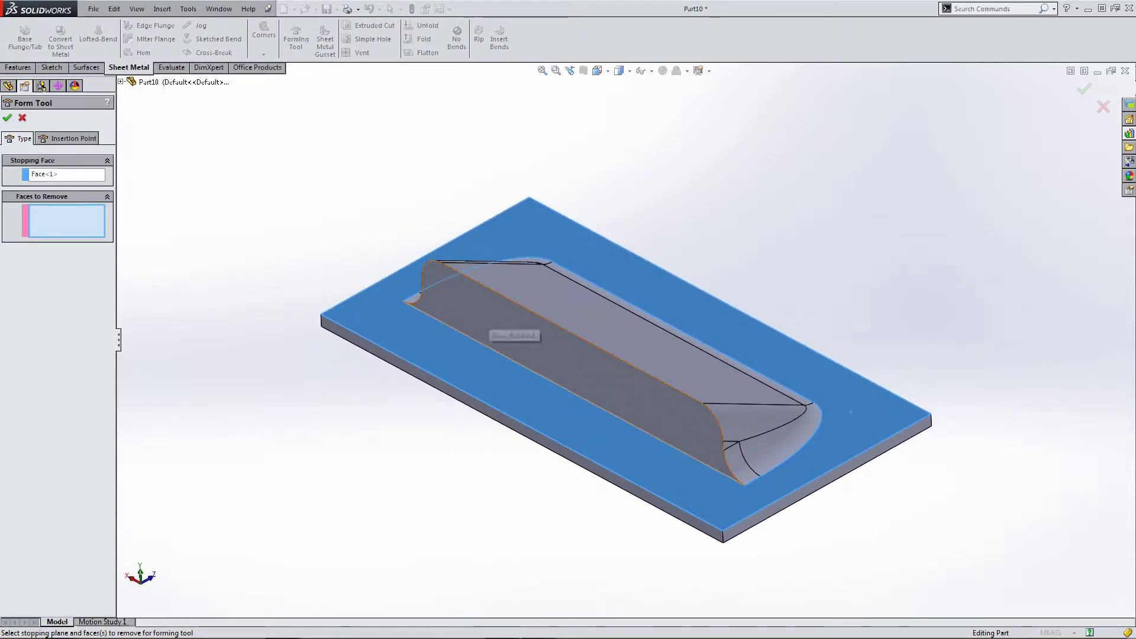
{"action": "left_click", "coordinate": [489, 310]}
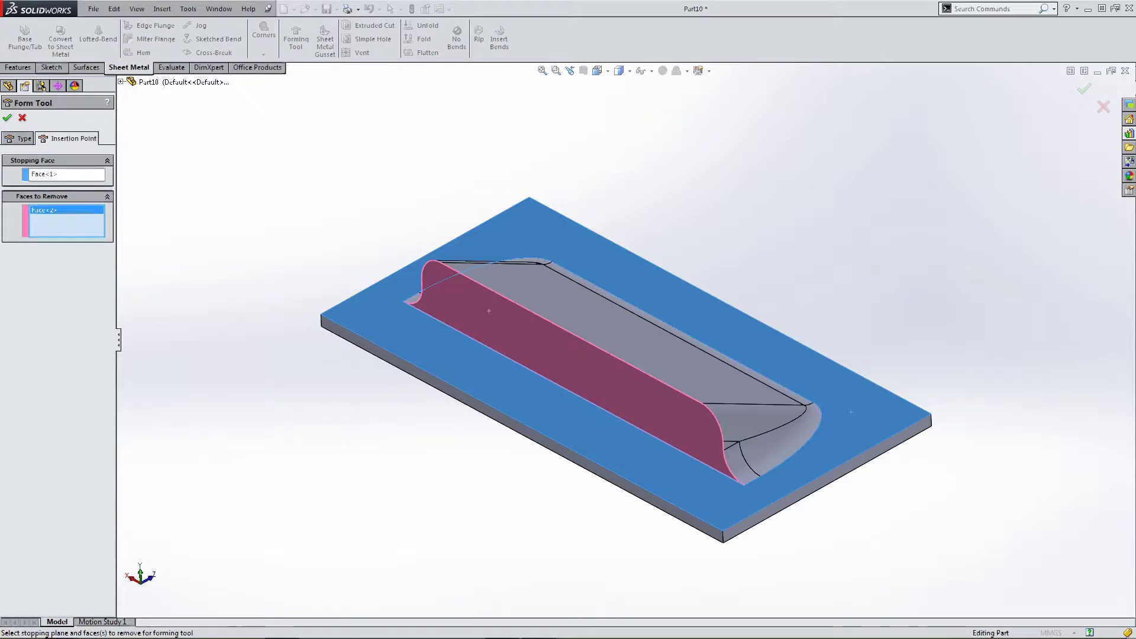
{"action": "left_click", "coordinate": [67, 138]}
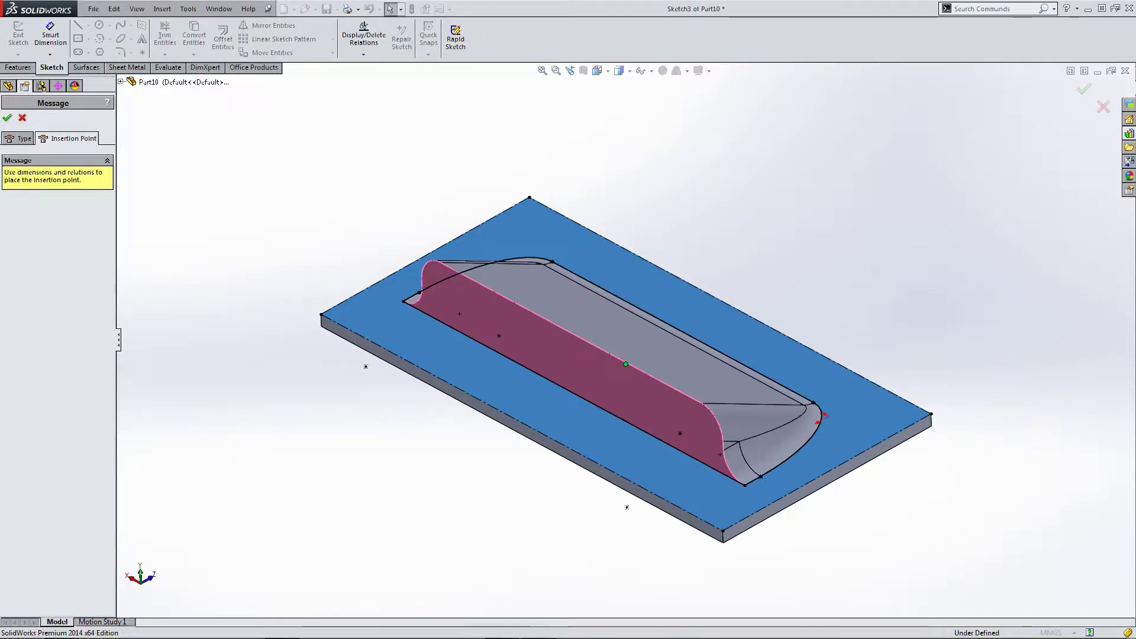
{"action": "middle_click_drag", "start_coordinate": [491, 261], "coordinate": [487, 305]}
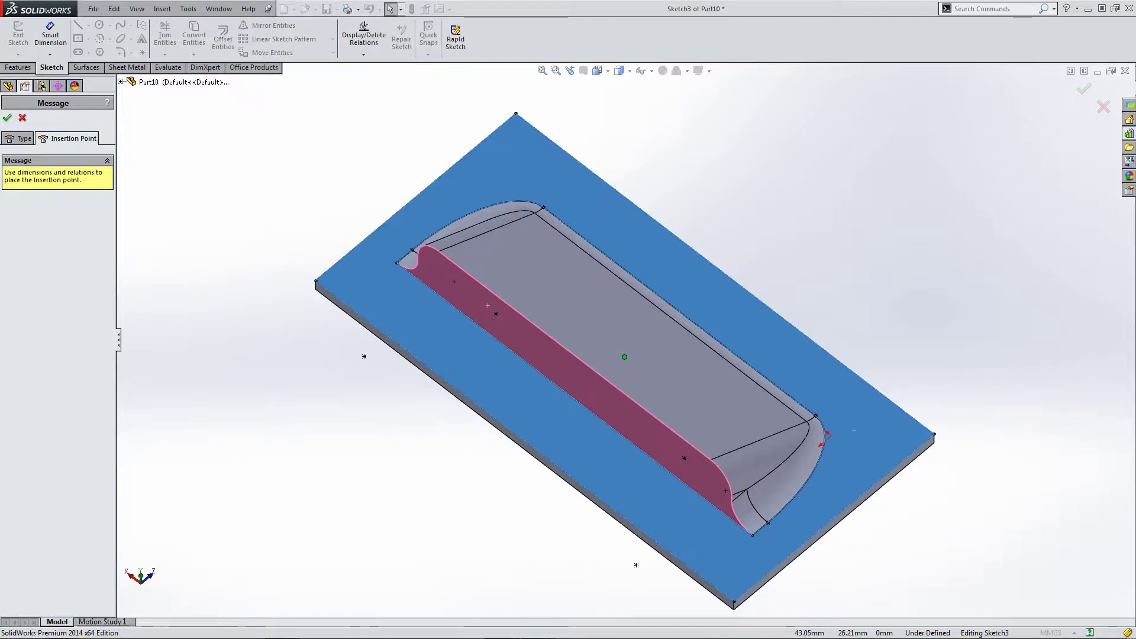
{"action": "left_click", "coordinate": [7, 117]}
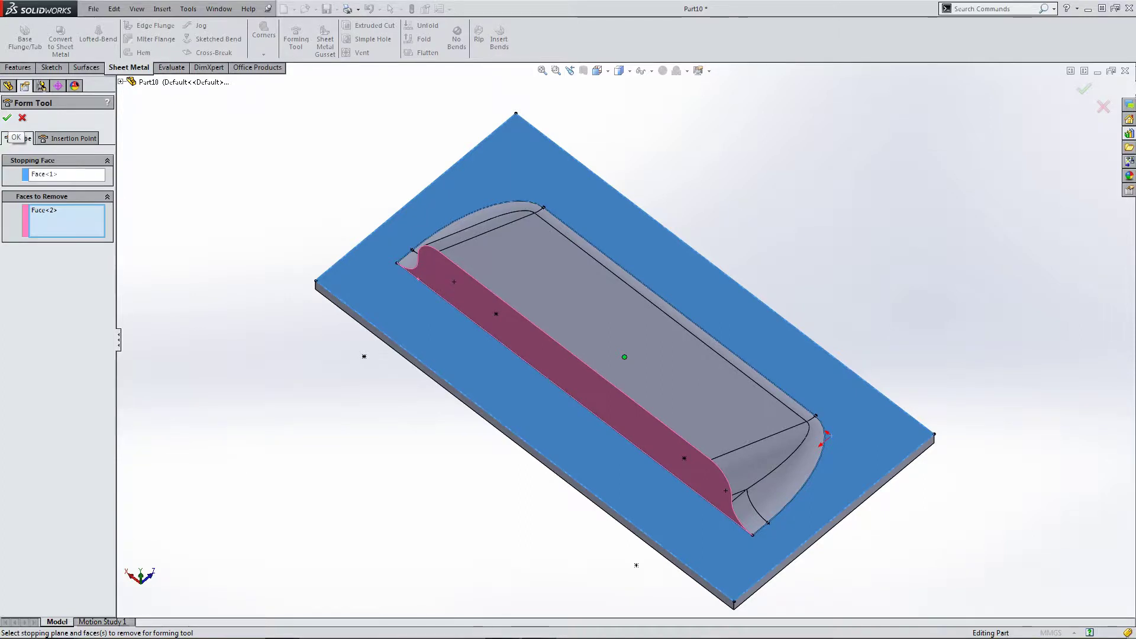
{"action": "left_click", "coordinate": [7, 117]}
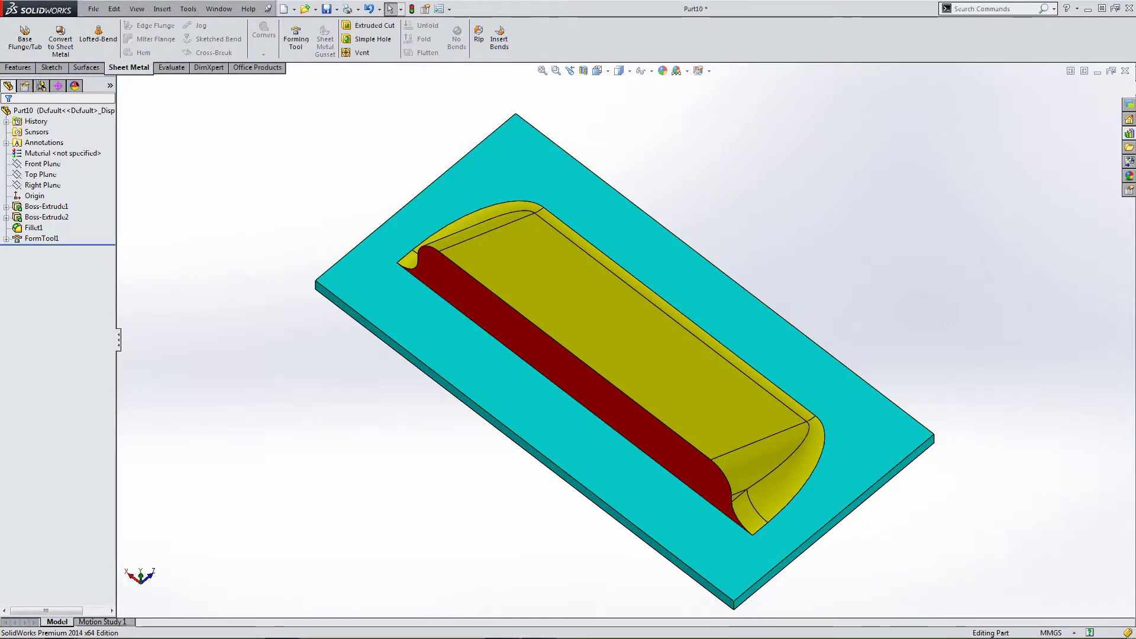
- Save the part as a Form Tool (*.sldftp) file named Vent Section in the design library folder
{"action": "middle_click_drag", "start_coordinate": [568, 378], "coordinate": [792, 278]}
{"action": "middle_click_drag", "start_coordinate": [568, 331], "coordinate": [511, 426]}
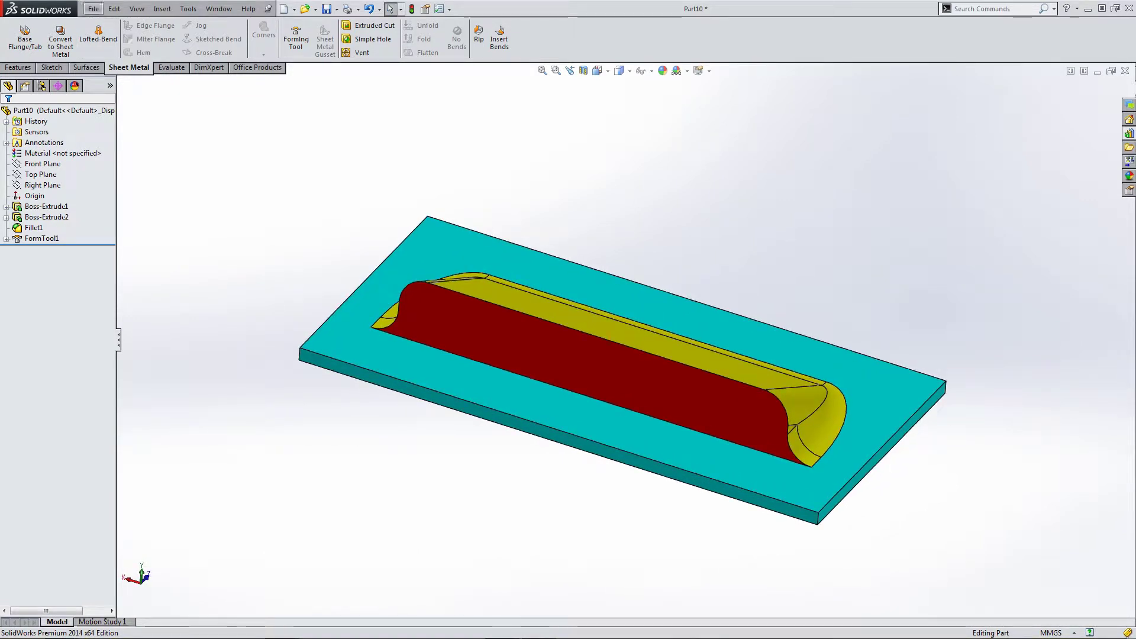
{"action": "left_click", "coordinate": [93, 9]}
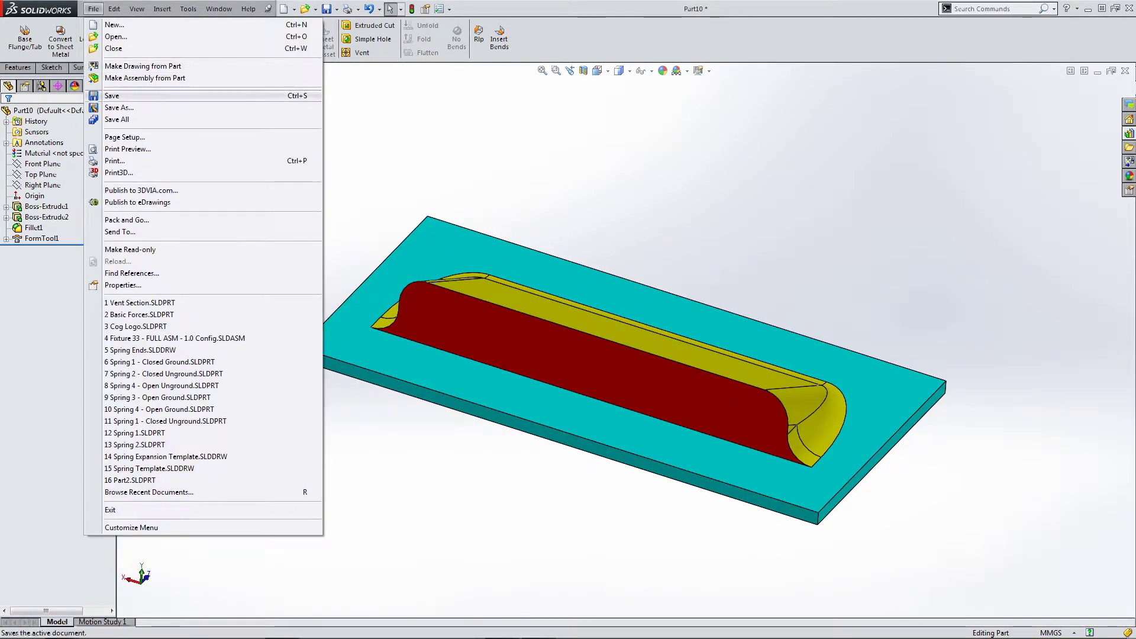
{"action": "left_click", "coordinate": [119, 108]}
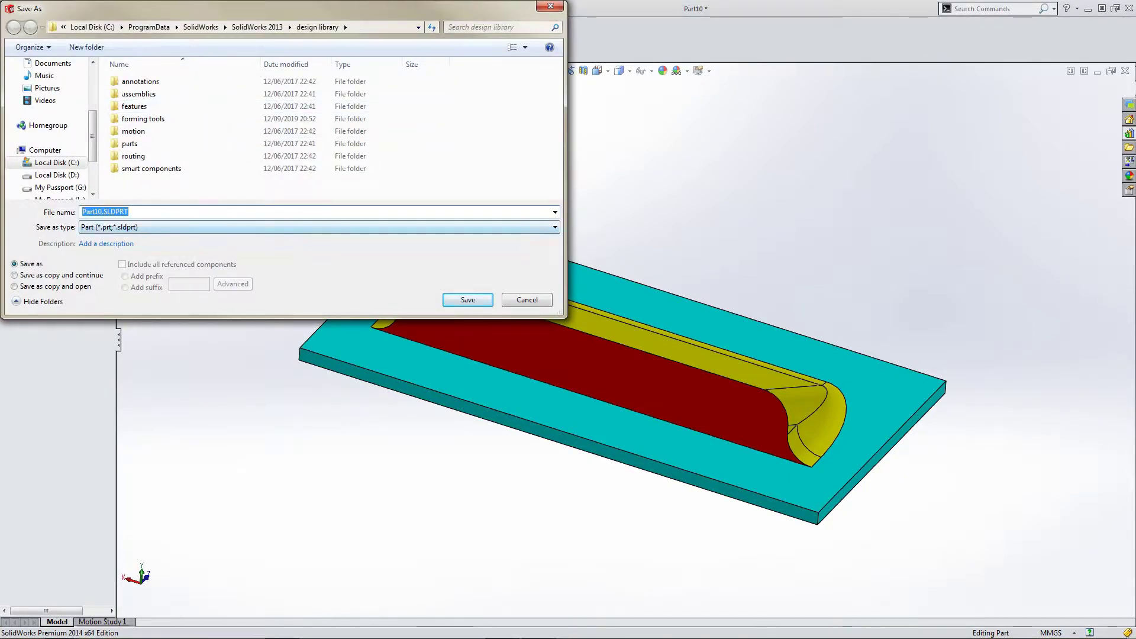
{"action": "left_click", "coordinate": [136, 227]}
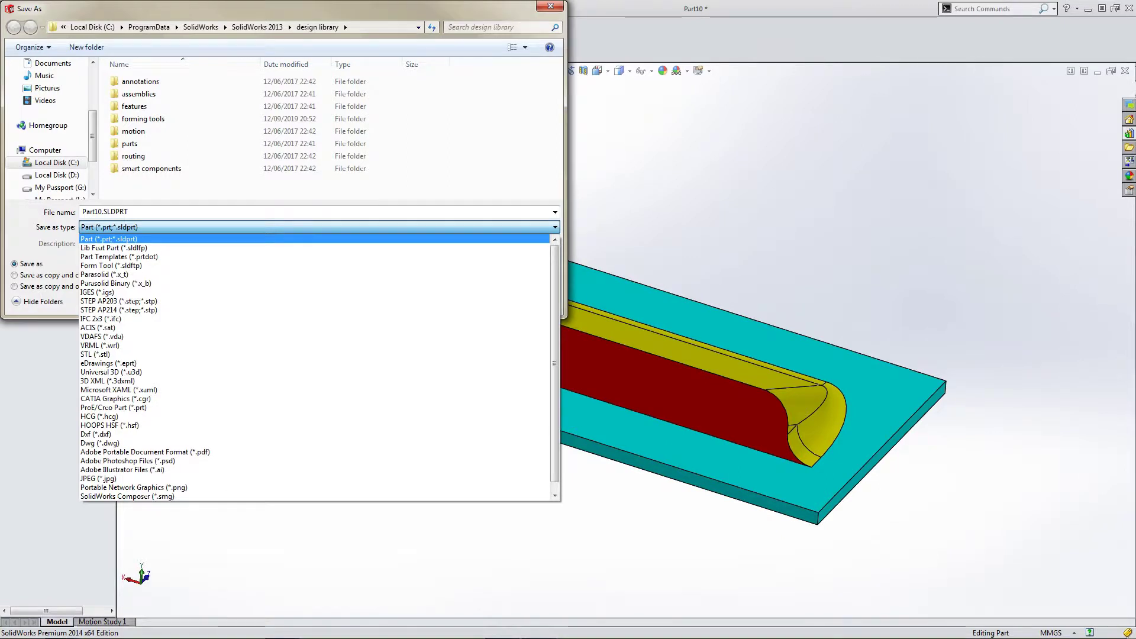
{"action": "key", "text": "Down"}
{"action": "key", "text": "Down"}
{"action": "key", "text": "Down"}
{"action": "key", "text": "Return"}
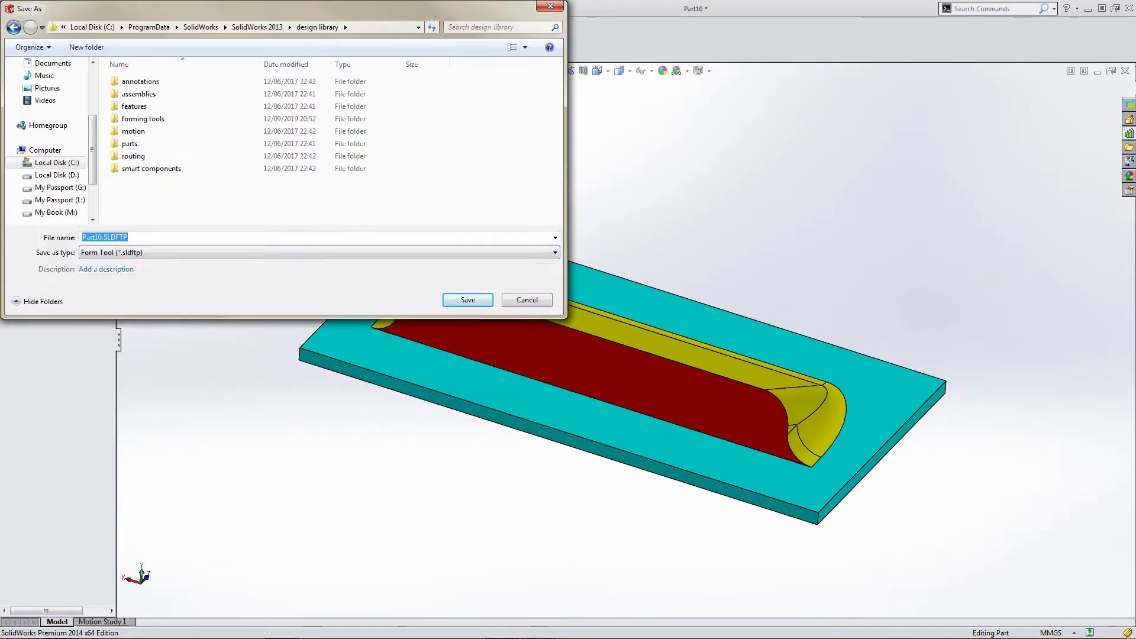
{"action": "double_click", "coordinate": [104, 237]}
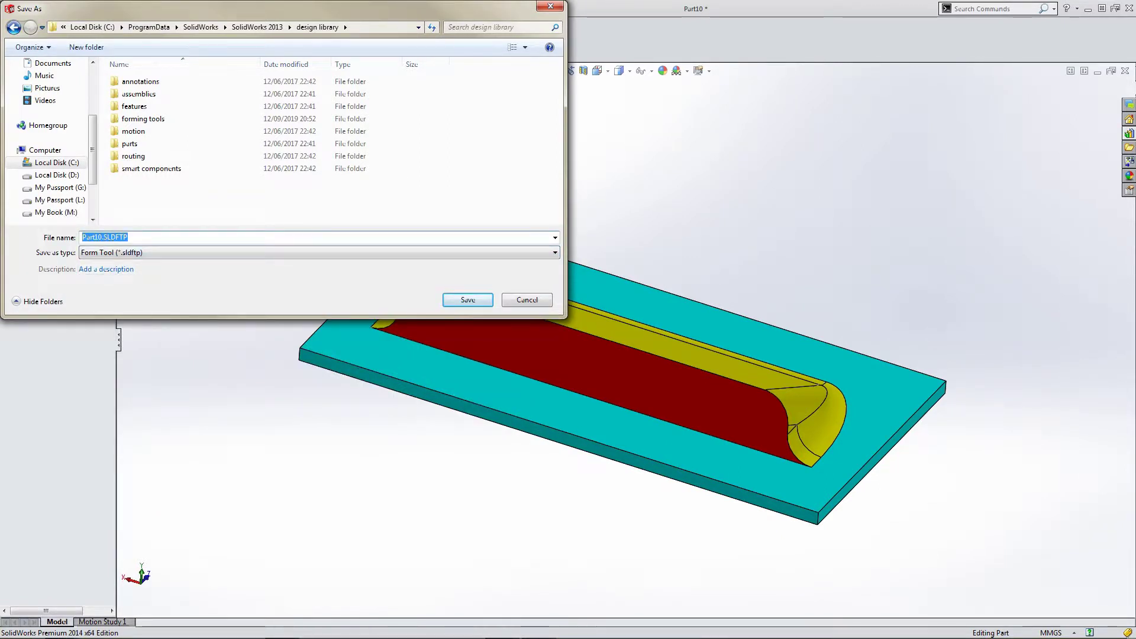
{"action": "type", "text": "Vent Section"}
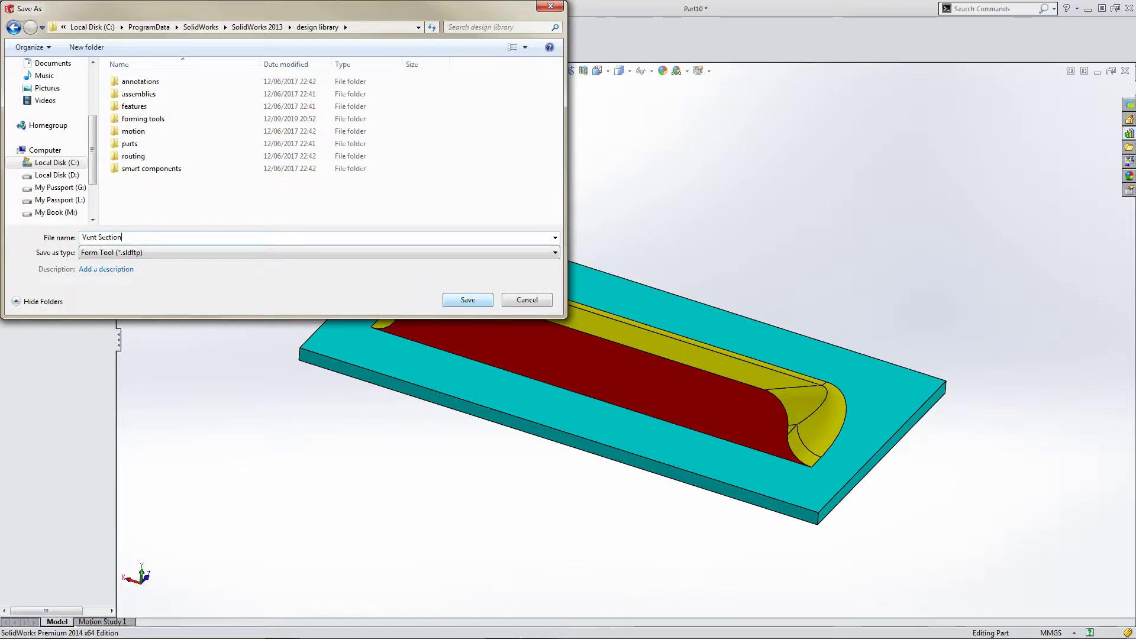
{"action": "left_click", "coordinate": [467, 300]}
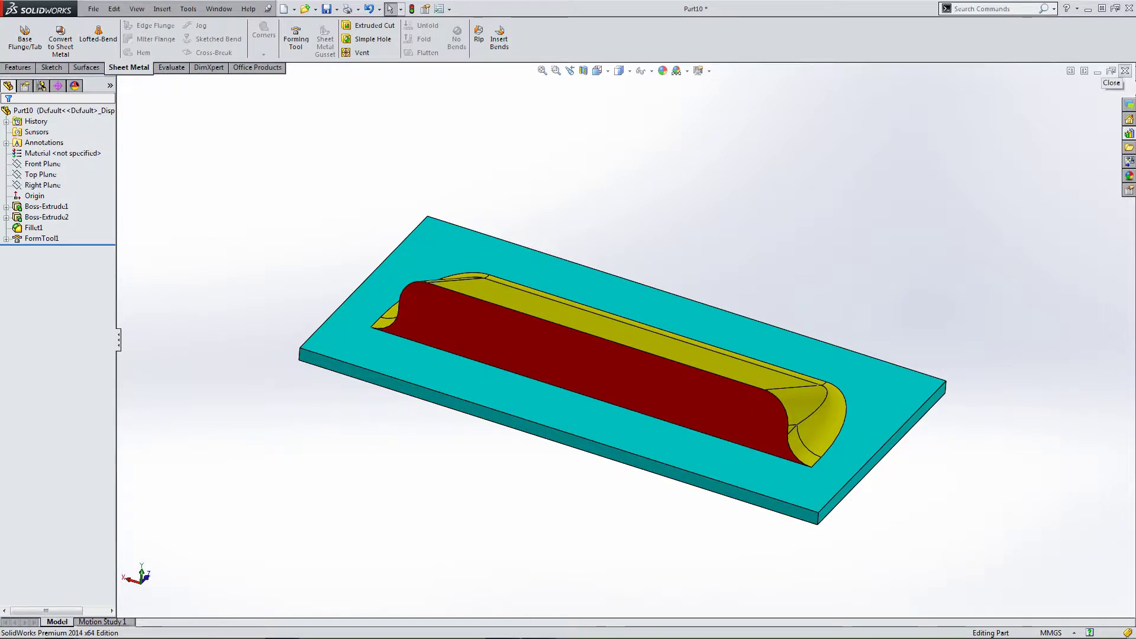
- Close the forming tool document and create a new part document
{"action": "left_click", "coordinate": [1124, 70]}
{"action": "left_click", "coordinate": [526, 337]}
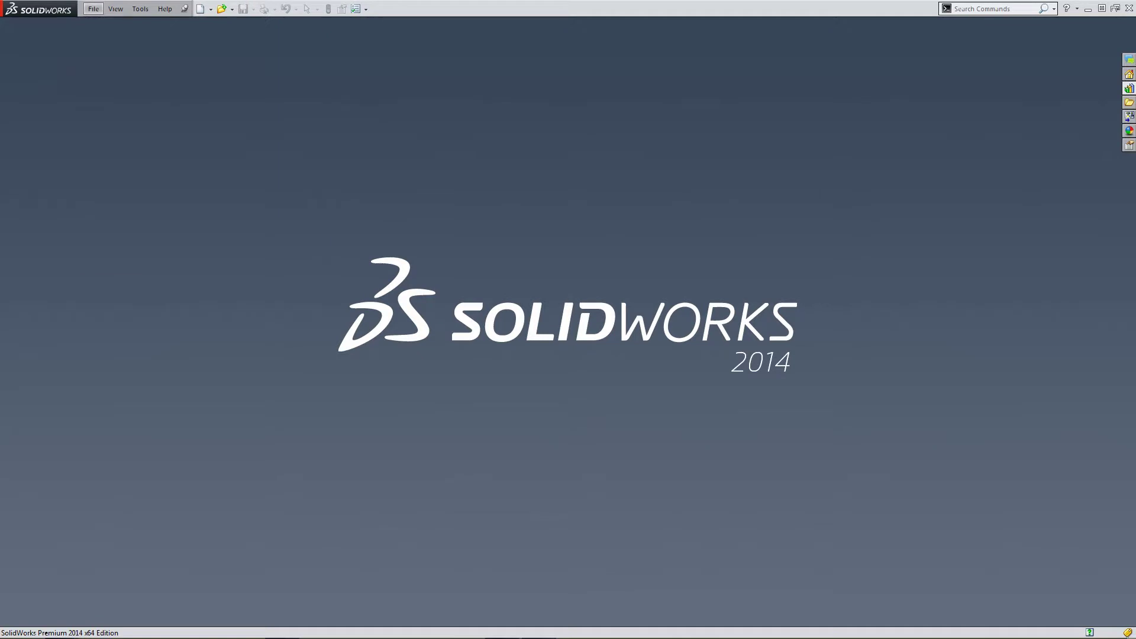
{"action": "left_click", "coordinate": [93, 8]}
{"action": "left_click", "coordinate": [109, 22]}
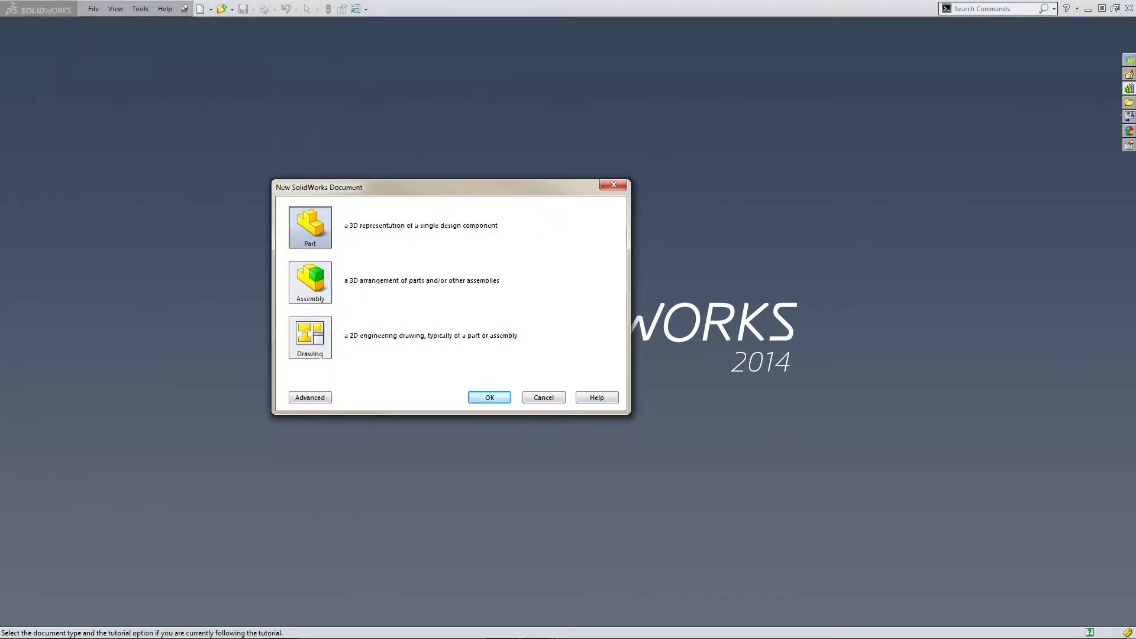
{"action": "key", "text": "Return"}
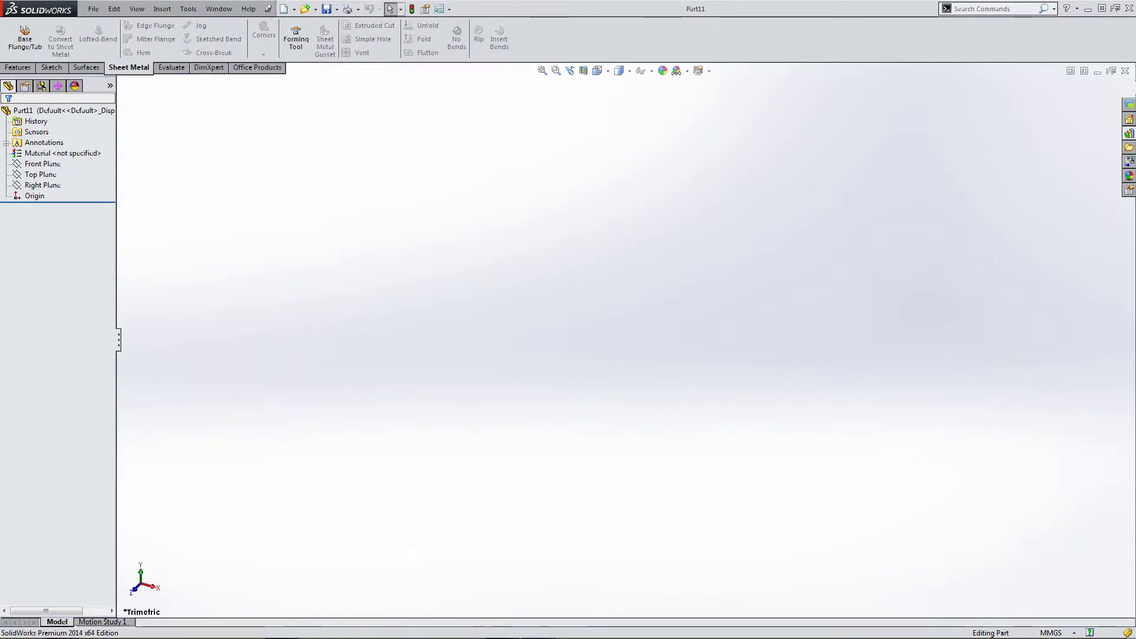
{"action": "right_click", "coordinate": [134, 67]}
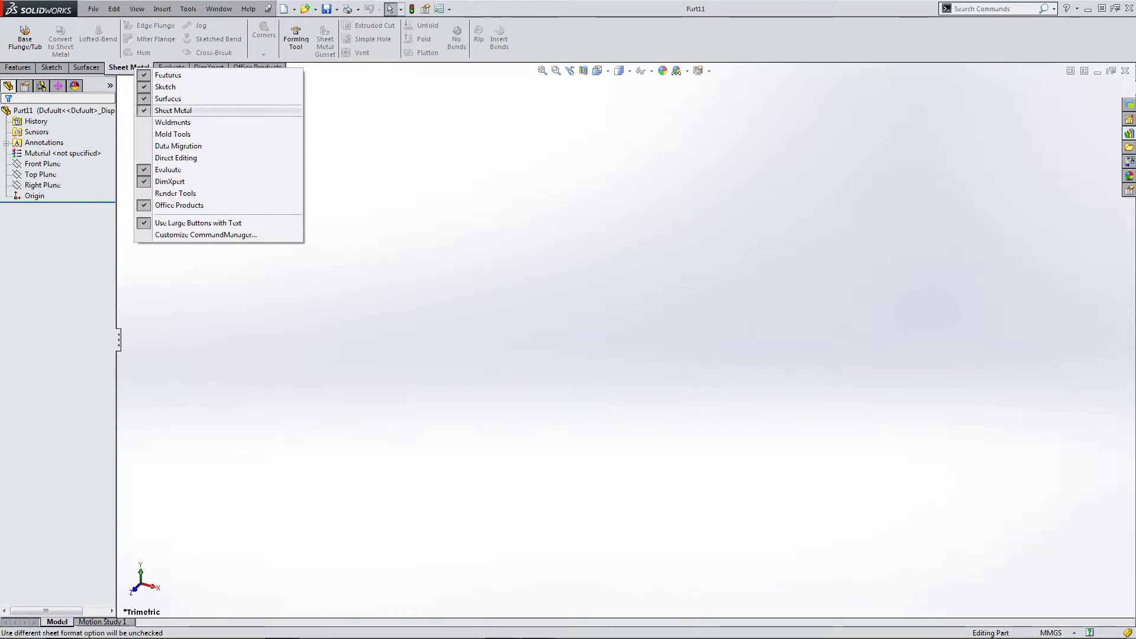
{"action": "left_click", "coordinate": [127, 545]}
{"action": "right_click", "coordinate": [114, 67]}
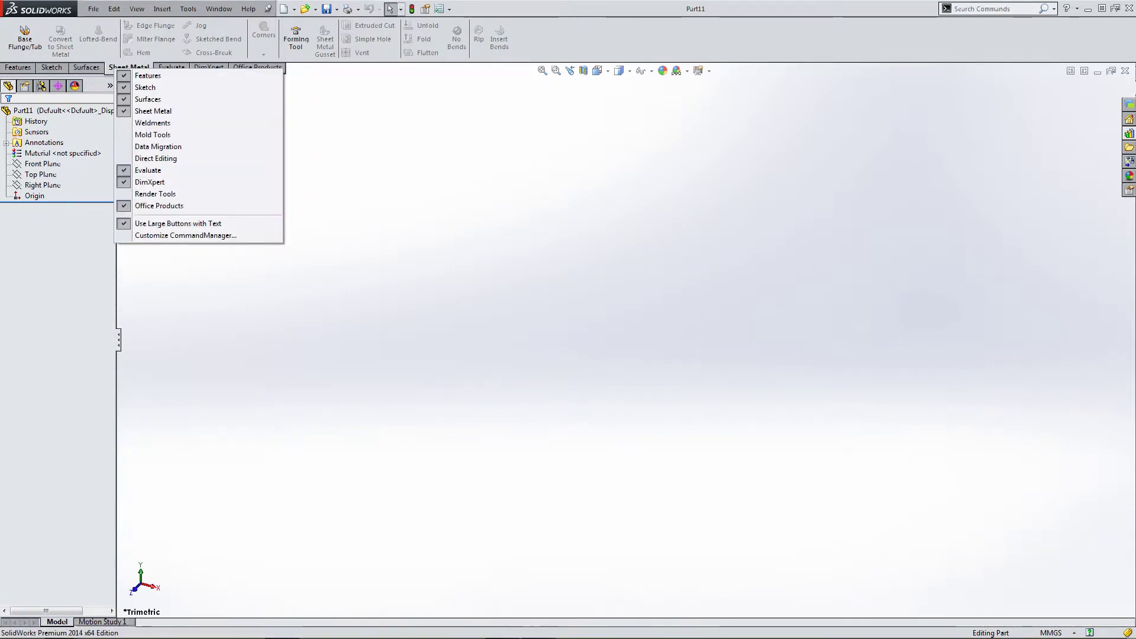
- Start a sheet metal base flange on the Top Plane and sketch a center rectangle about 186 by 79 mm from the origin
{"action": "left_click", "coordinate": [24, 38]}
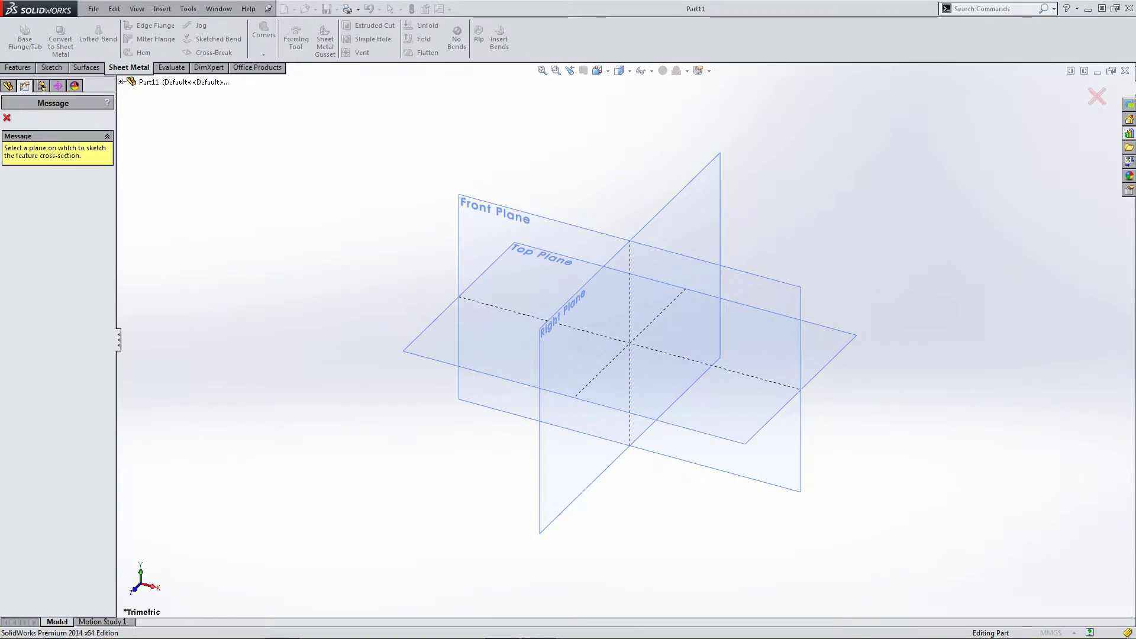
{"action": "left_click", "coordinate": [421, 358]}
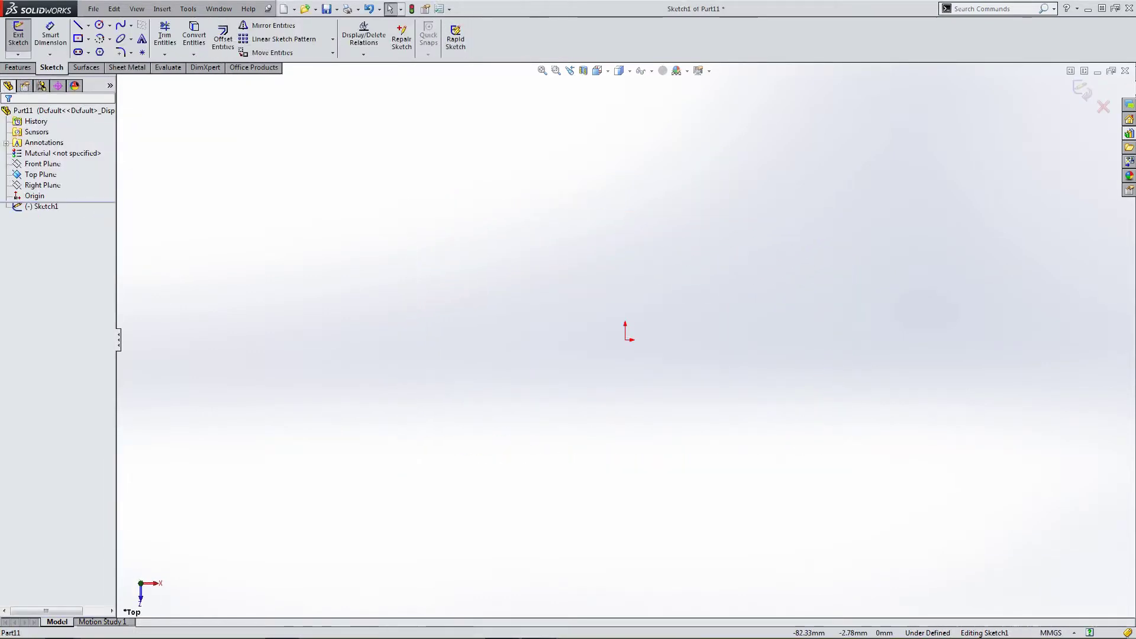
{"action": "left_click", "coordinate": [78, 38]}
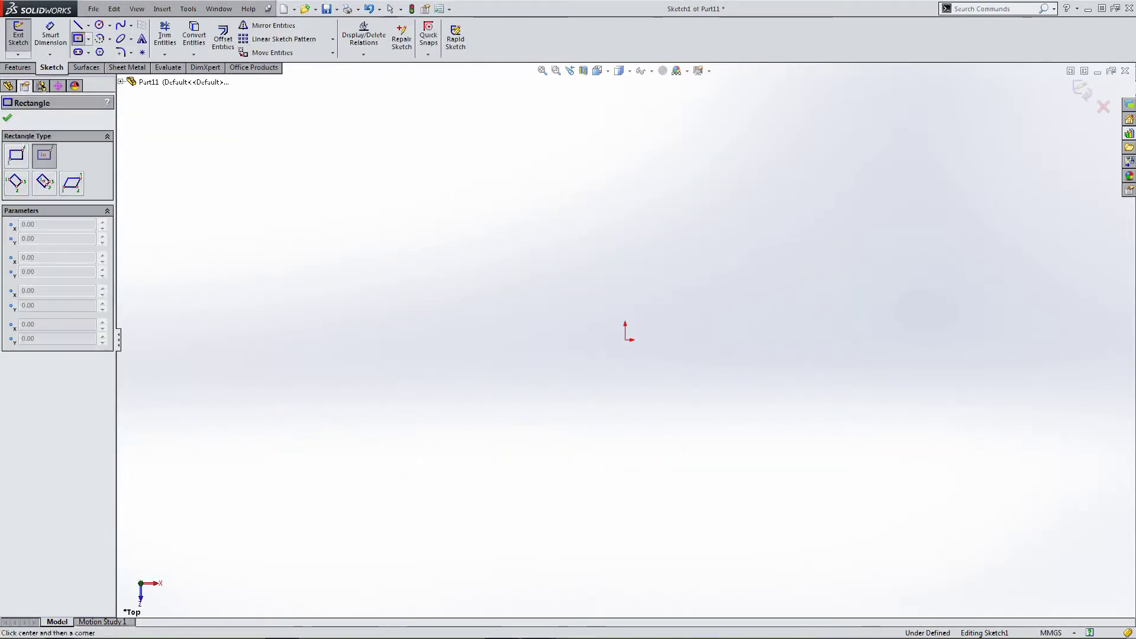
{"action": "left_click", "coordinate": [625, 339]}
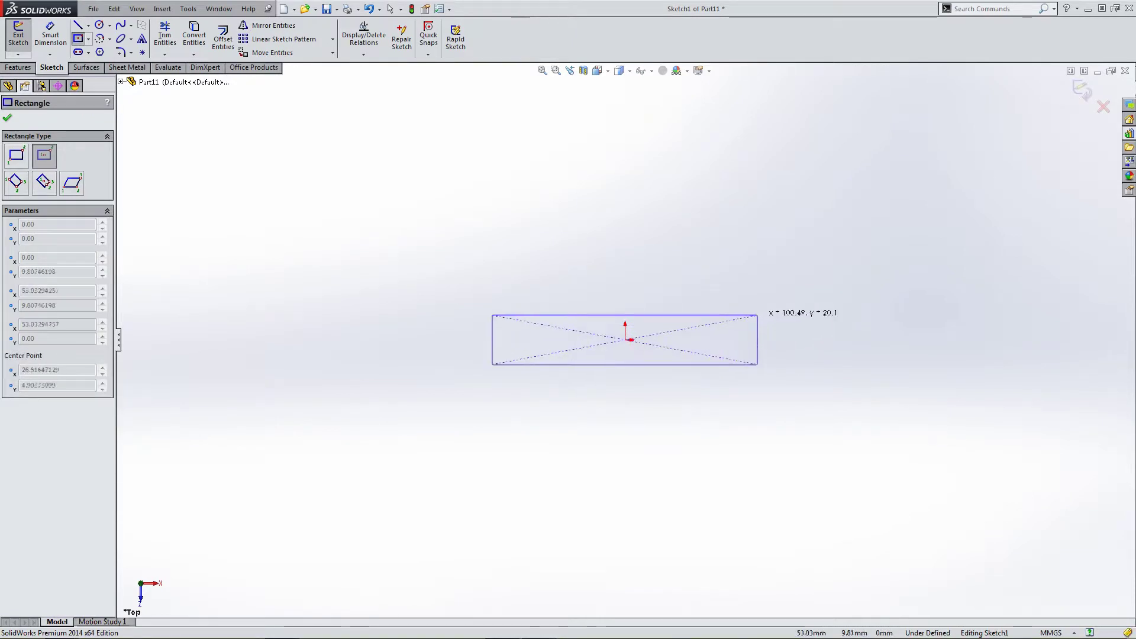
{"action": "left_click", "coordinate": [852, 244]}
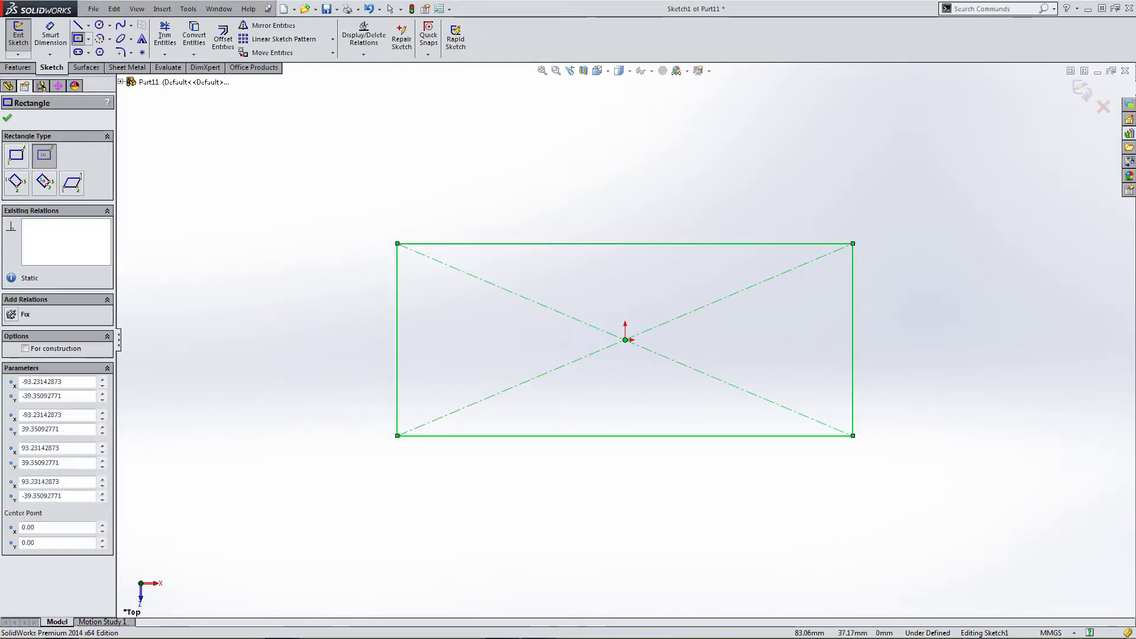
- Dimension the rectangle to 180 mm long and 60 mm wide
{"action": "left_click", "coordinate": [50, 35]}
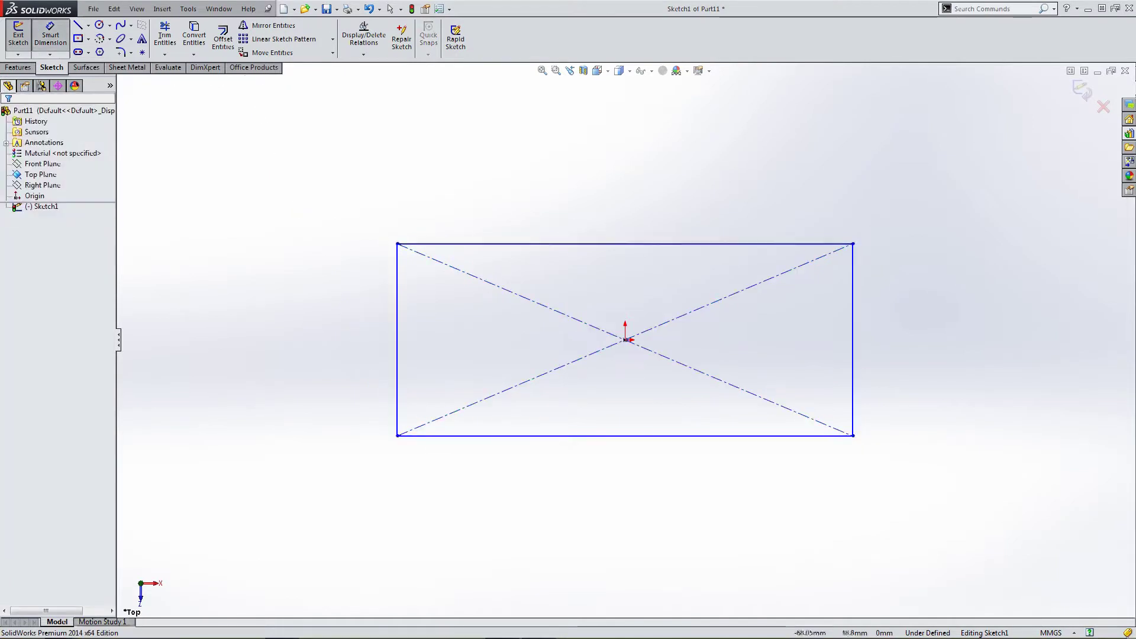
{"action": "left_click", "coordinate": [625, 244]}
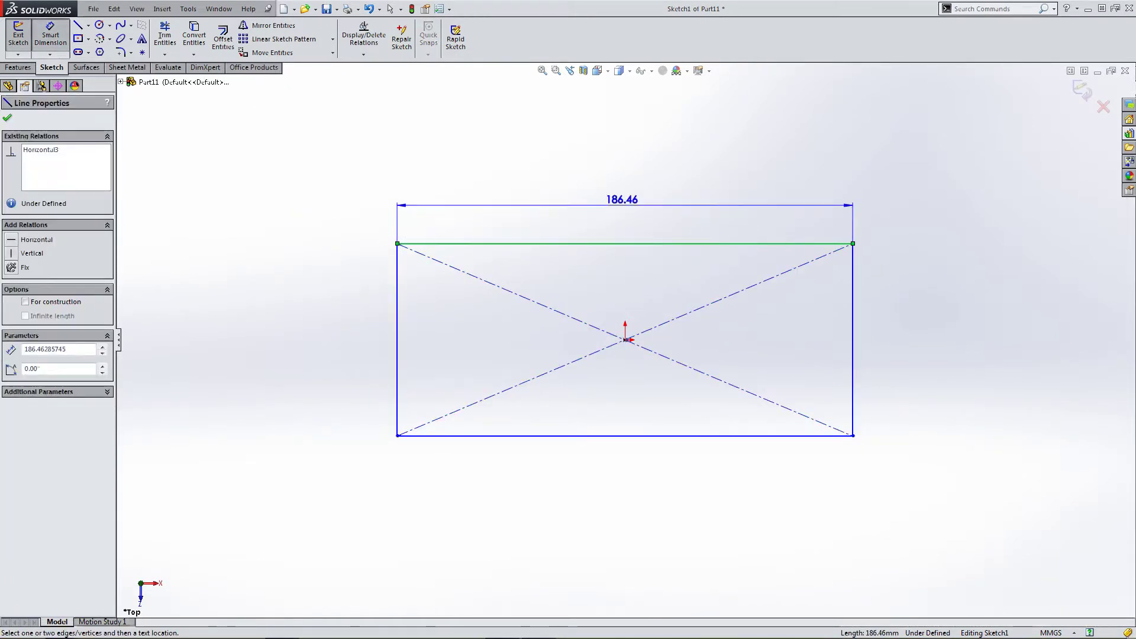
{"action": "left_click", "coordinate": [621, 200]}
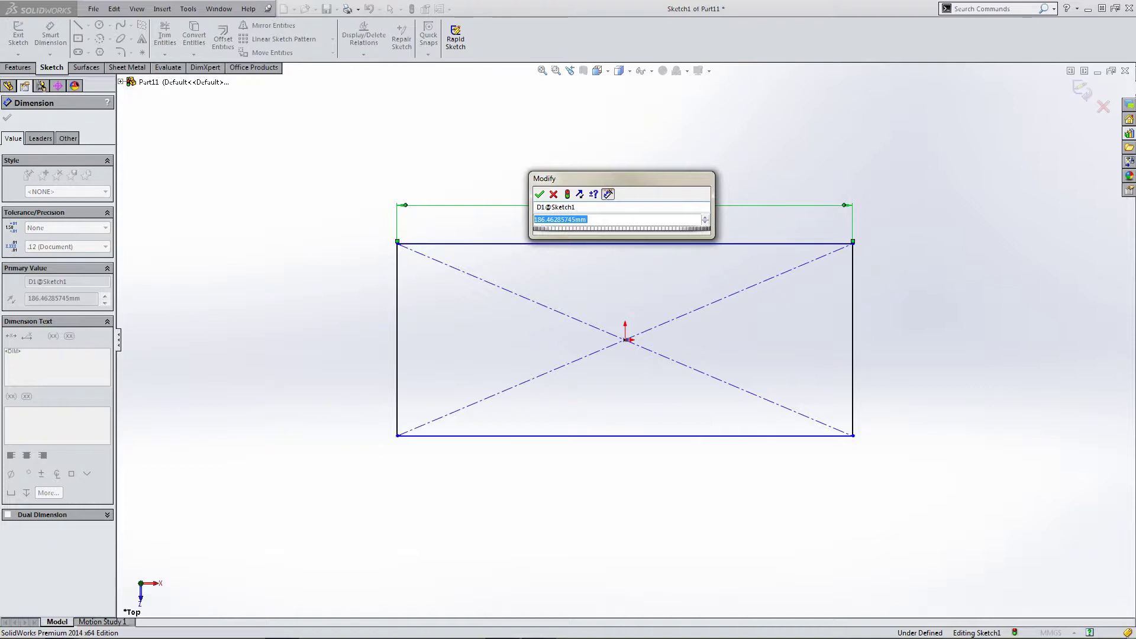
{"action": "type", "text": "180"}
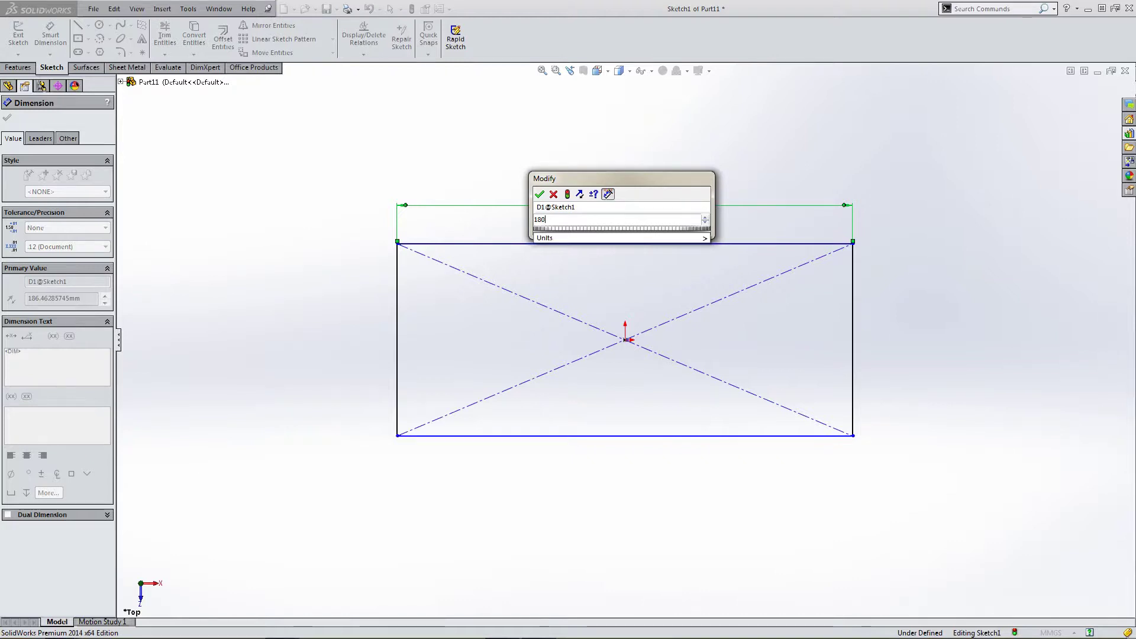
{"action": "key", "text": "Return"}
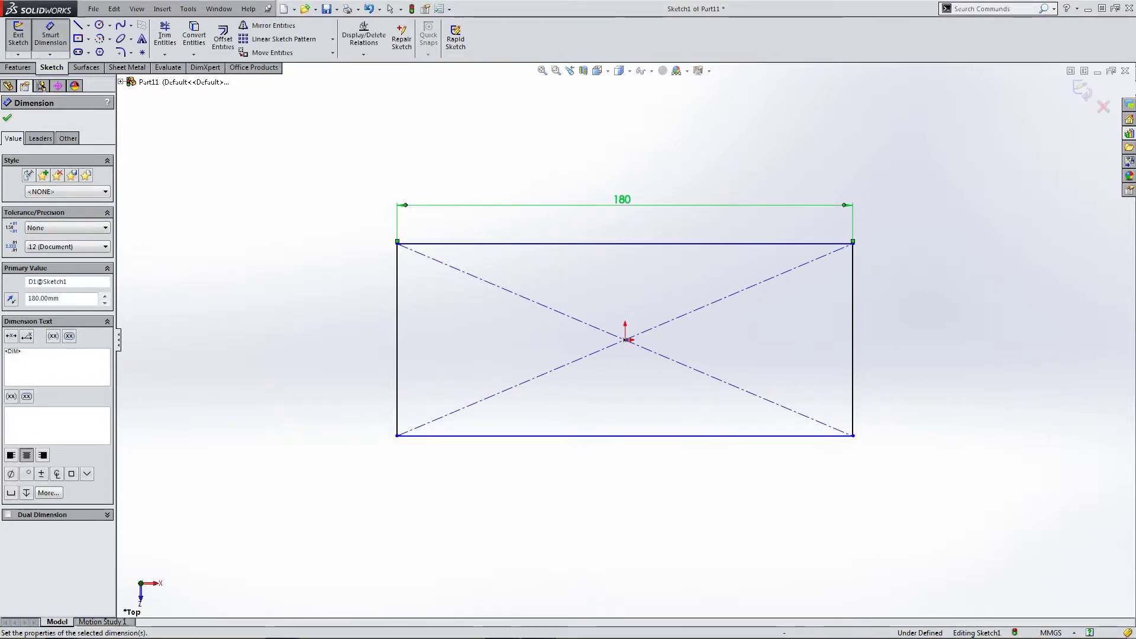
{"action": "left_click", "coordinate": [396, 337]}
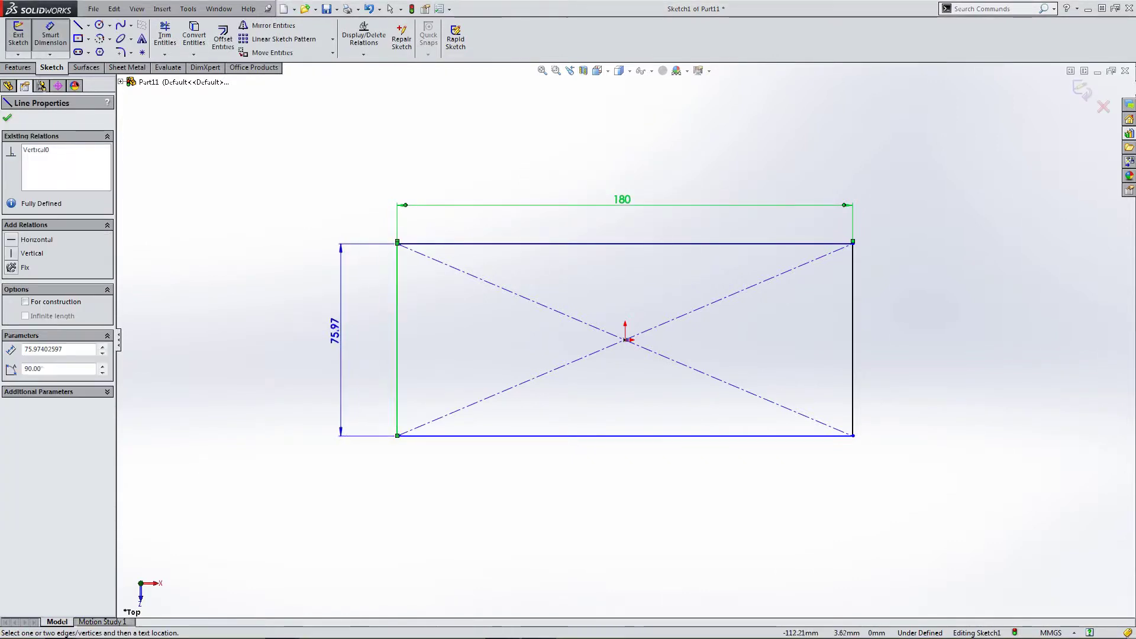
{"action": "left_click", "coordinate": [338, 340]}
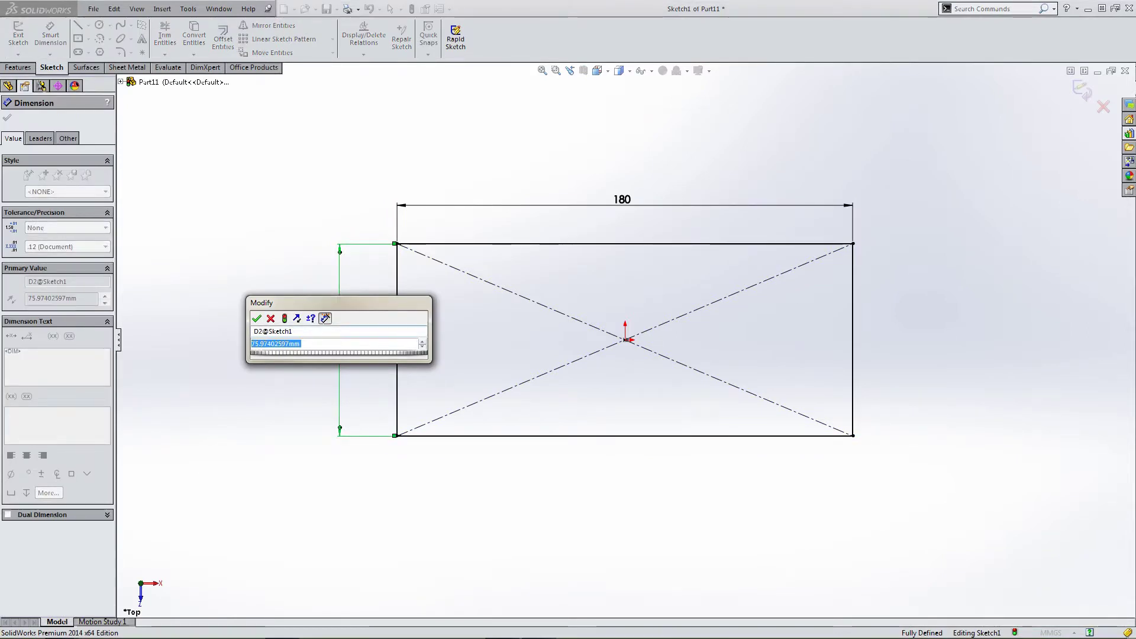
{"action": "type", "text": "60"}
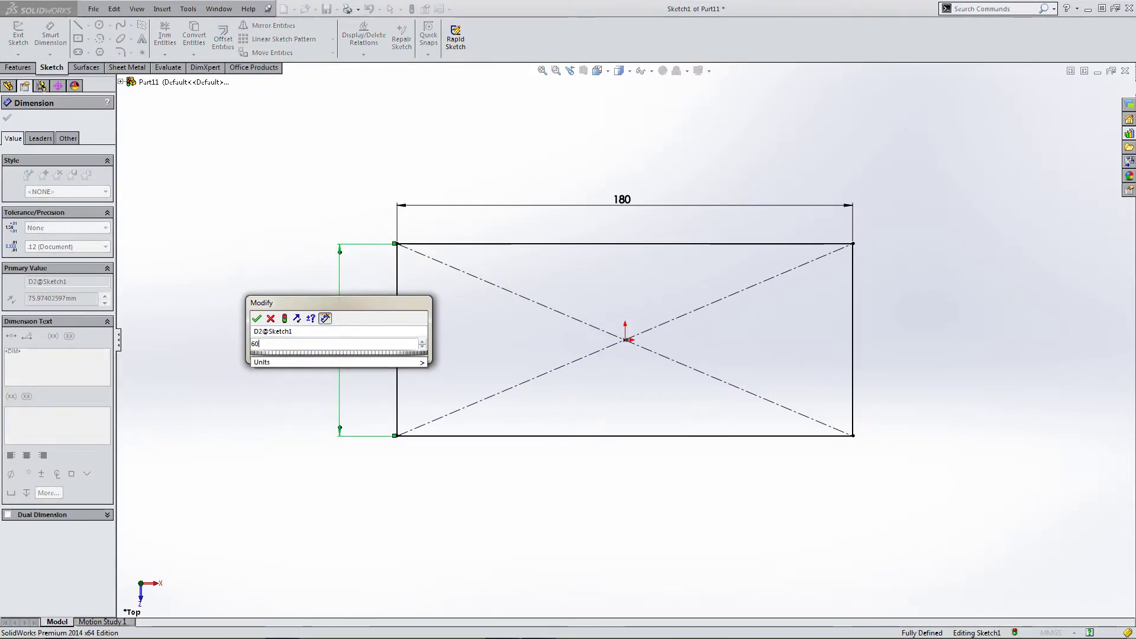
{"action": "key", "text": "Return"}
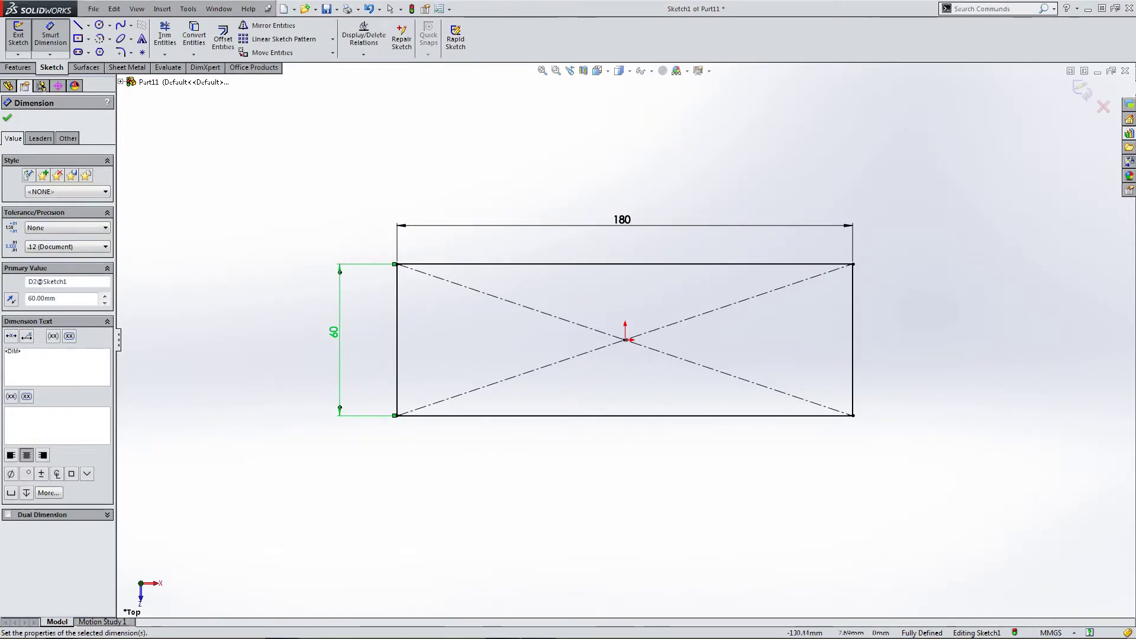
{"action": "key", "text": "Escape"}
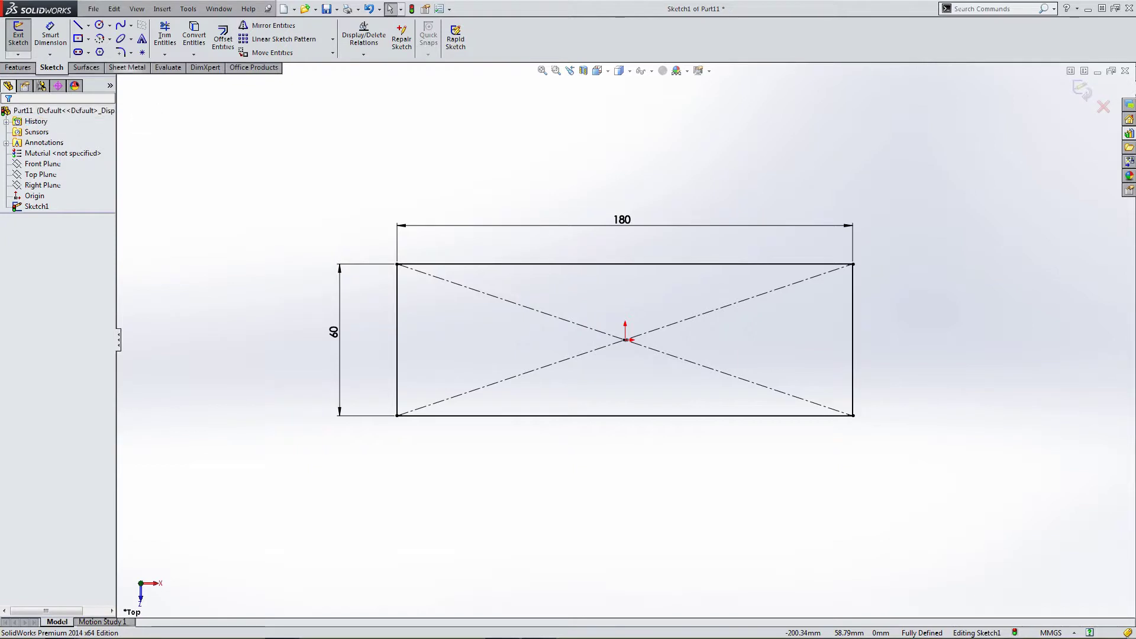
- Finish the rectangle sketch and create the base flange with a 2 mm thickness
{"action": "left_click", "coordinate": [1081, 90]}
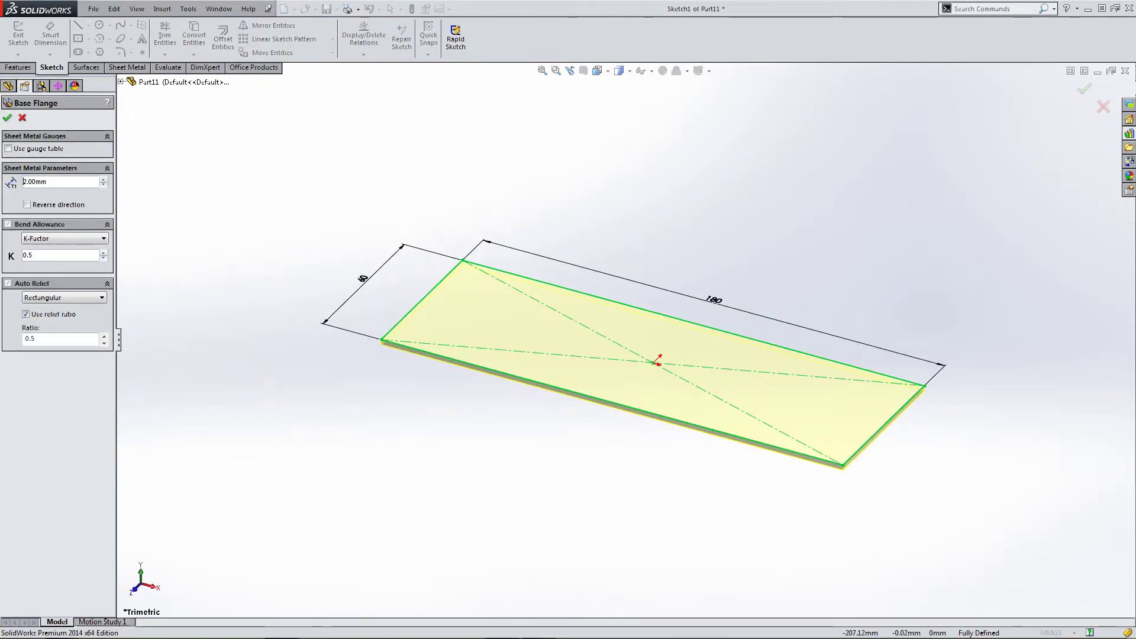
{"action": "double_click", "coordinate": [34, 182]}
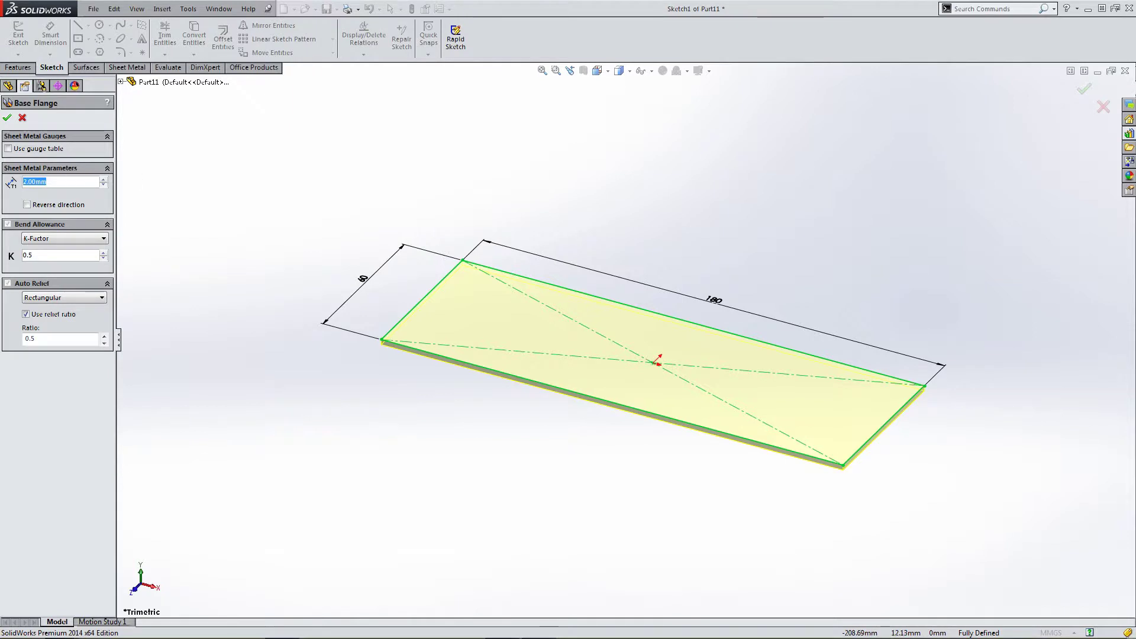
{"action": "left_click", "coordinate": [7, 117]}
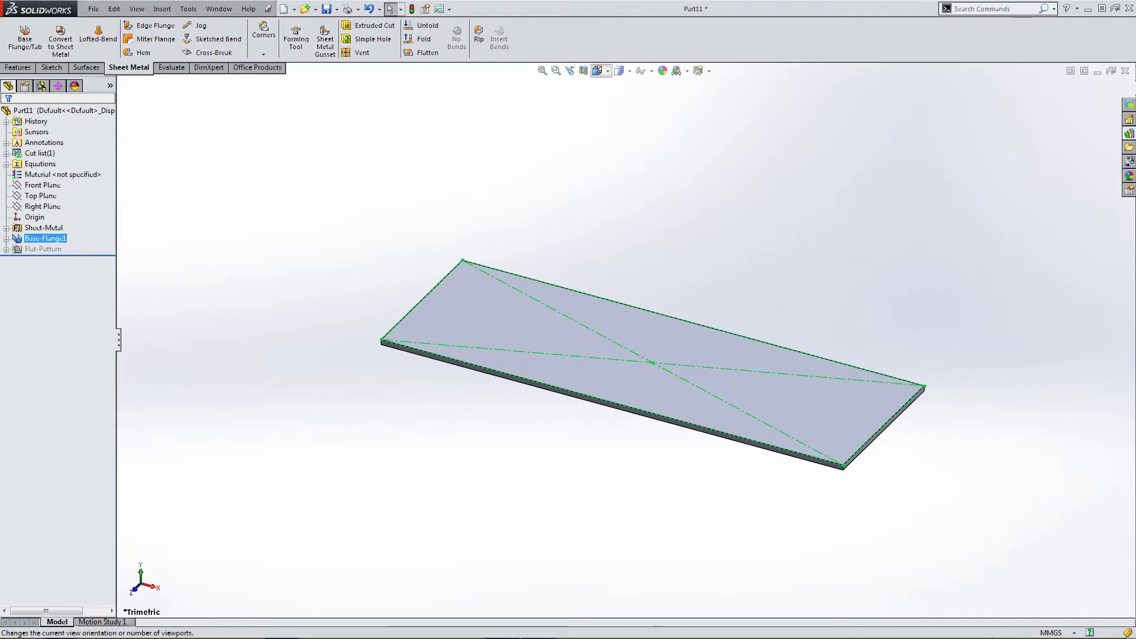
- Set the flange to an isometric view, clear the selection, and open the Design Library
{"action": "mouse_move", "coordinate": [619, 71]}
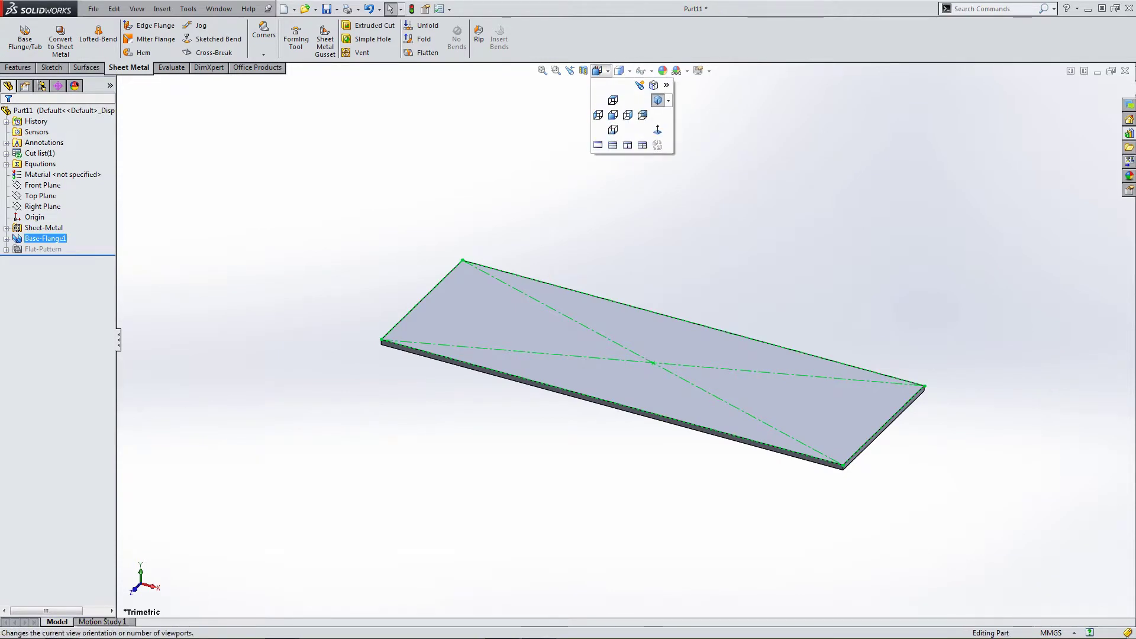
{"action": "left_click", "coordinate": [657, 100]}
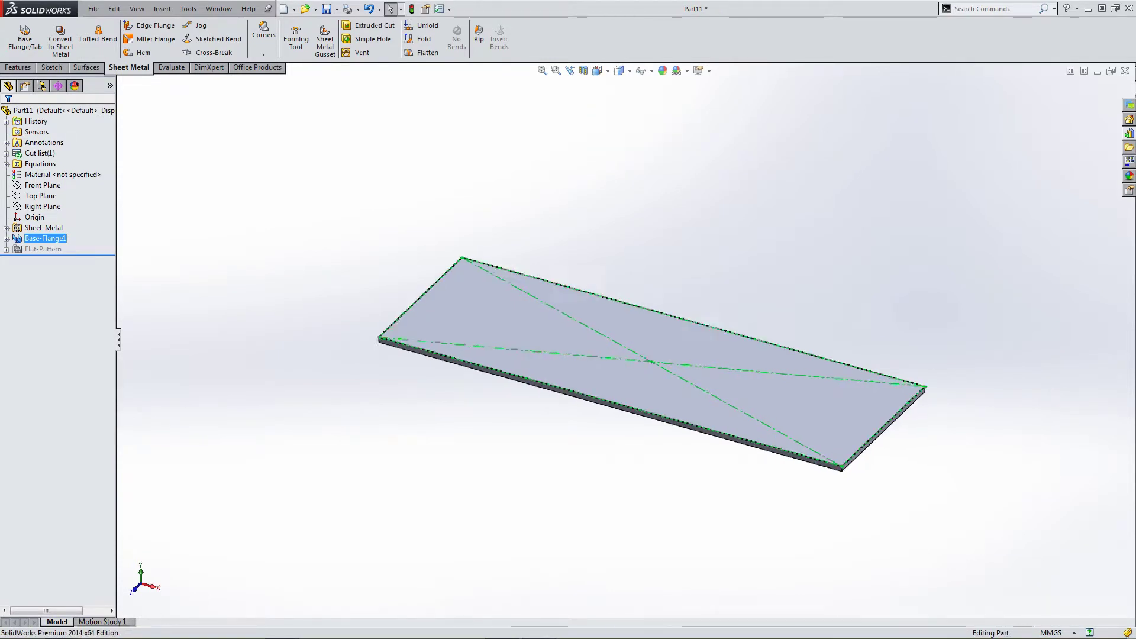
{"action": "key", "text": "Escape"}
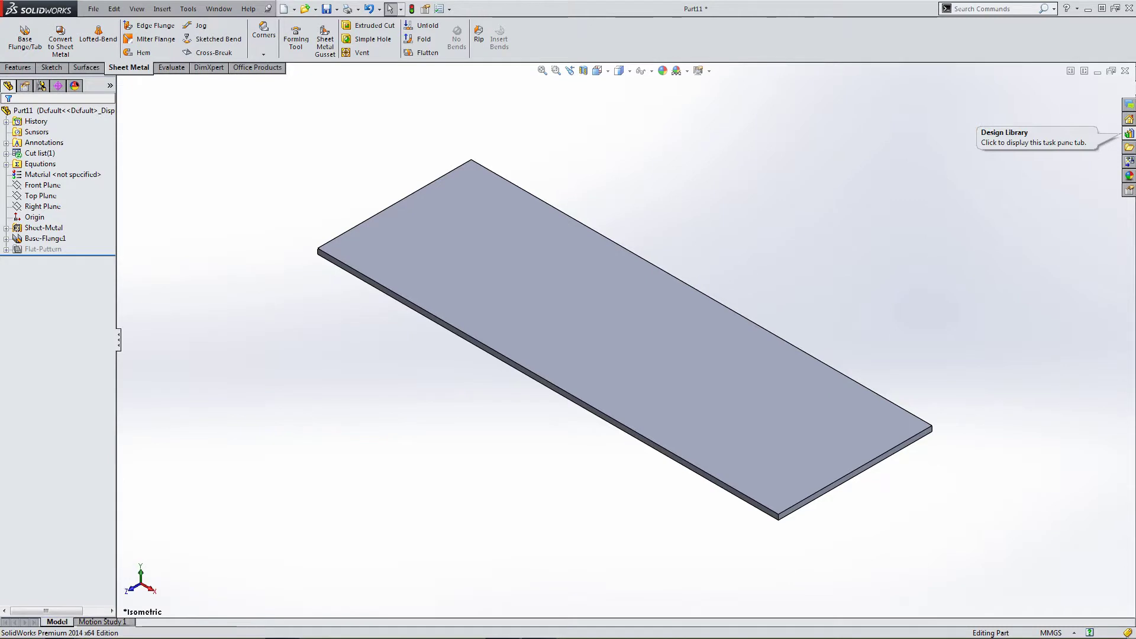
{"action": "left_click", "coordinate": [1130, 133]}
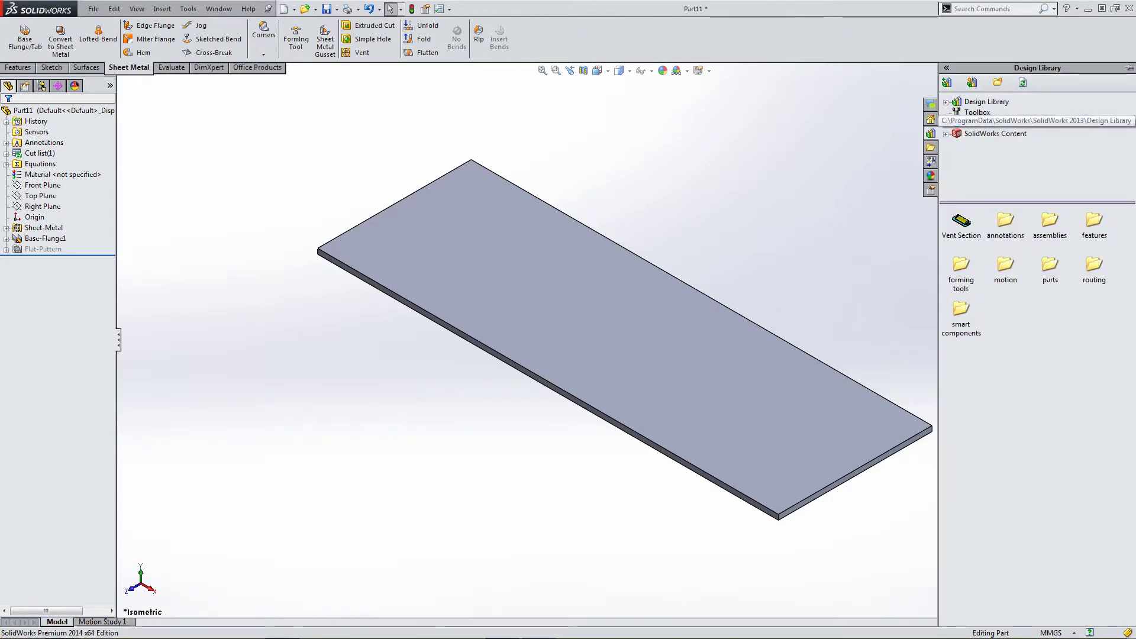
- Place the Vent Section forming tool from the design library on the plate's upper face, flip the tool, and accept the feature
{"action": "left_click", "coordinate": [986, 102]}
{"action": "left_click", "coordinate": [986, 102]}
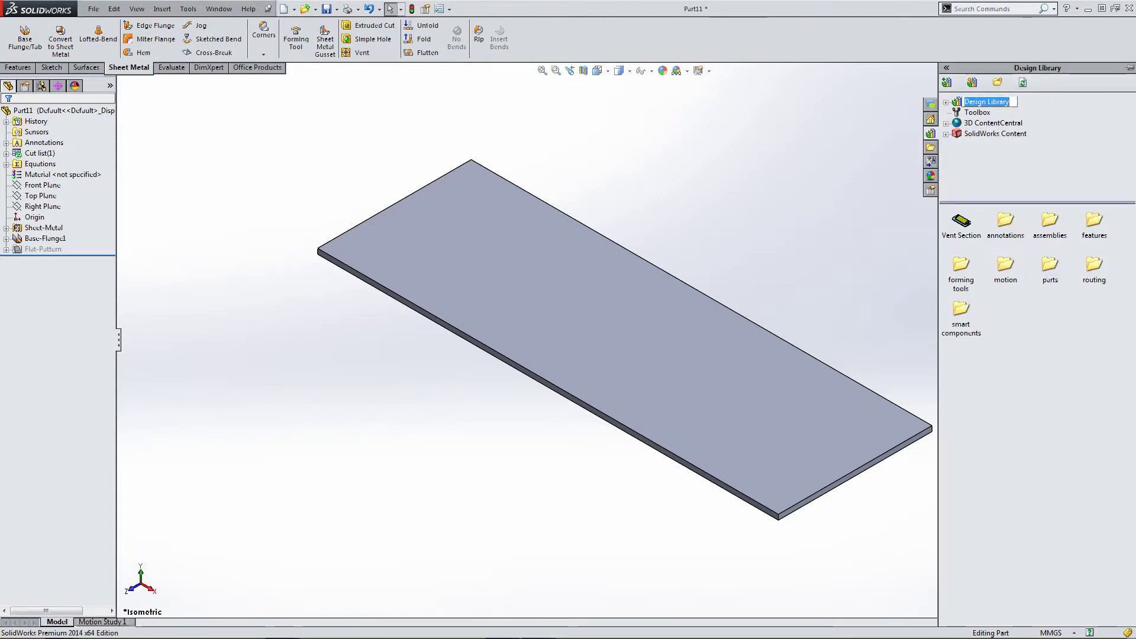
{"action": "left_click", "coordinate": [960, 225]}
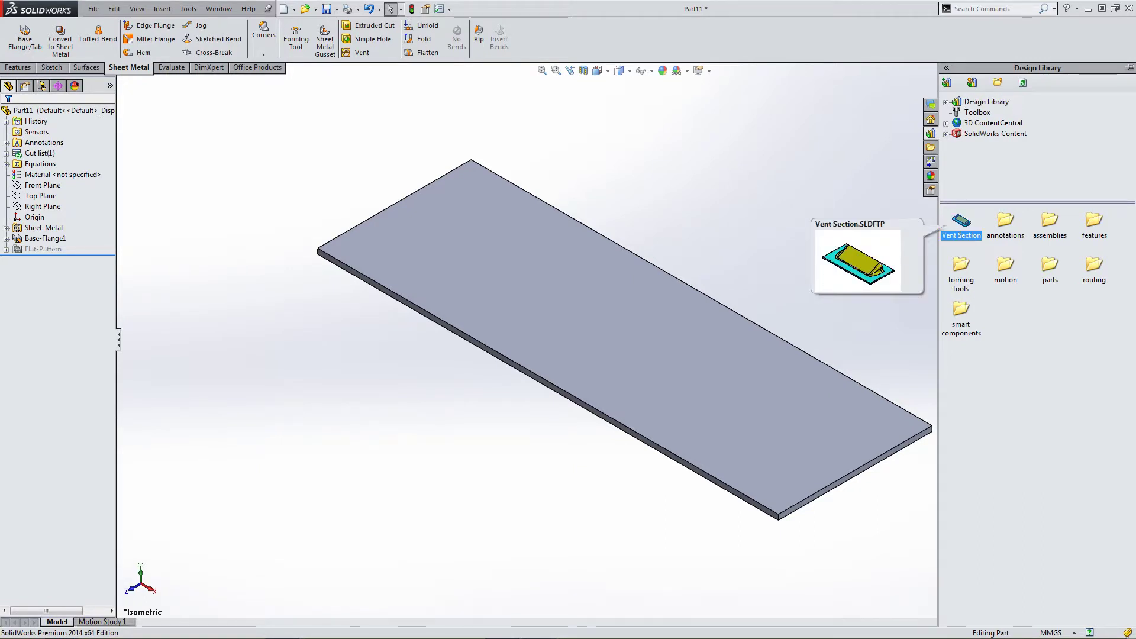
{"action": "left_click_drag", "start_coordinate": [961, 222], "coordinate": [604, 307]}
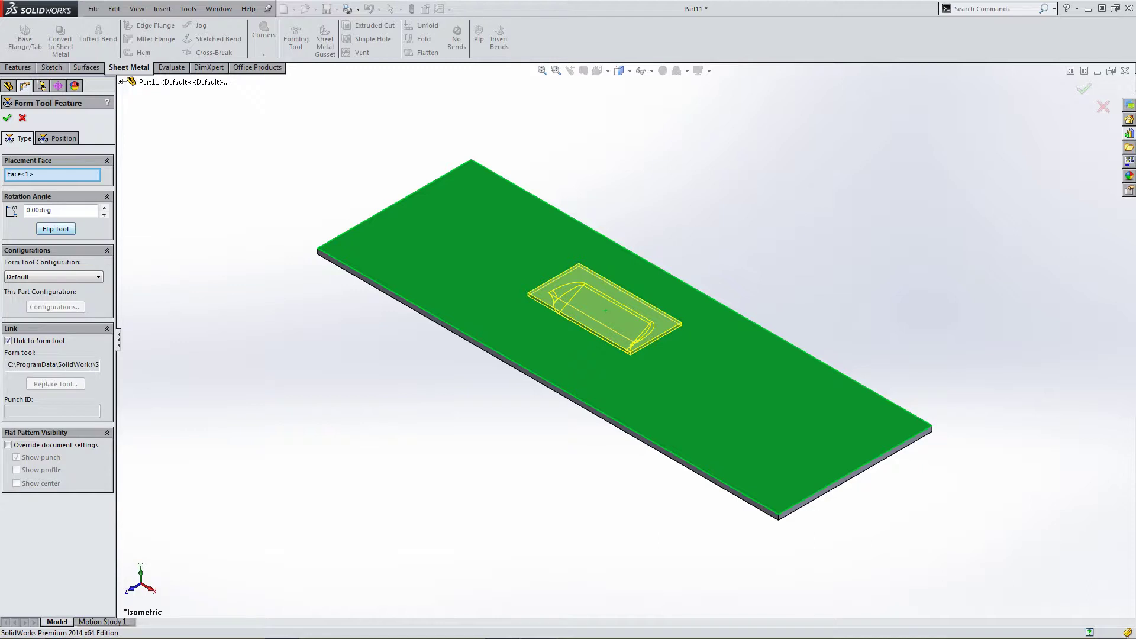
{"action": "left_click", "coordinate": [55, 229]}
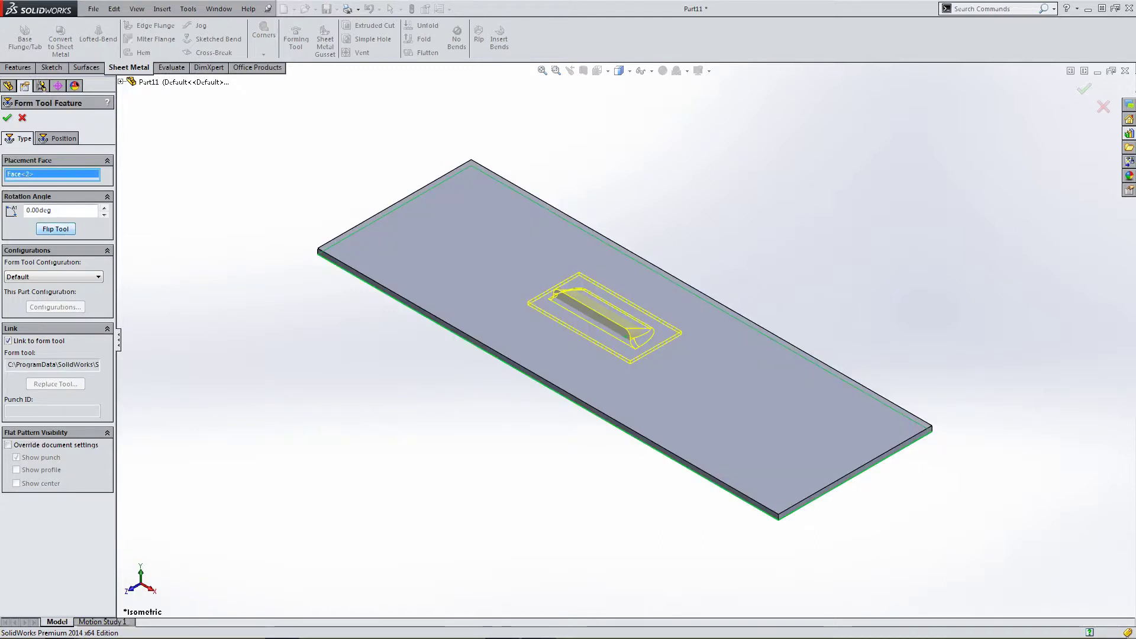
{"action": "left_click", "coordinate": [57, 138]}
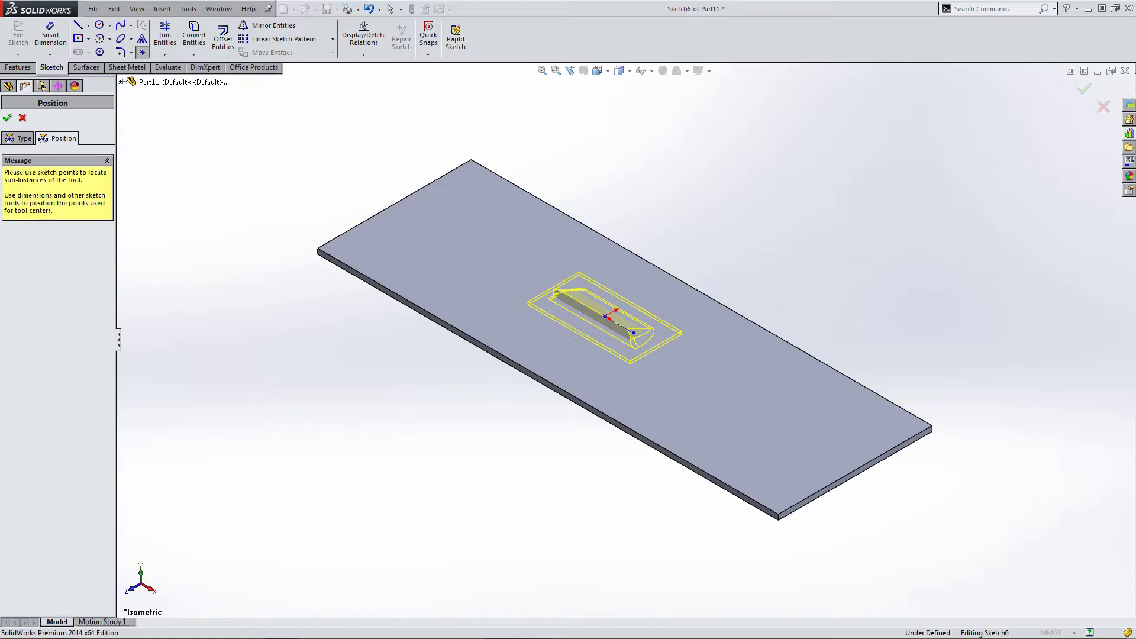
{"action": "left_click", "coordinate": [7, 117]}
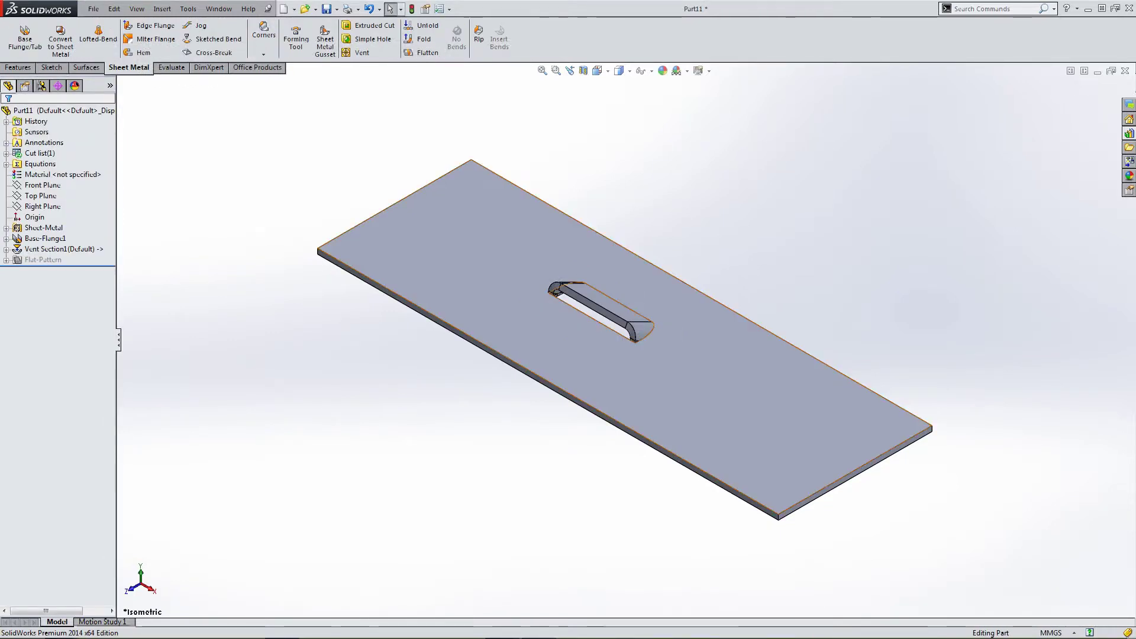
- Examine the formed vent on the plate closely from above and from the underside
{"action": "middle_click_drag", "start_coordinate": [592, 414], "coordinate": [432, 296]}
{"action": "scroll", "coordinate": [556, 307], "scroll_direction": "down", "scroll_amount": 3}
{"action": "scroll", "coordinate": [545, 340], "scroll_direction": "down", "scroll_amount": 2}
{"action": "mouse_move", "coordinate": [491, 383]}
{"action": "middle_mouse_down"}
{"action": "mouse_move", "coordinate": [496, 363]}
{"action": "mouse_move", "coordinate": [491, 390]}
{"action": "middle_mouse_up"}
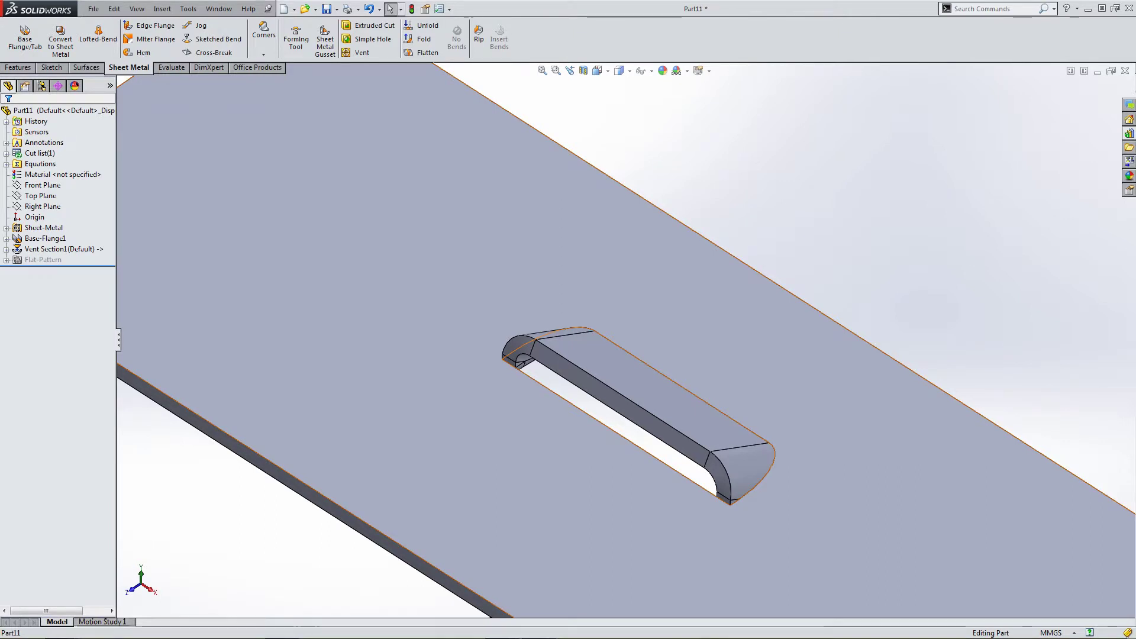
{"action": "scroll", "coordinate": [624, 339], "scroll_direction": "up", "scroll_amount": 4}
{"action": "middle_click_drag", "start_coordinate": [624, 339], "coordinate": [577, 216]}
{"action": "key", "text": "ctrl+7"}
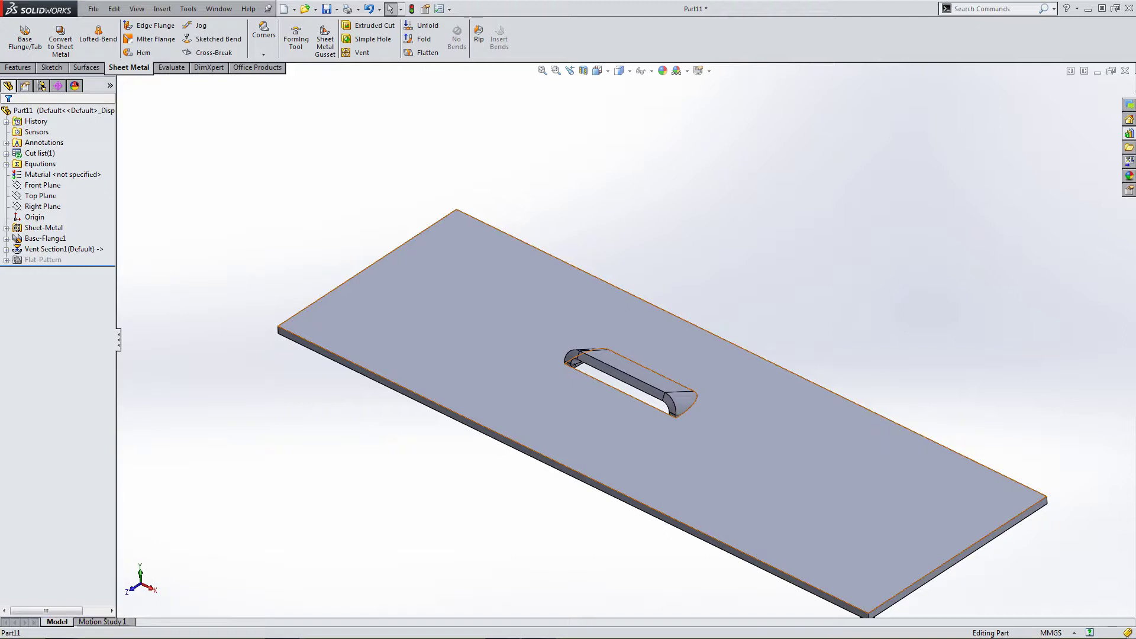
{"action": "middle_click_drag", "start_coordinate": [625, 339], "coordinate": [612, 218]}
{"action": "scroll", "coordinate": [606, 449], "scroll_direction": "down", "scroll_amount": 5}
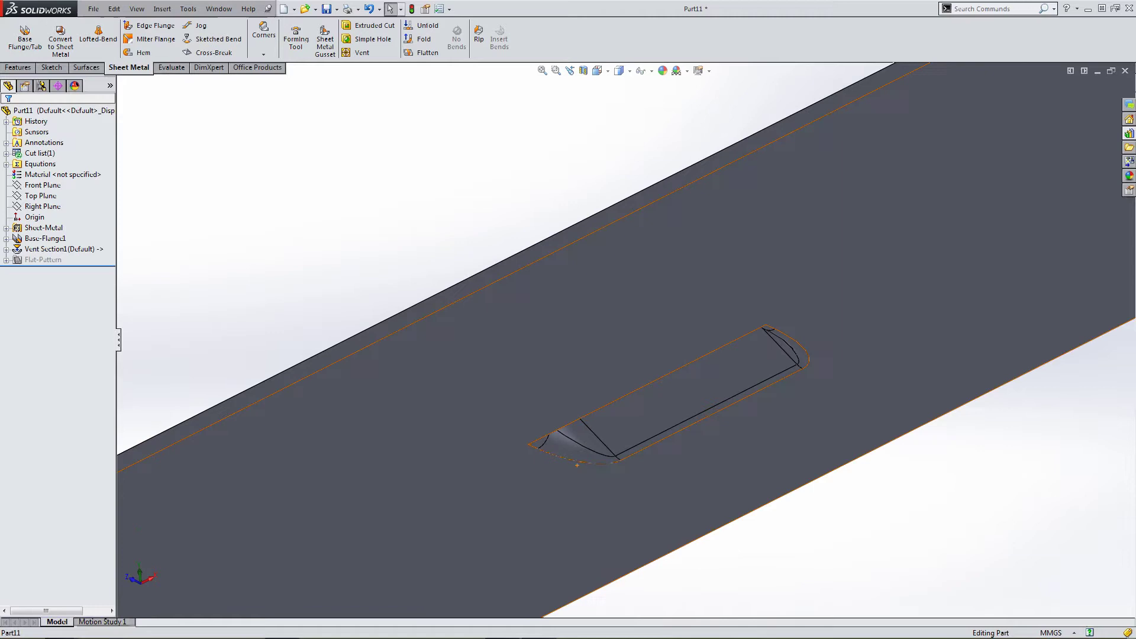
{"action": "left_click", "coordinate": [571, 439]}
{"action": "key", "text": "Escape"}
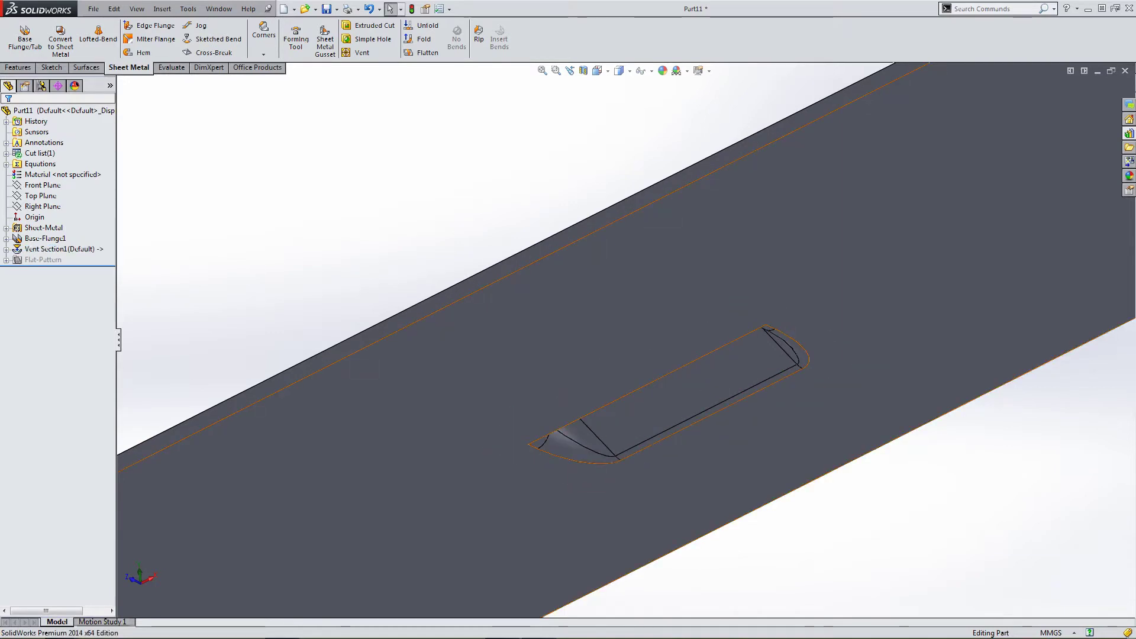
{"action": "scroll", "coordinate": [735, 482], "scroll_direction": "up", "scroll_amount": 4}
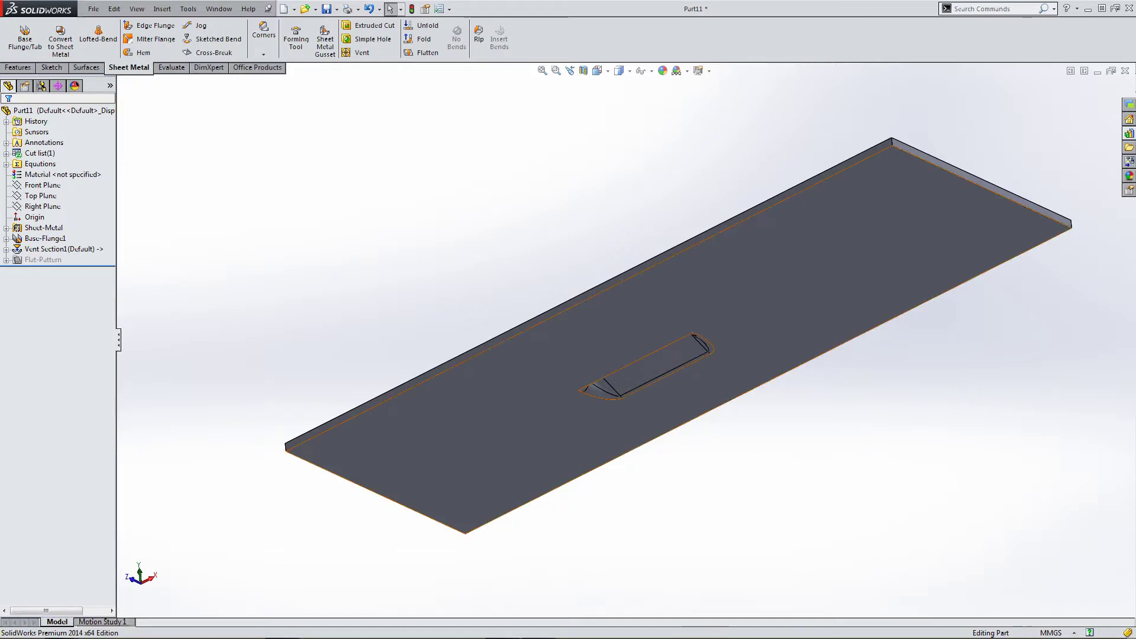
{"action": "middle_click_drag", "start_coordinate": [733, 385], "coordinate": [736, 479]}
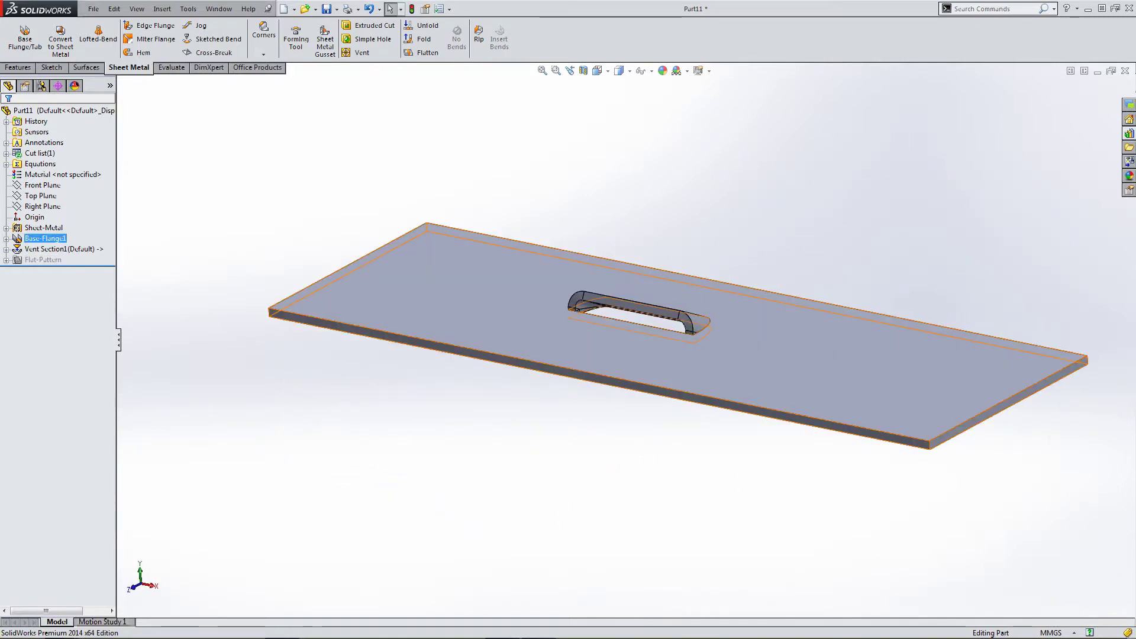
{"action": "left_click", "coordinate": [45, 239]}
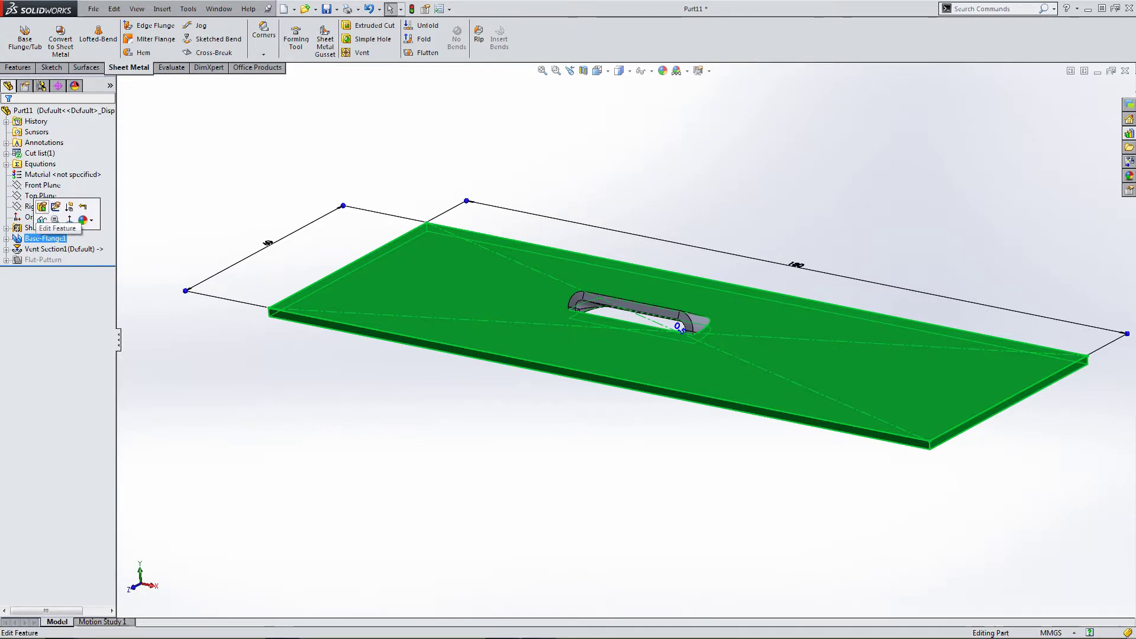
{"action": "left_click", "coordinate": [41, 206]}
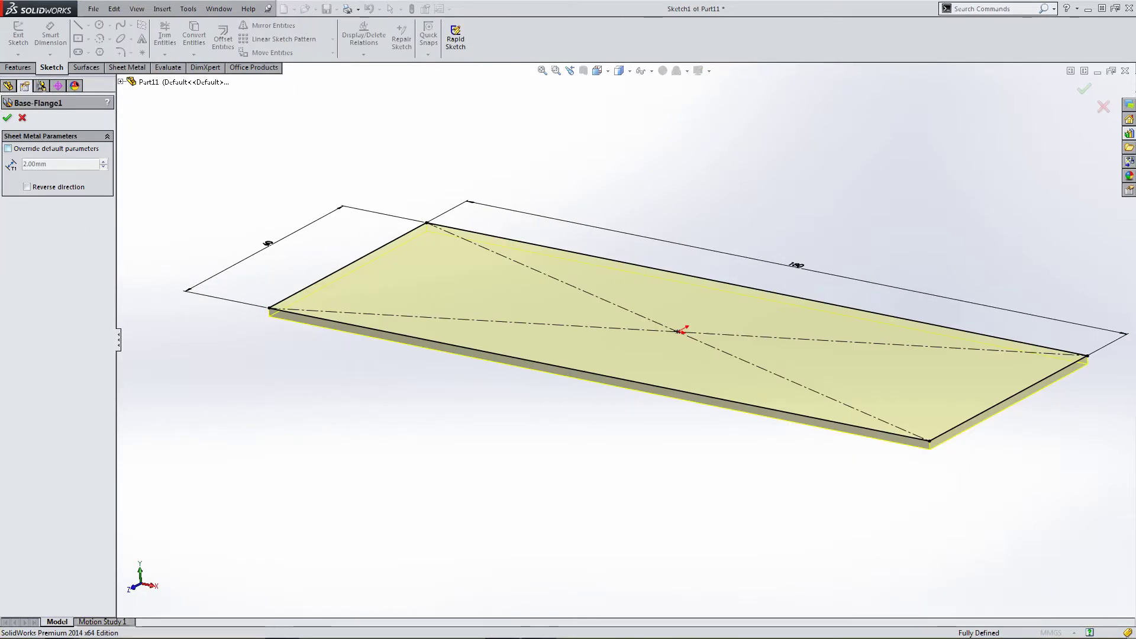
{"action": "left_click", "coordinate": [22, 117]}
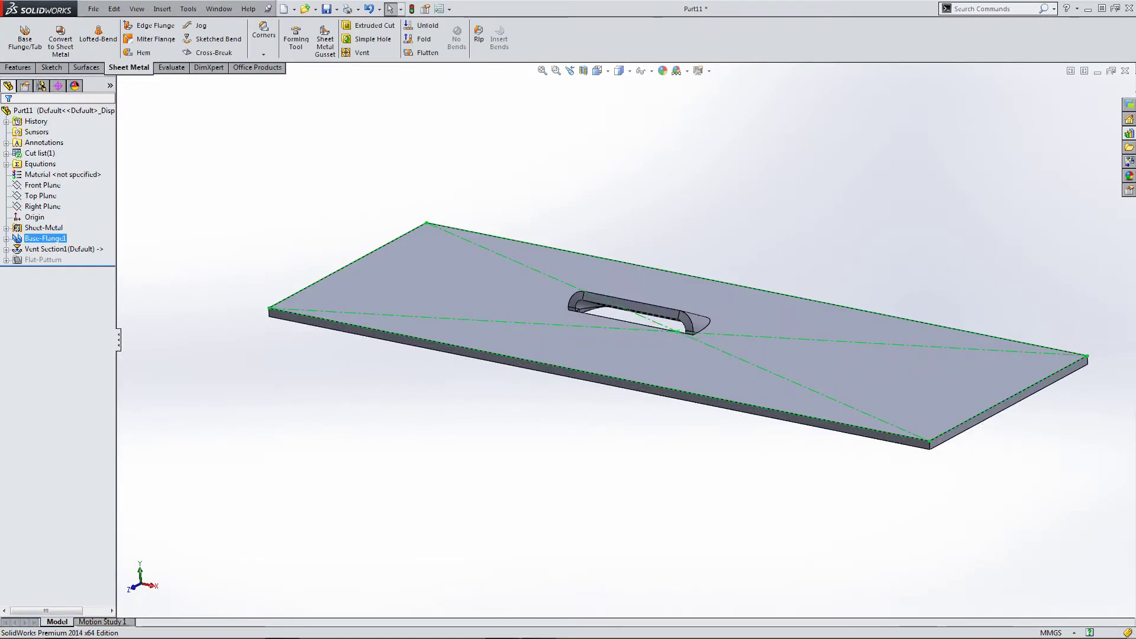
- Edit the Sheet-Metal feature and set the sheet thickness to 1 mm
{"action": "left_click", "coordinate": [44, 228]}
{"action": "right_click", "coordinate": [35, 227]}
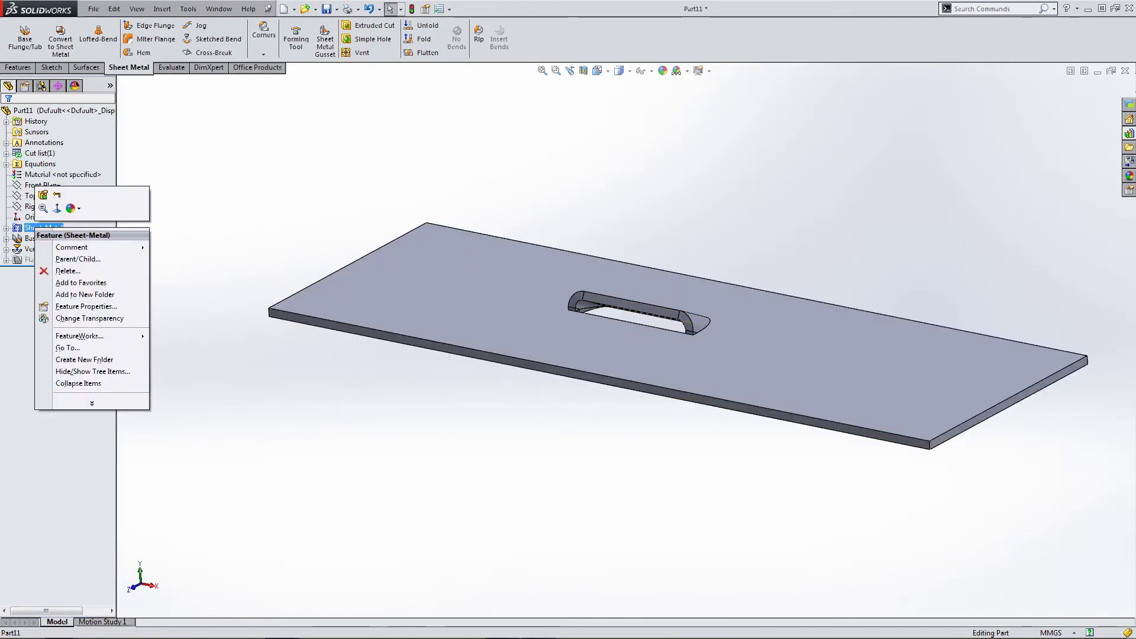
{"action": "left_click", "coordinate": [41, 195]}
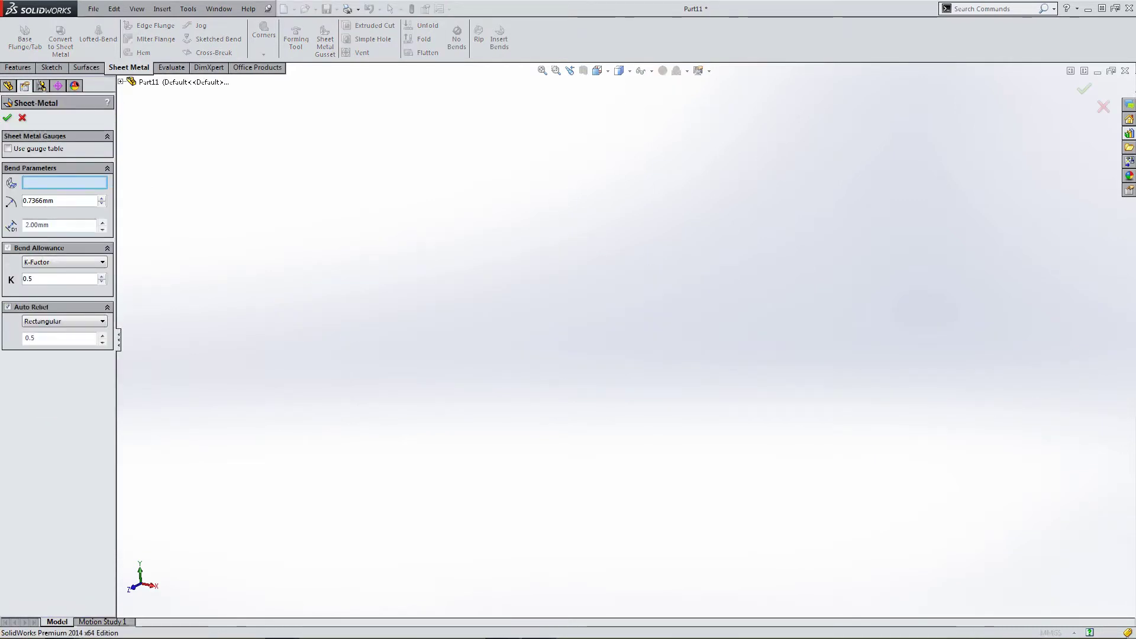
{"action": "type", "text": "1"}
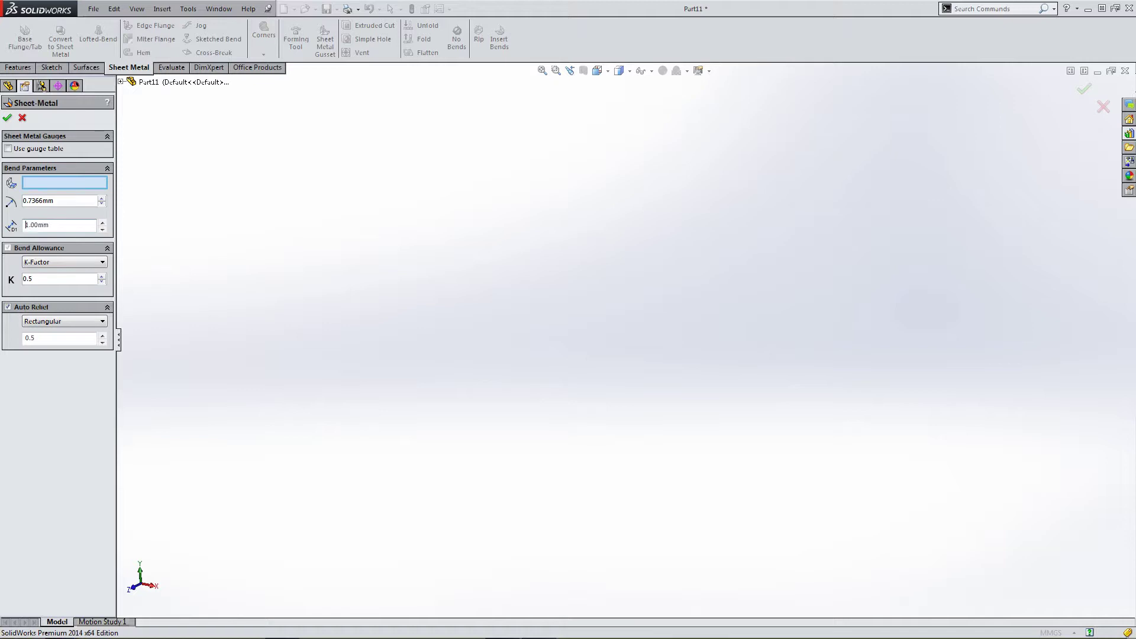
{"action": "key", "text": "Return"}
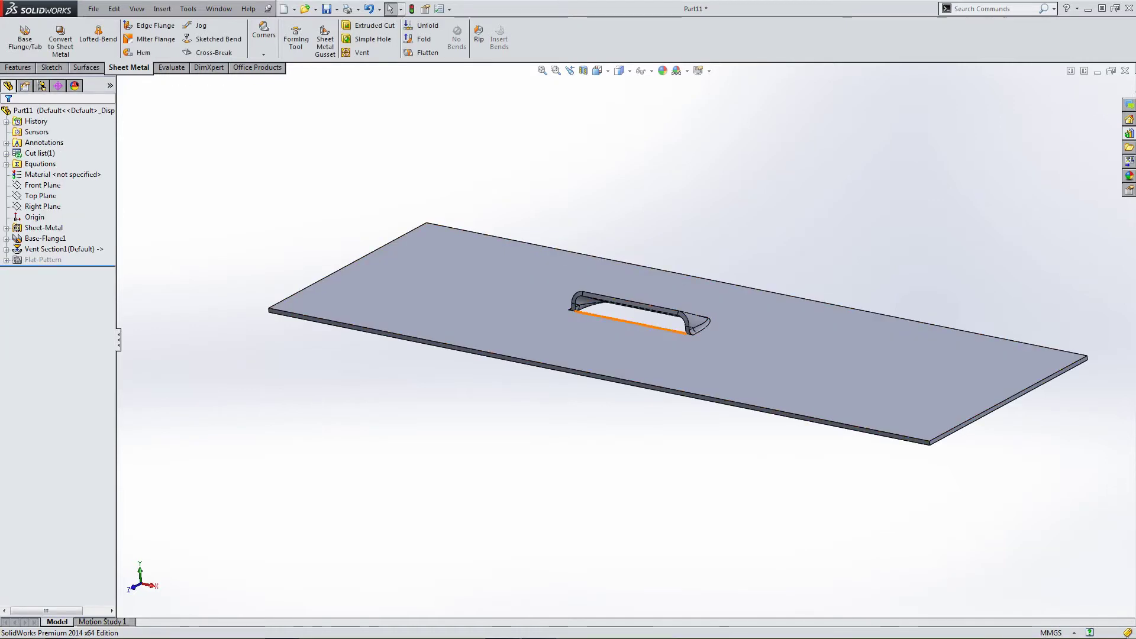
- Inspect the vent's edges and formed shape up close, then restore an isometric view fitted to the whole plate
{"action": "middle_click_drag", "start_coordinate": [651, 295], "coordinate": [642, 349]}
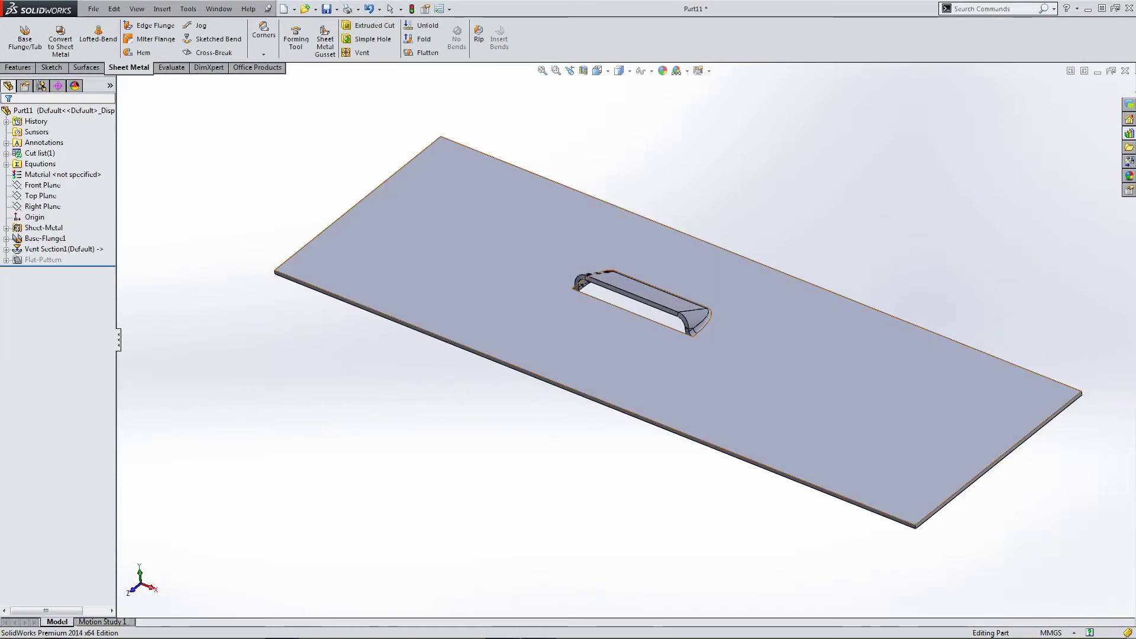
{"action": "scroll", "coordinate": [689, 334], "scroll_direction": "down", "scroll_amount": 5}
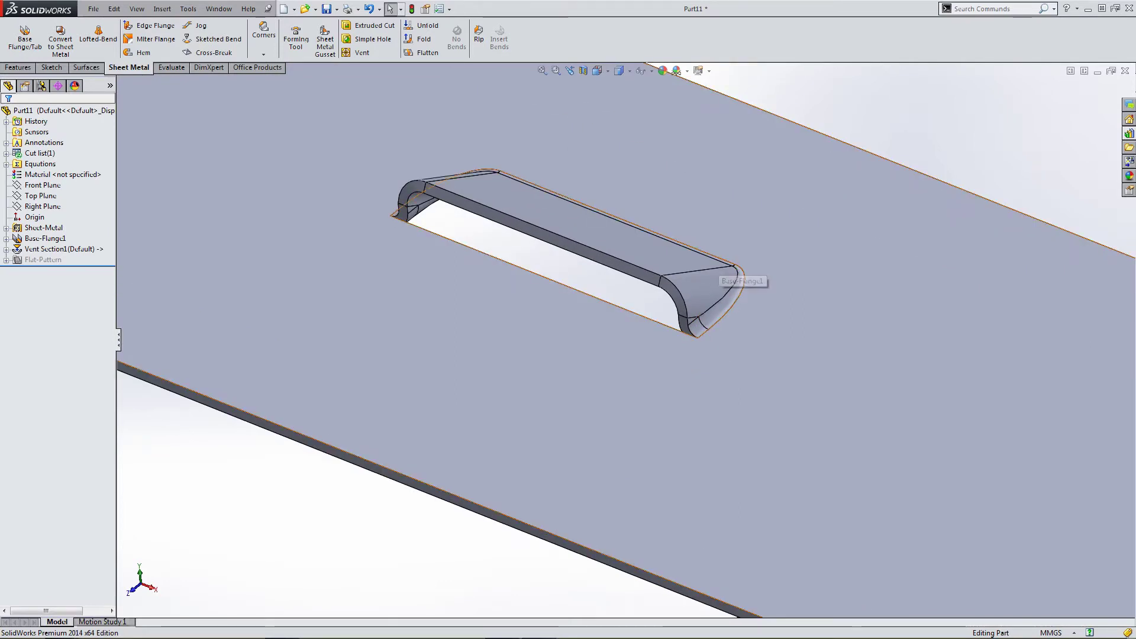
{"action": "scroll", "coordinate": [696, 374], "scroll_direction": "up", "scroll_amount": 3}
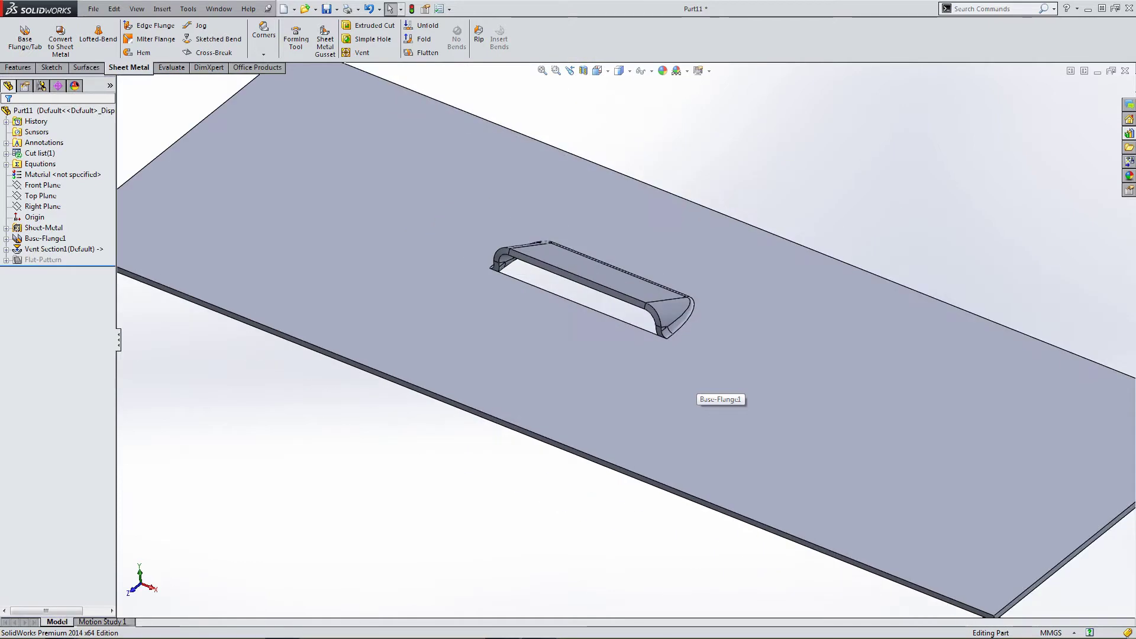
{"action": "middle_click_drag", "start_coordinate": [696, 373], "coordinate": [532, 414]}
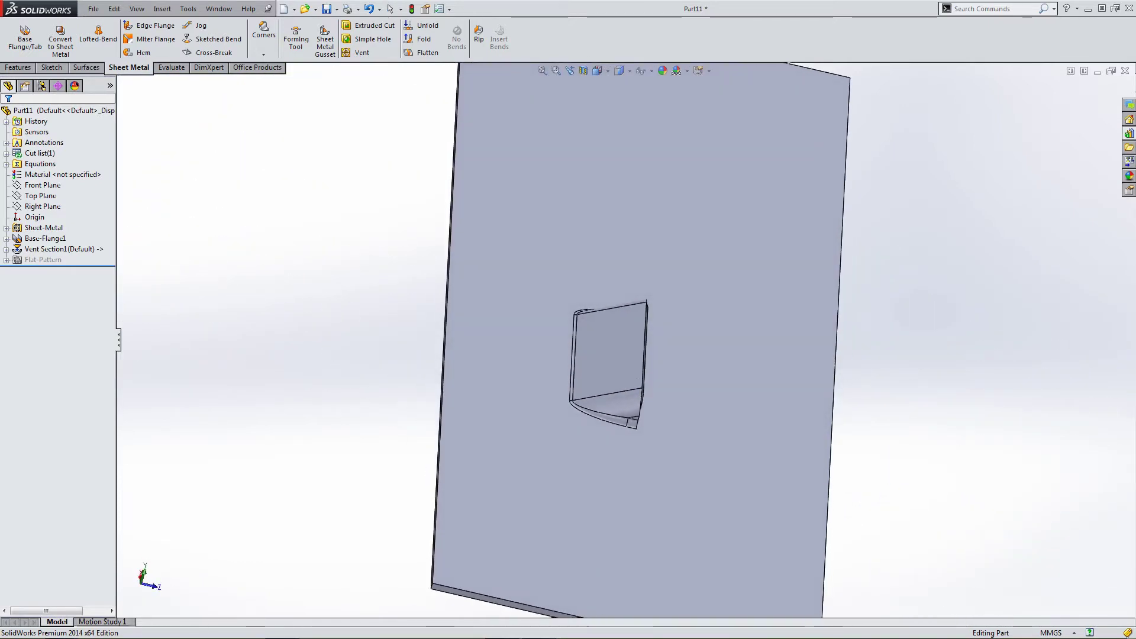
{"action": "key", "text": "ctrl+7"}
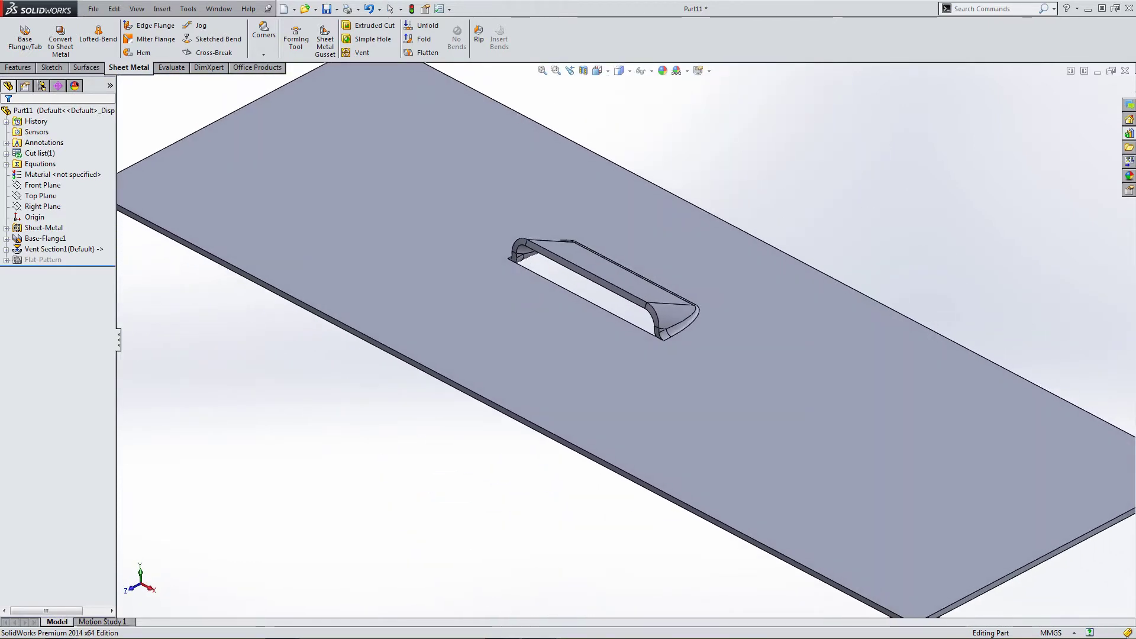
{"action": "key", "text": "f"}
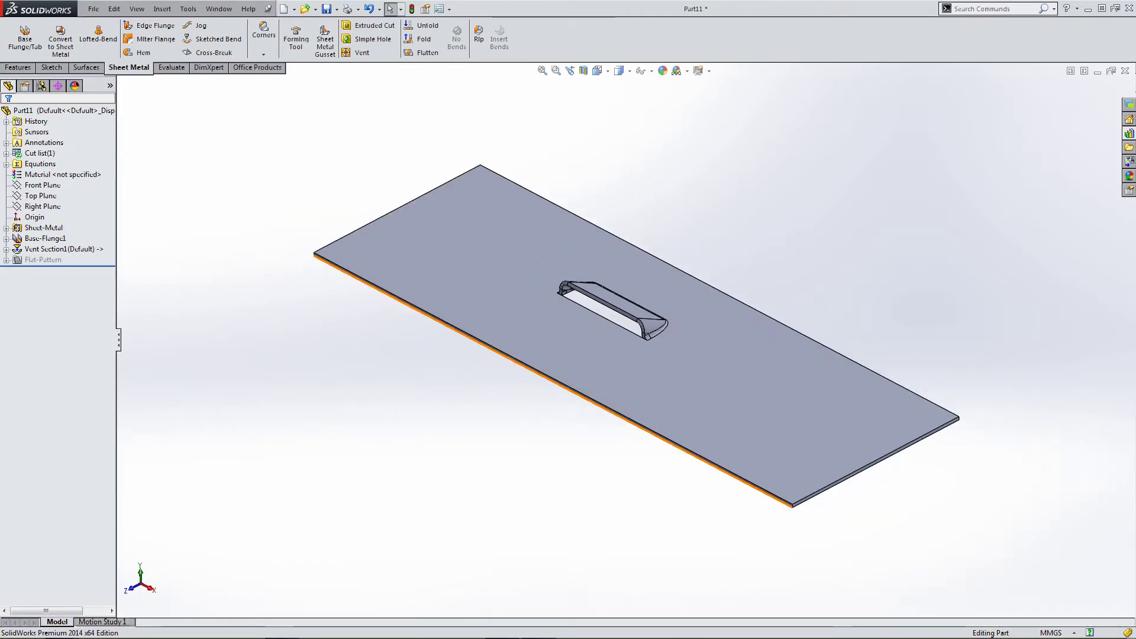
- Set the plate to the Top view and open the vent feature's under-defined position sketch for editing
{"action": "left_click", "coordinate": [63, 248]}
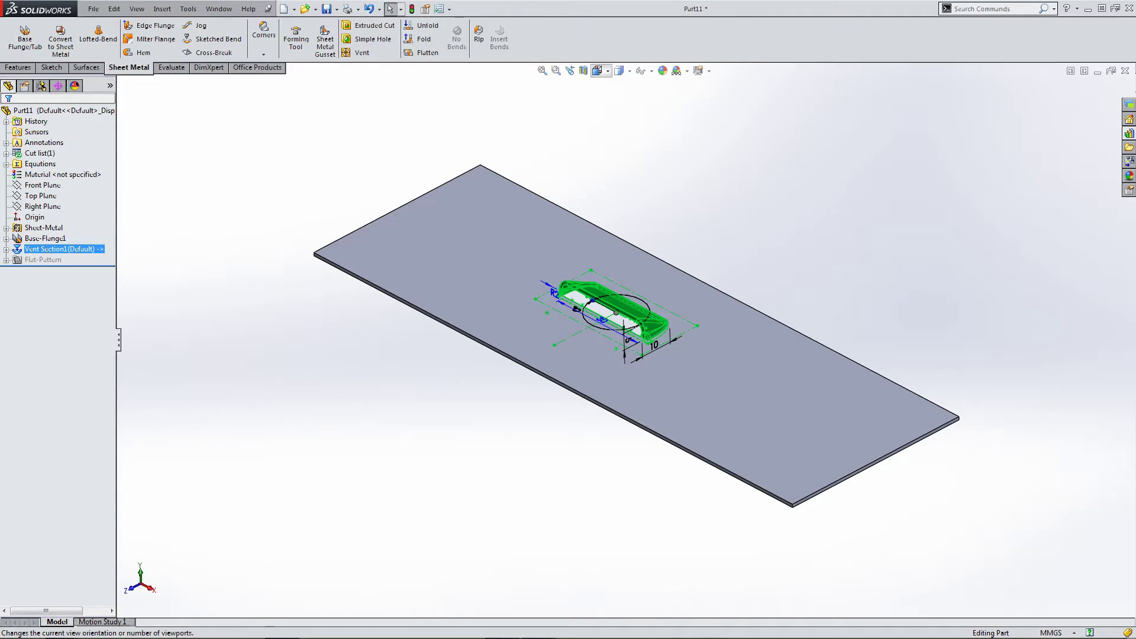
{"action": "left_click", "coordinate": [597, 70]}
{"action": "left_click", "coordinate": [613, 100]}
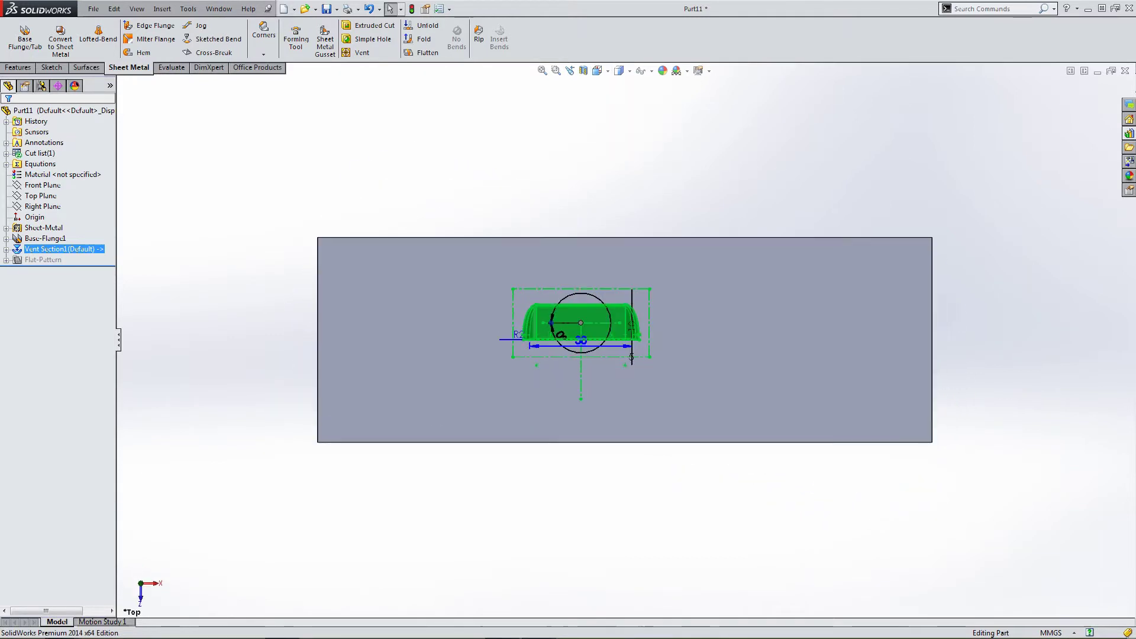
{"action": "key", "text": "Escape"}
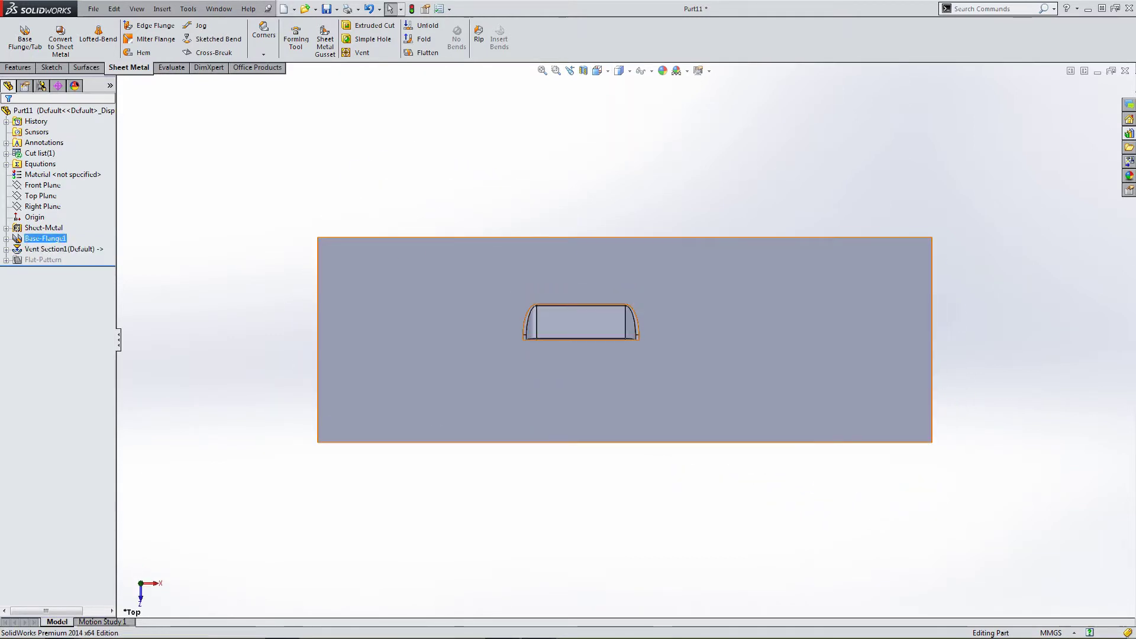
{"action": "left_click", "coordinate": [5, 249]}
{"action": "left_click", "coordinate": [42, 259]}
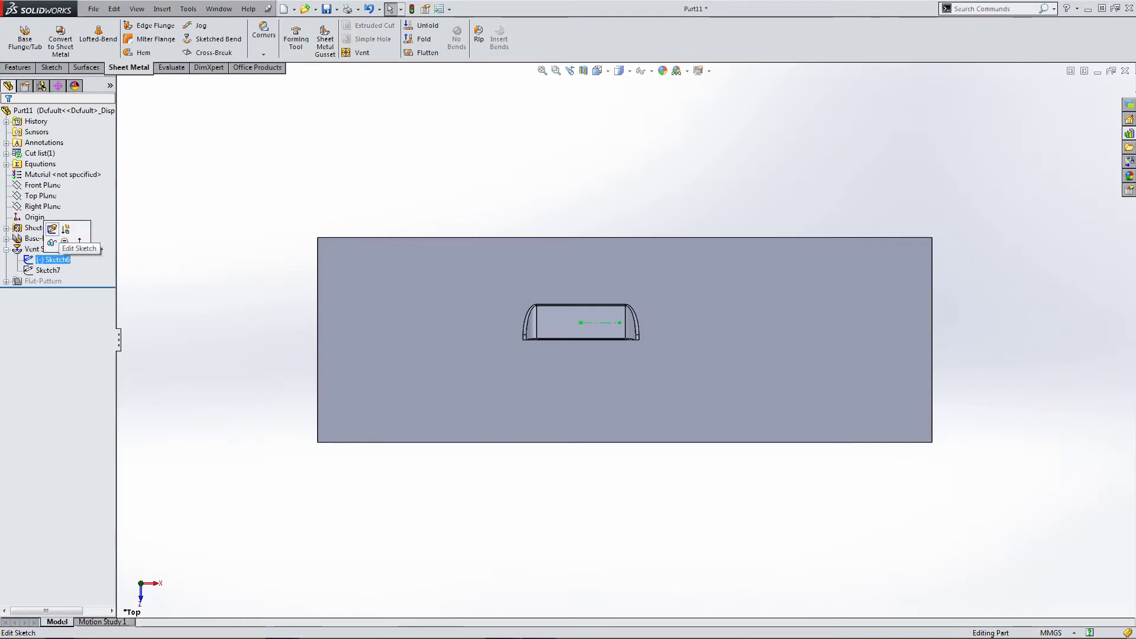
{"action": "left_click", "coordinate": [52, 228]}
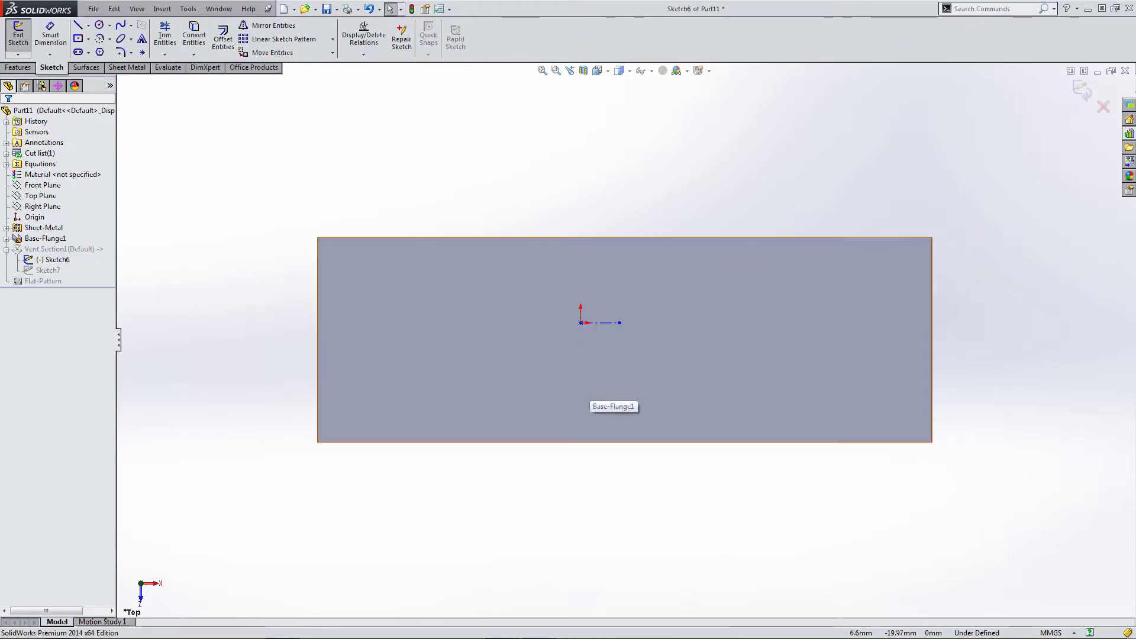
- Detach the insertion point from the construction line's left end and move the horizontal line down below the sketch origin
{"action": "scroll", "coordinate": [620, 338], "scroll_direction": "up", "scroll_amount": 1}
{"action": "scroll", "coordinate": [603, 409], "scroll_direction": "down", "scroll_amount": 2}
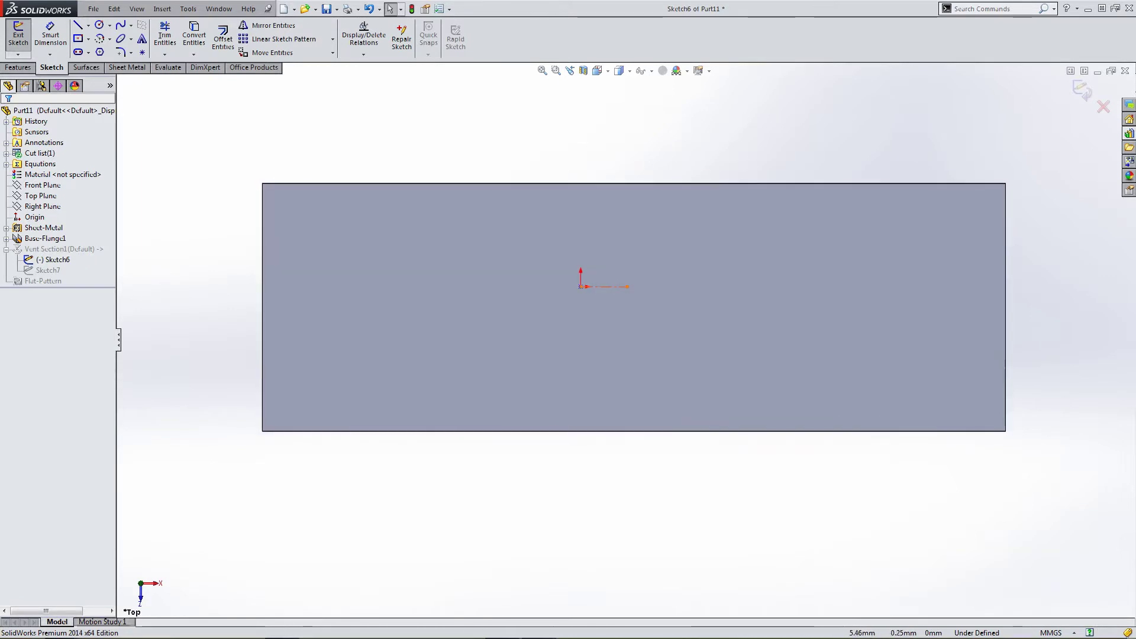
{"action": "left_click", "coordinate": [603, 287]}
{"action": "key", "text": "Escape"}
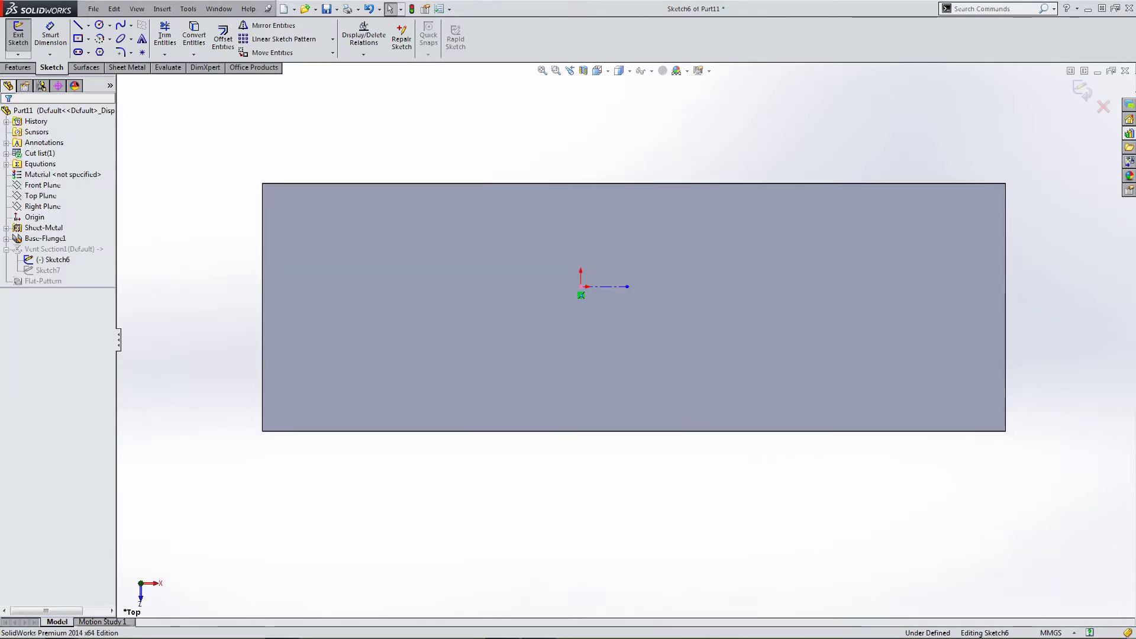
{"action": "left_click_drag", "start_coordinate": [581, 287], "coordinate": [576, 330]}
{"action": "left_click", "coordinate": [521, 348]}
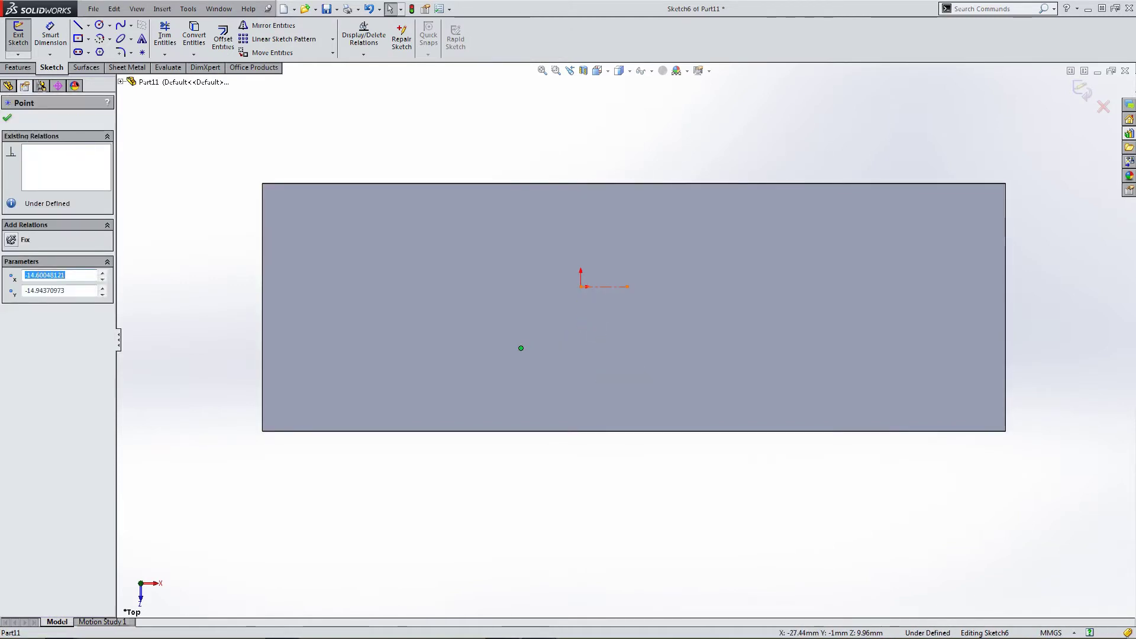
{"action": "left_click_drag", "start_coordinate": [604, 287], "coordinate": [603, 358]}
{"action": "left_click", "coordinate": [548, 368]}
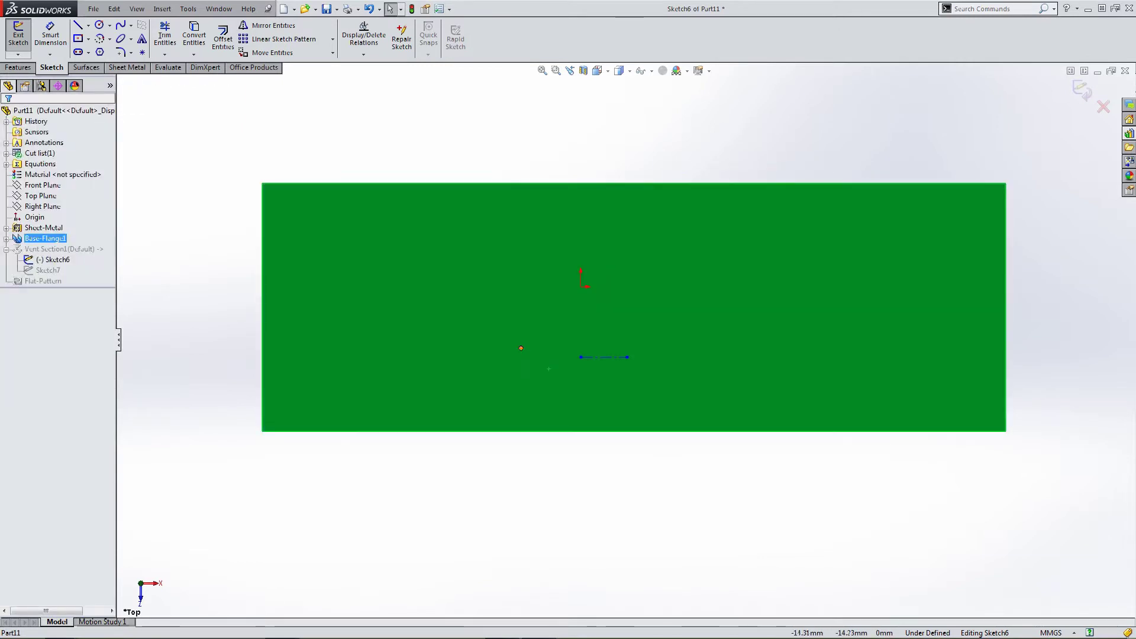
- Reattach the loose insertion point to the left endpoint of the construction line
{"action": "mouse_move", "coordinate": [520, 348]}
{"action": "left_mouse_down"}
{"action": "mouse_move", "coordinate": [601, 357]}
{"action": "mouse_move", "coordinate": [573, 352]}
{"action": "left_mouse_up"}
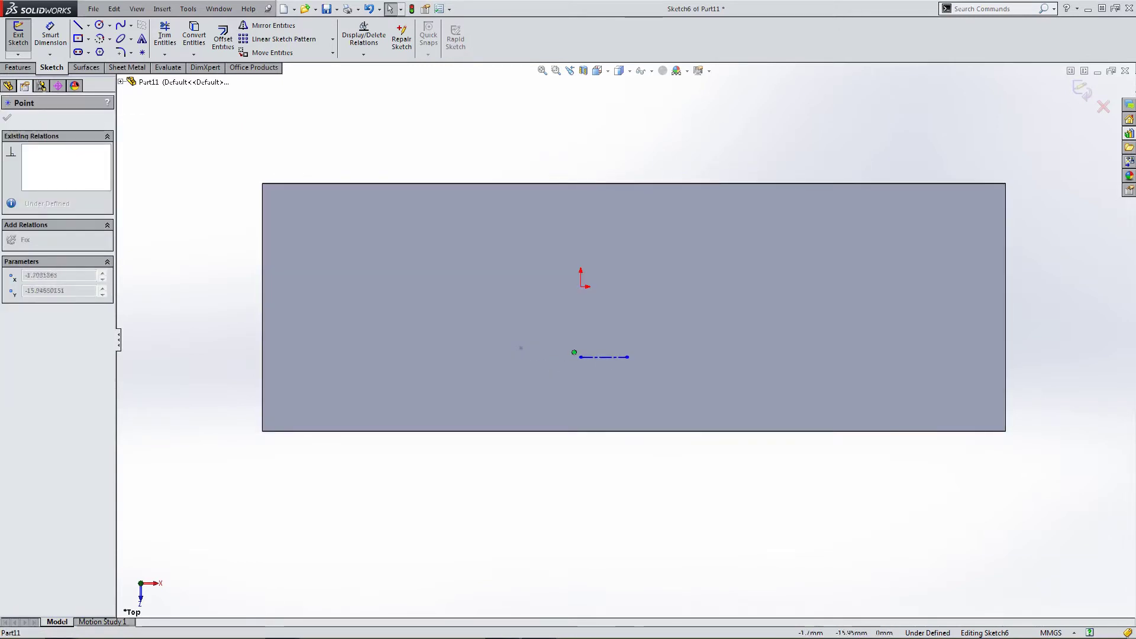
{"action": "left_click", "coordinate": [580, 357]}
{"action": "key", "text": "Escape"}
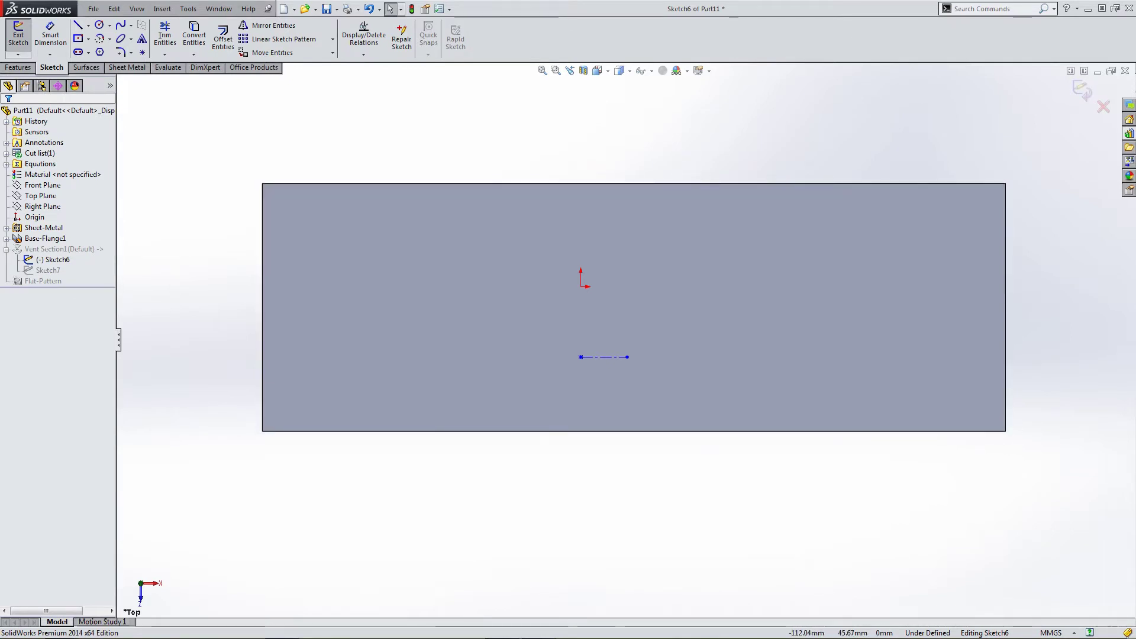
- Highlight the part origin to locate it relative to the vent's position sketch
{"action": "key", "text": "F8"}
{"action": "key", "text": "F8"}
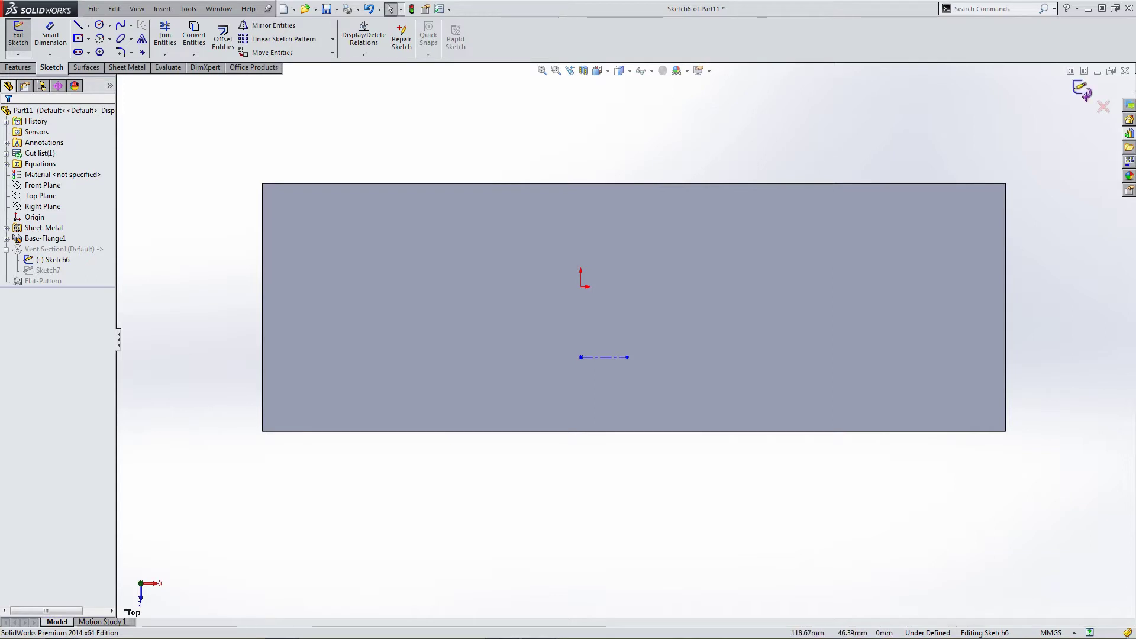
{"action": "left_click", "coordinate": [35, 218]}
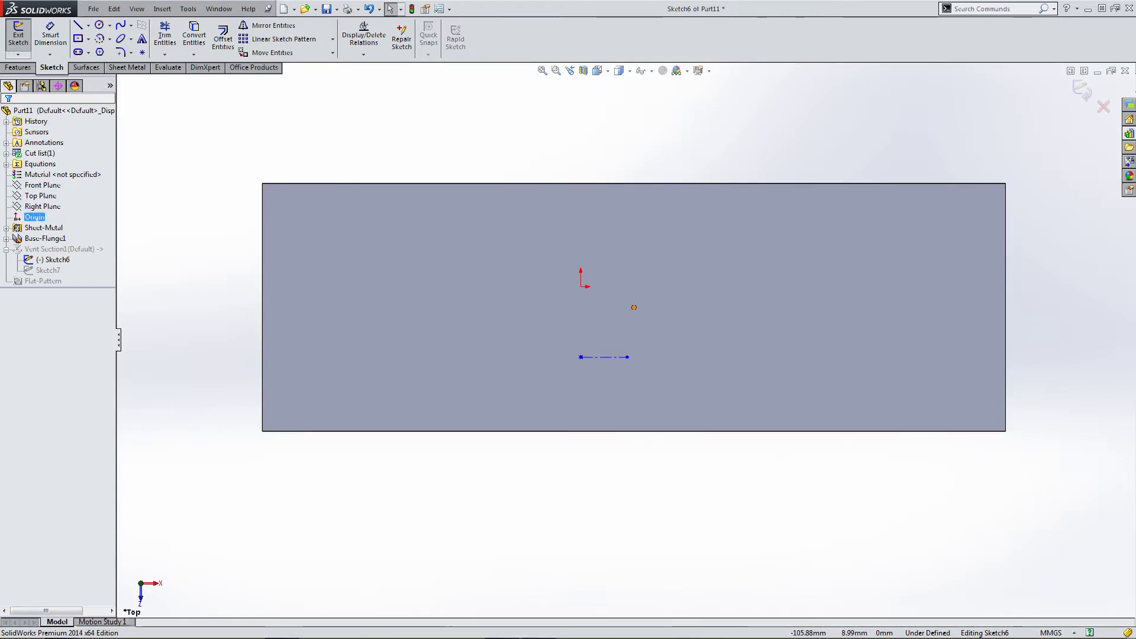
{"action": "left_click", "coordinate": [35, 217]}
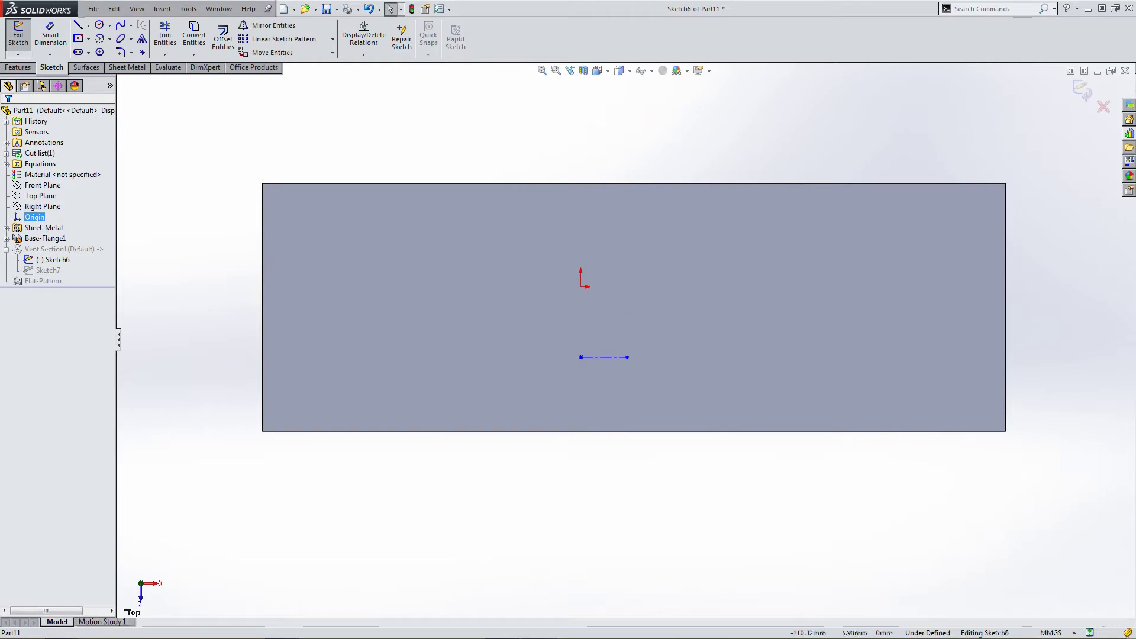
- Shift both ends of the horizontal construction line to the left, below and left of the sketch origin
{"action": "left_click_drag", "start_coordinate": [581, 356], "coordinate": [506, 358]}
{"action": "left_click_drag", "start_coordinate": [626, 357], "coordinate": [563, 359]}
{"action": "key", "text": "Escape"}
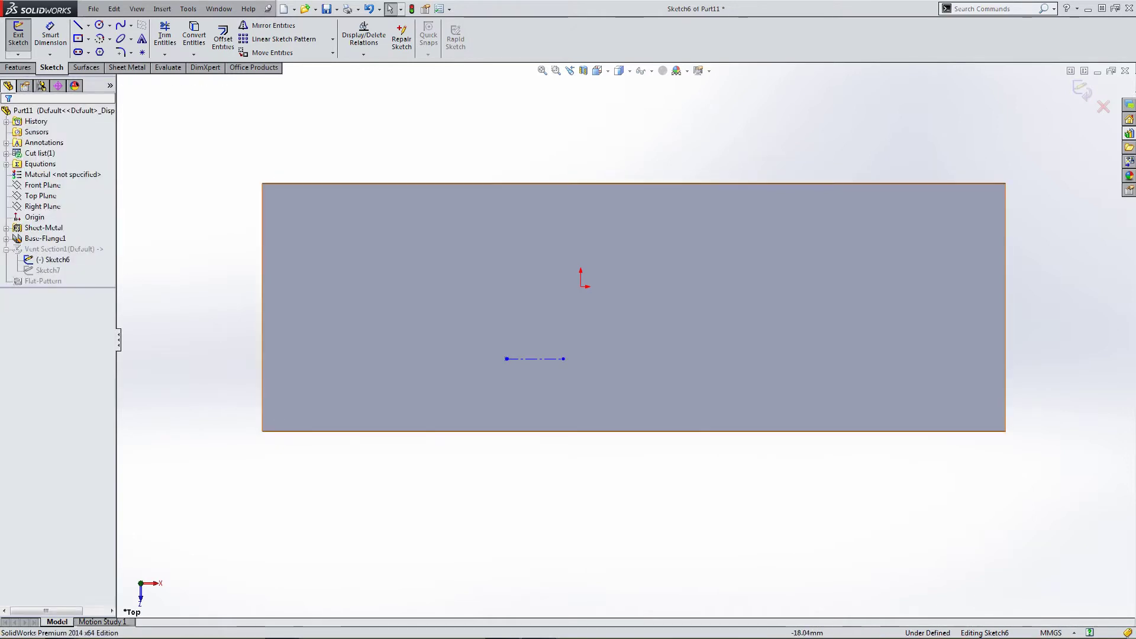
{"action": "left_click", "coordinate": [521, 383]}
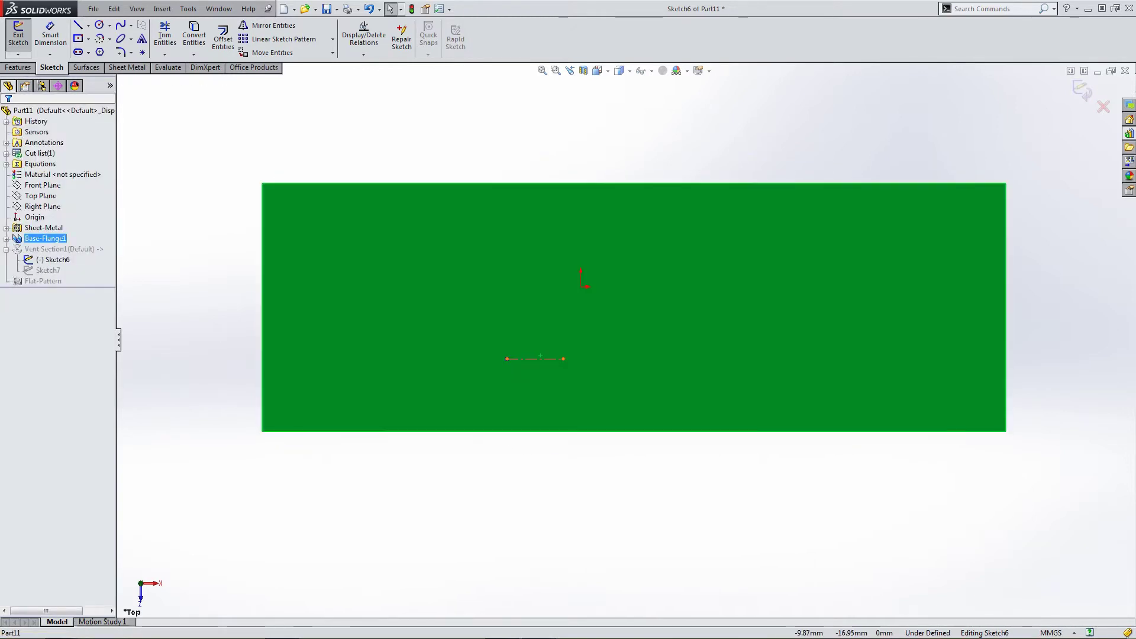
{"action": "left_click", "coordinate": [534, 358]}
{"action": "left_click", "coordinate": [535, 368]}
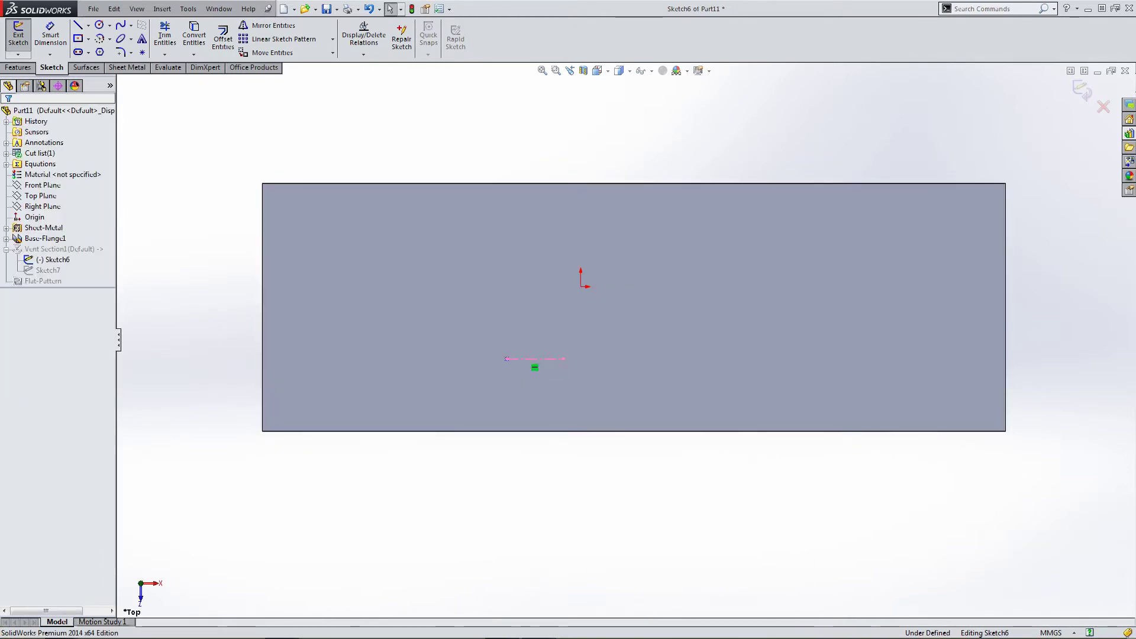
- Swing the construction line's right end upward to tilt it about 35°, and exit the position sketch
{"action": "left_click", "coordinate": [563, 358]}
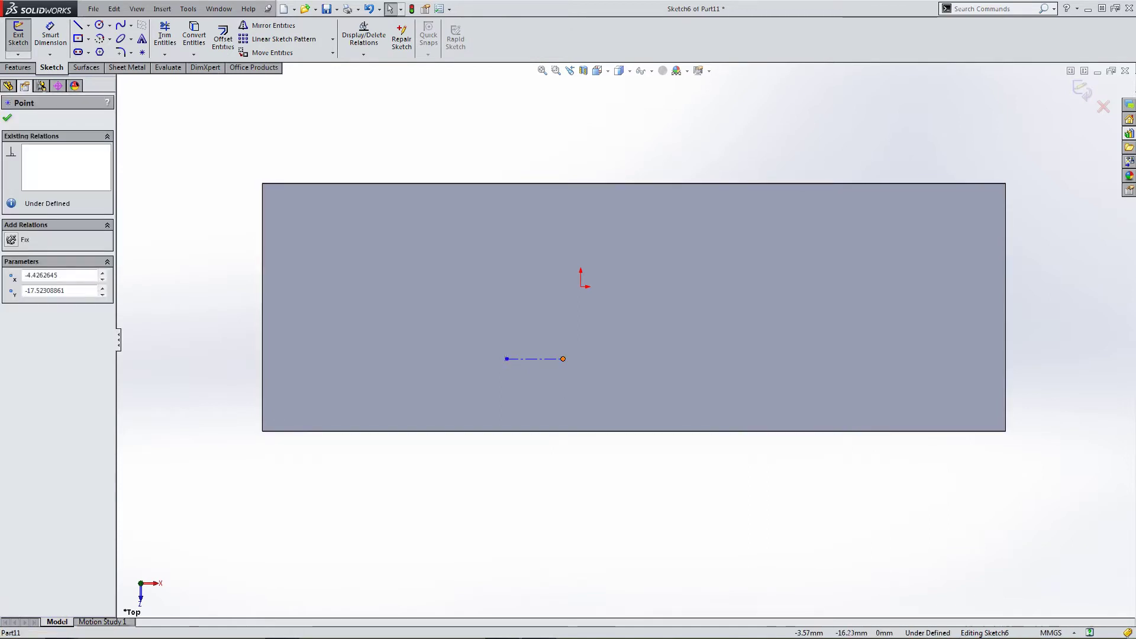
{"action": "left_click_drag", "start_coordinate": [563, 358], "coordinate": [558, 322]}
{"action": "key", "text": "Escape"}
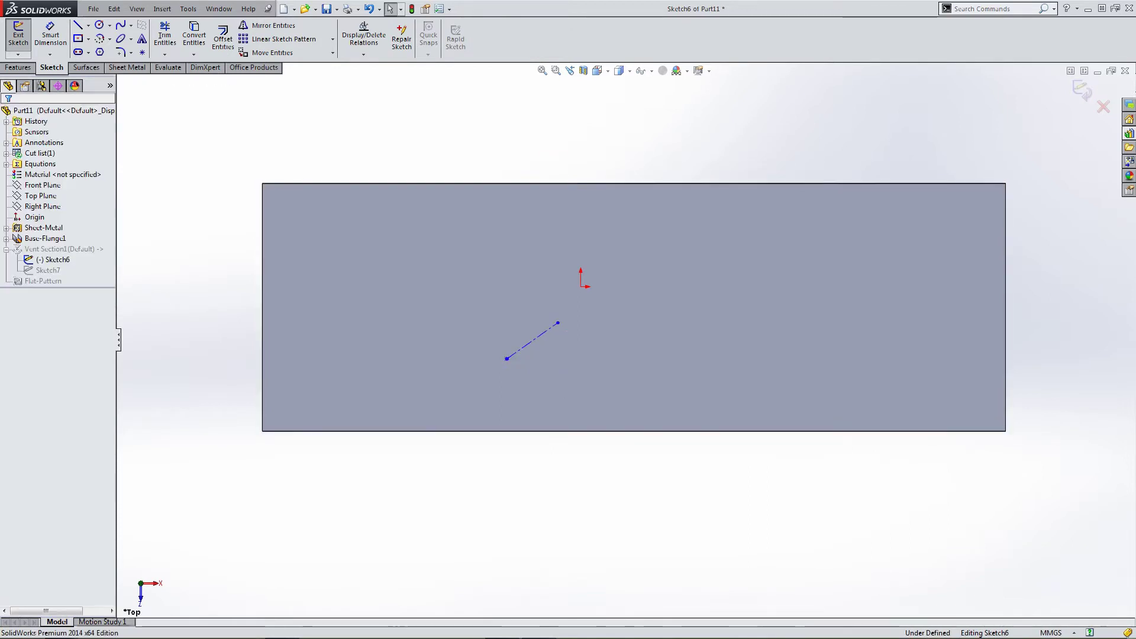
{"action": "left_click", "coordinate": [1081, 91]}
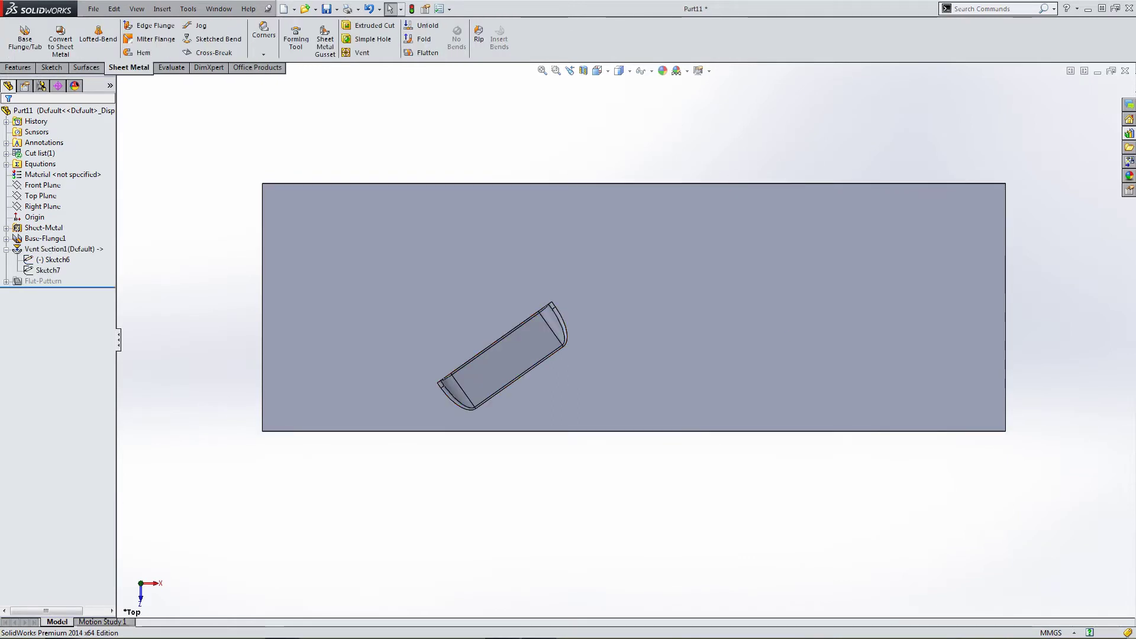
- Inspect the angled vent on the plate from an oblique view, then return to the Top view
{"action": "middle_click_drag", "start_coordinate": [633, 307], "coordinate": [769, 355]}
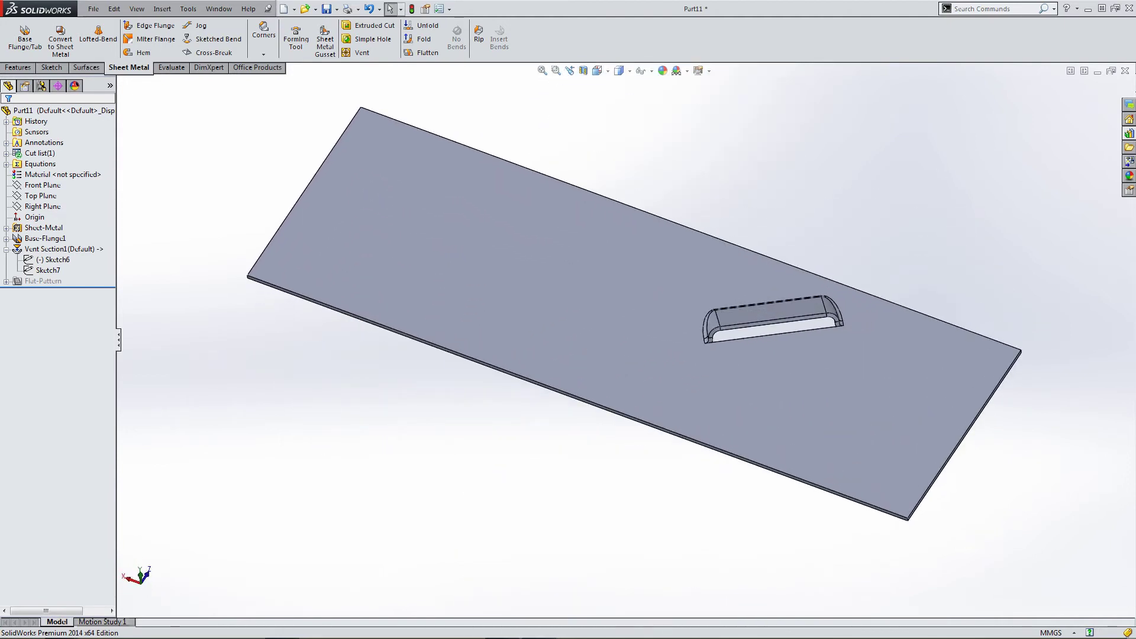
{"action": "left_click", "coordinate": [597, 70]}
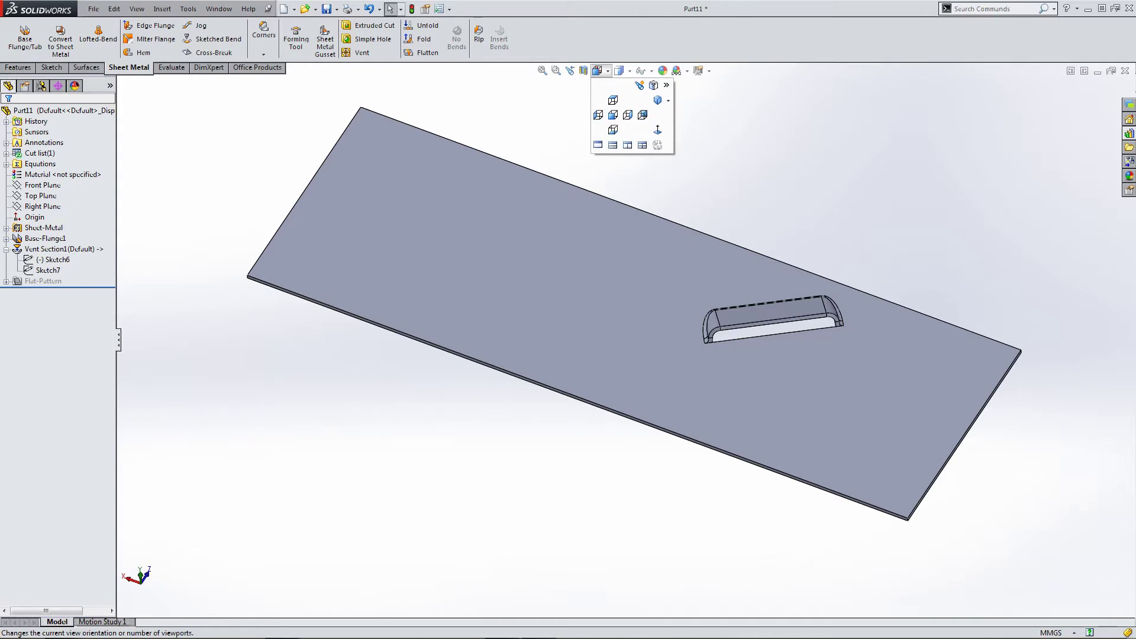
{"action": "left_click", "coordinate": [613, 100]}
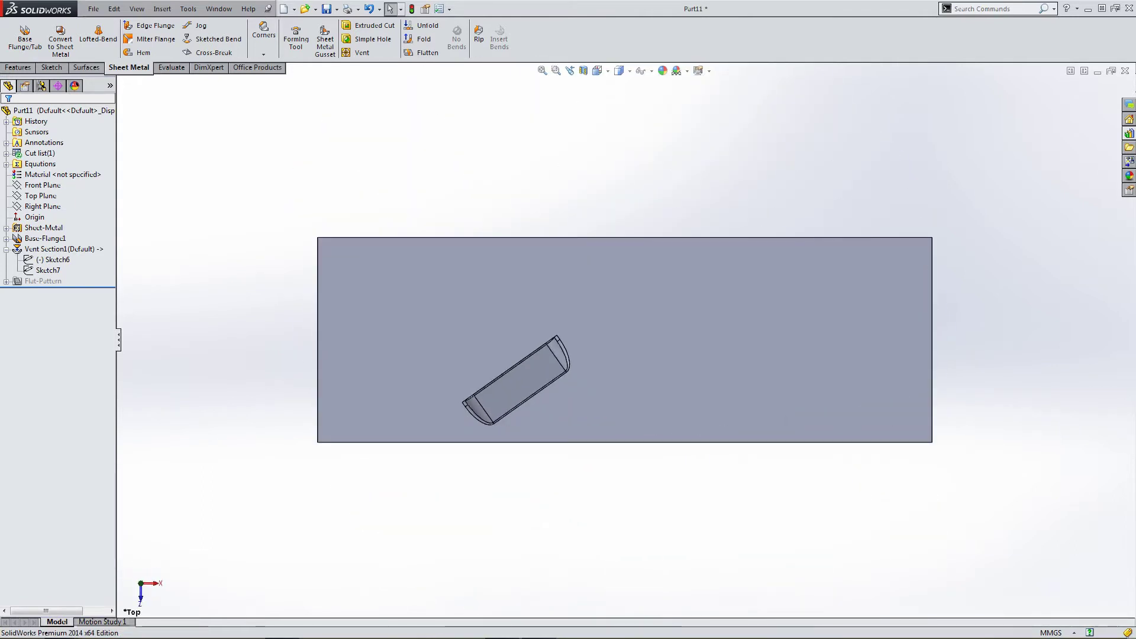
- Reopen the vent's position sketch and add a Horizontal relation to the tilted construction line
{"action": "left_click", "coordinate": [54, 259]}
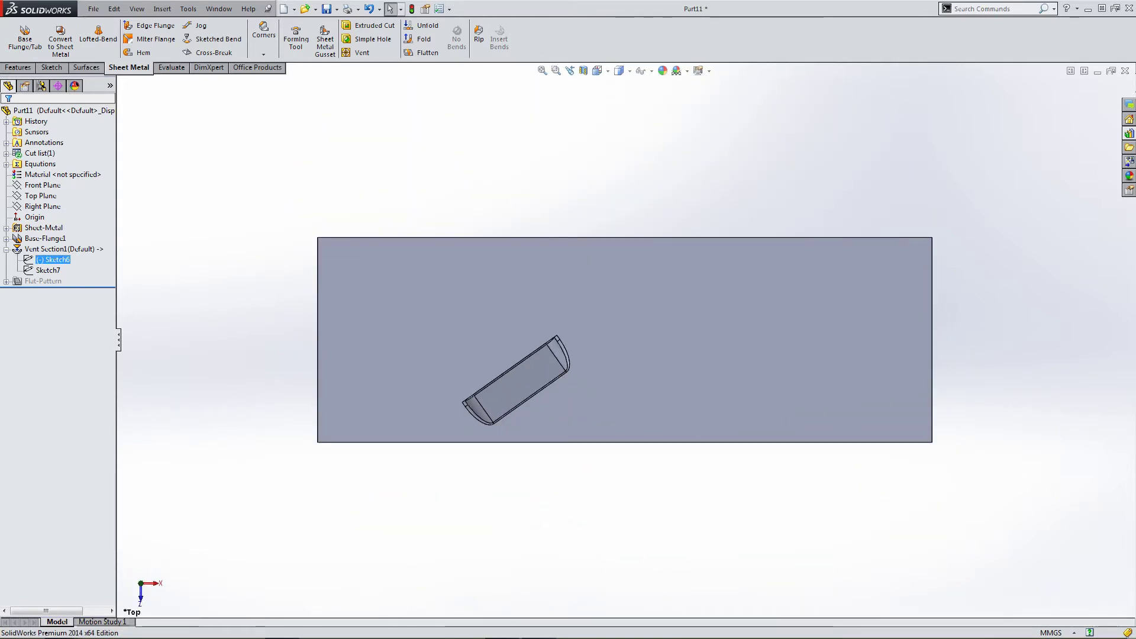
{"action": "right_click", "coordinate": [53, 259]}
{"action": "left_click", "coordinate": [64, 228]}
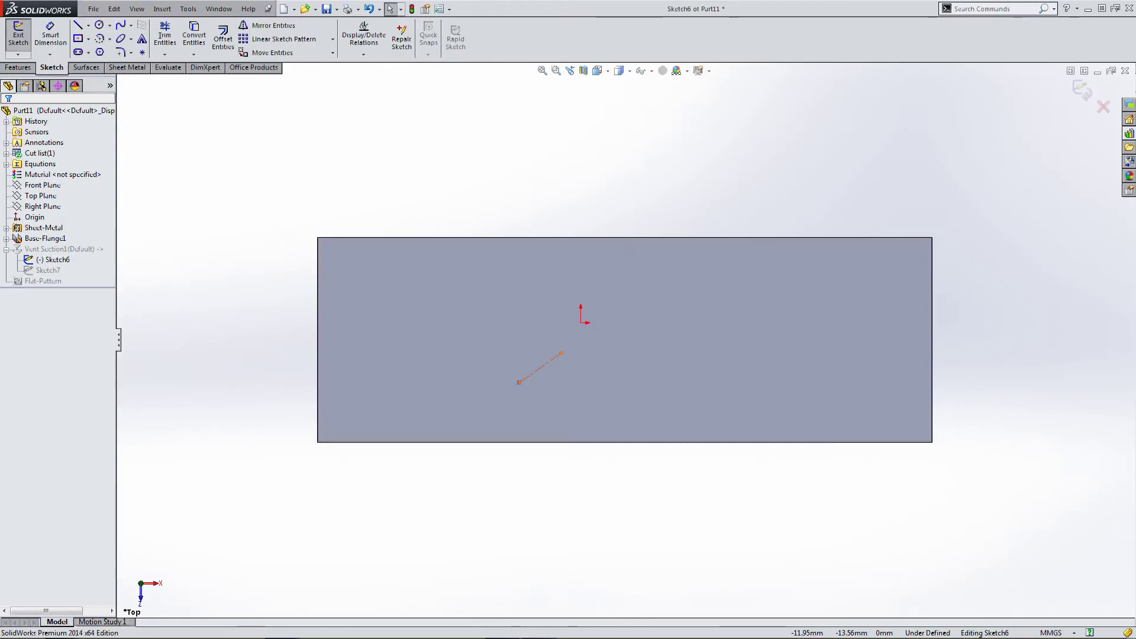
{"action": "left_click", "coordinate": [521, 381]}
{"action": "left_click", "coordinate": [572, 319]}
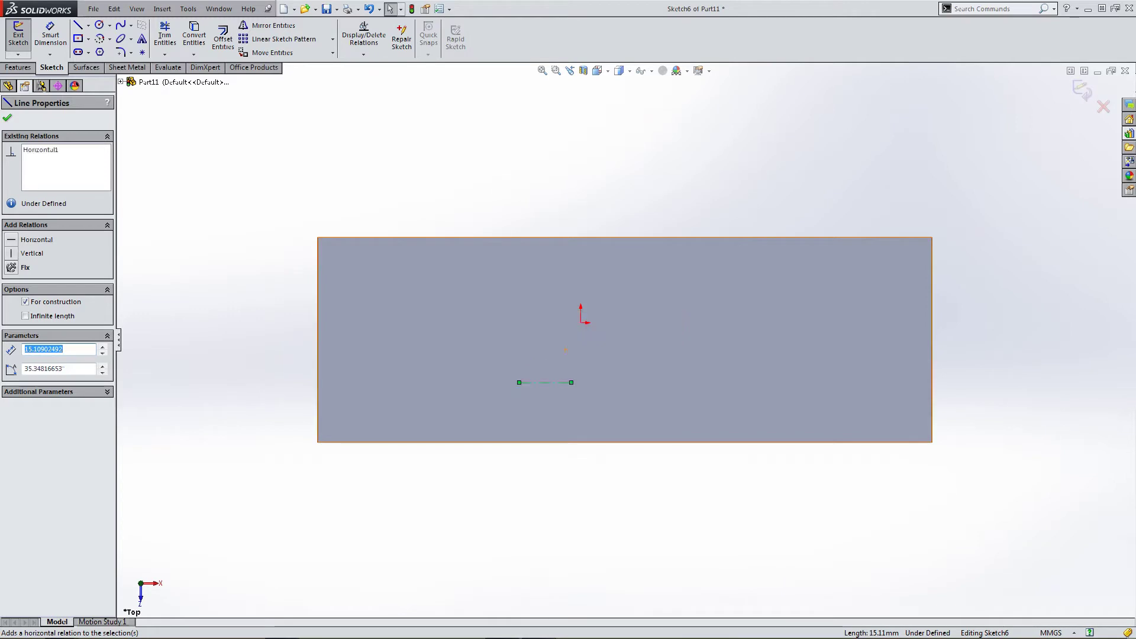
{"action": "key", "text": "Escape"}
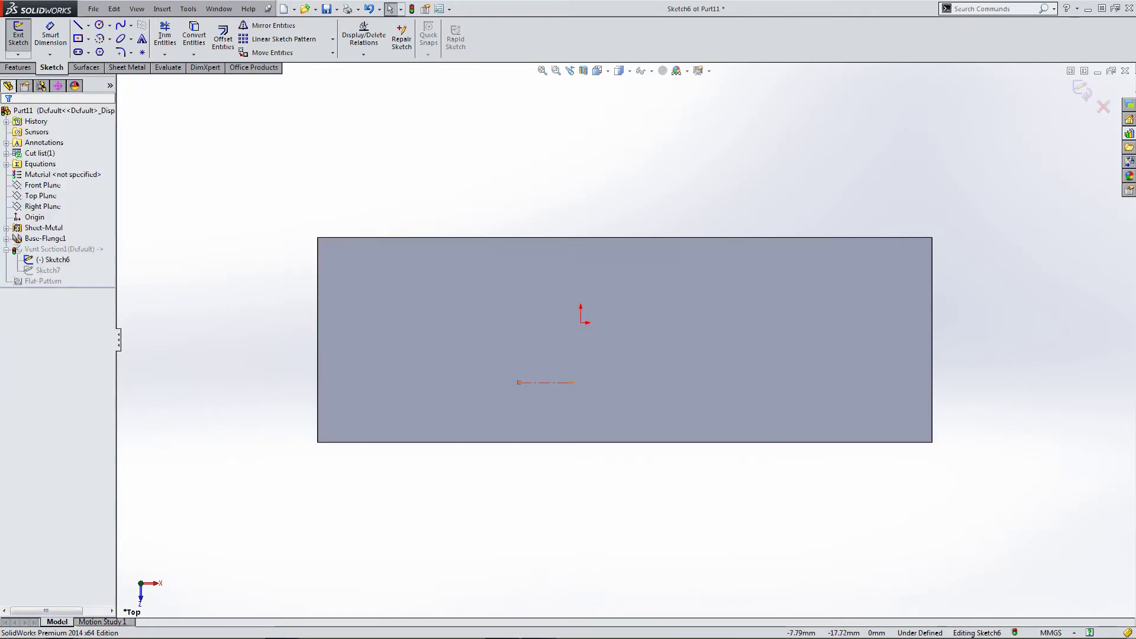
{"action": "left_click", "coordinate": [542, 382]}
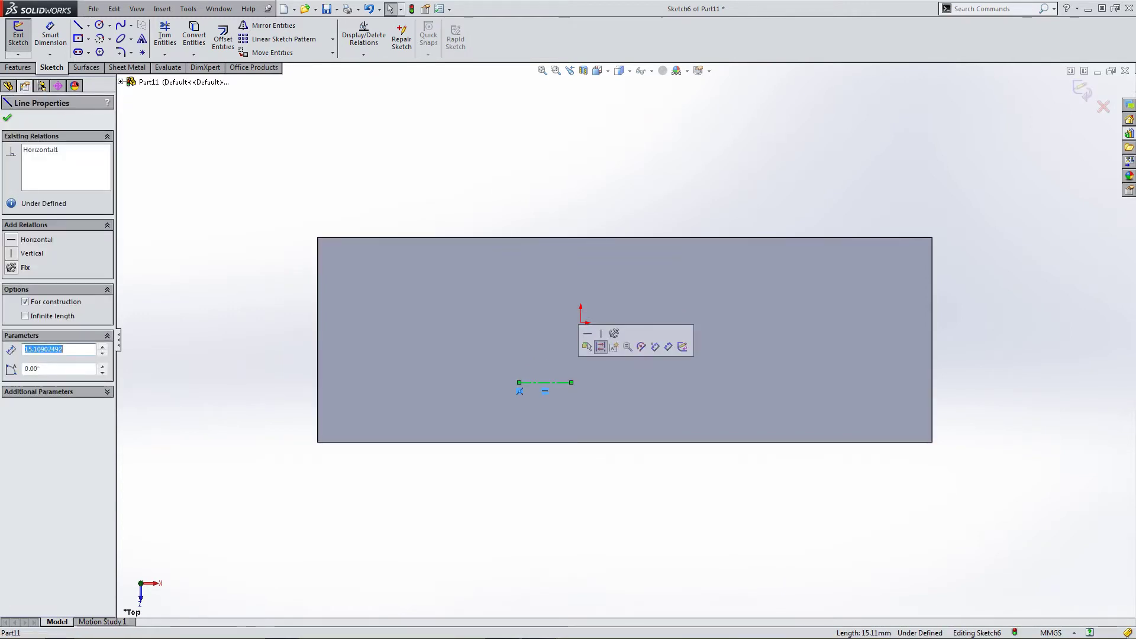
{"action": "key", "text": "Escape"}
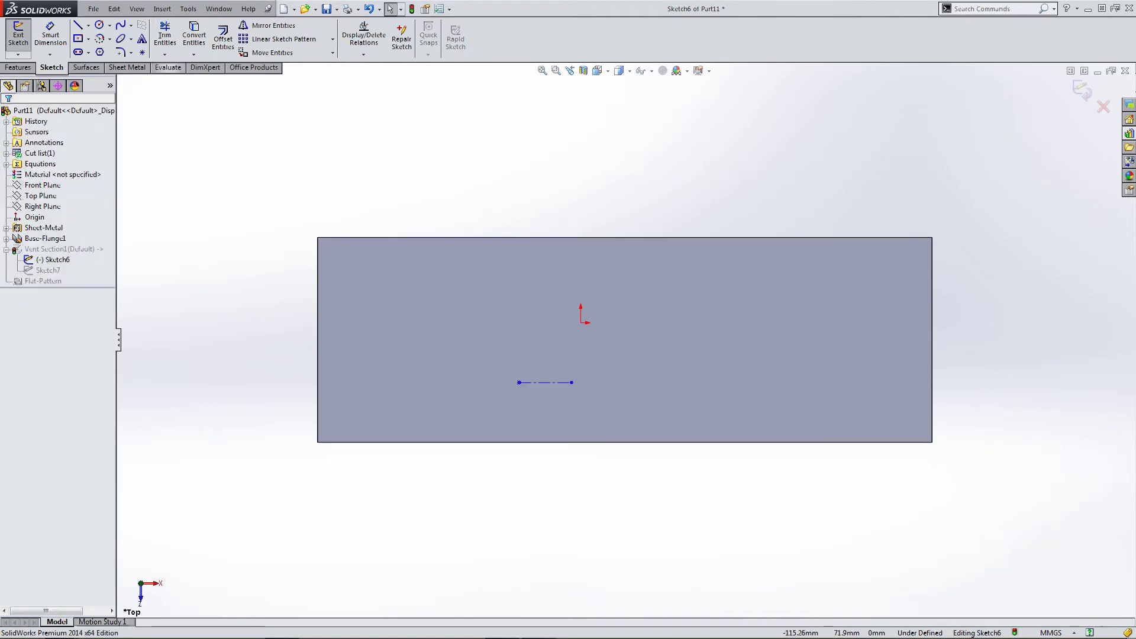
- Dimension the horizontal distance from the construction line's left endpoint to the part origin as 65 mm
{"action": "left_click", "coordinate": [50, 36]}
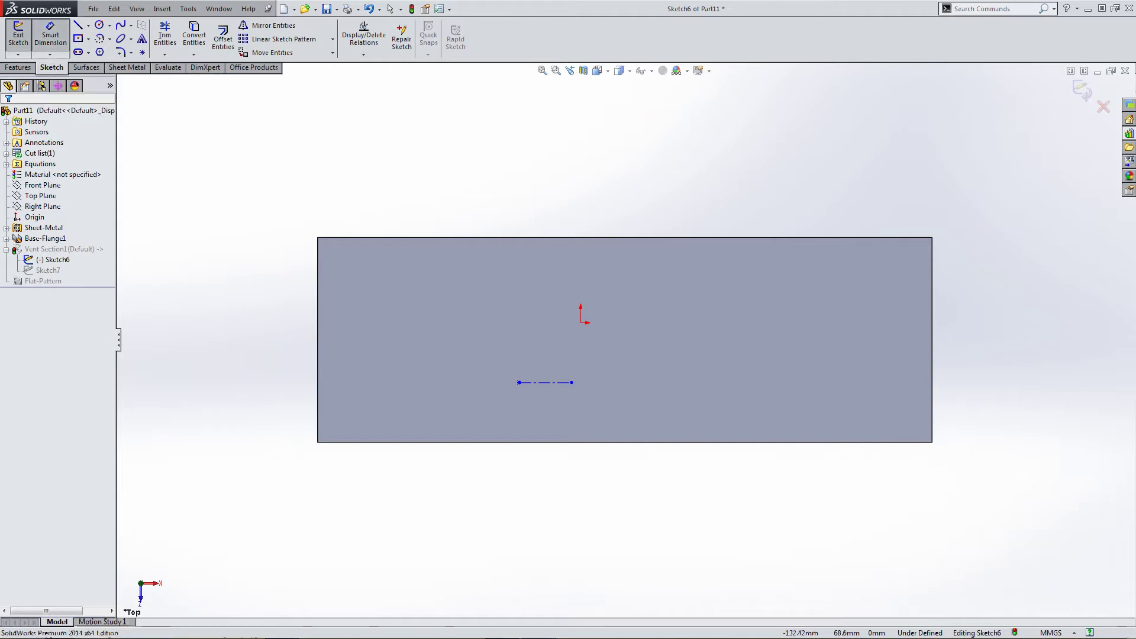
{"action": "left_click", "coordinate": [519, 382]}
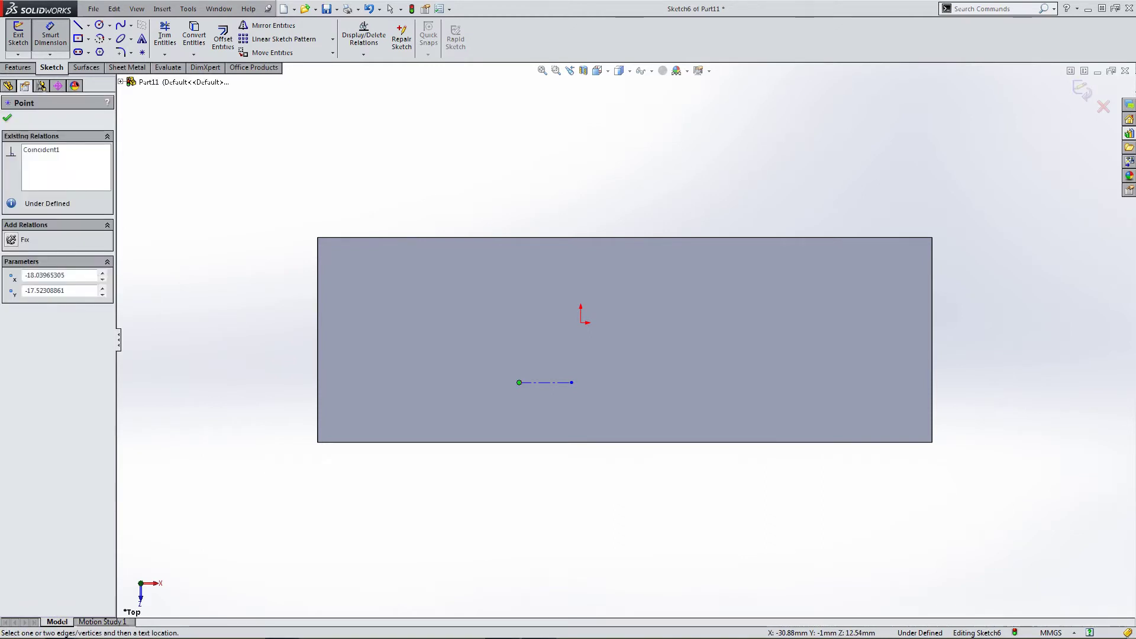
{"action": "left_click", "coordinate": [120, 81]}
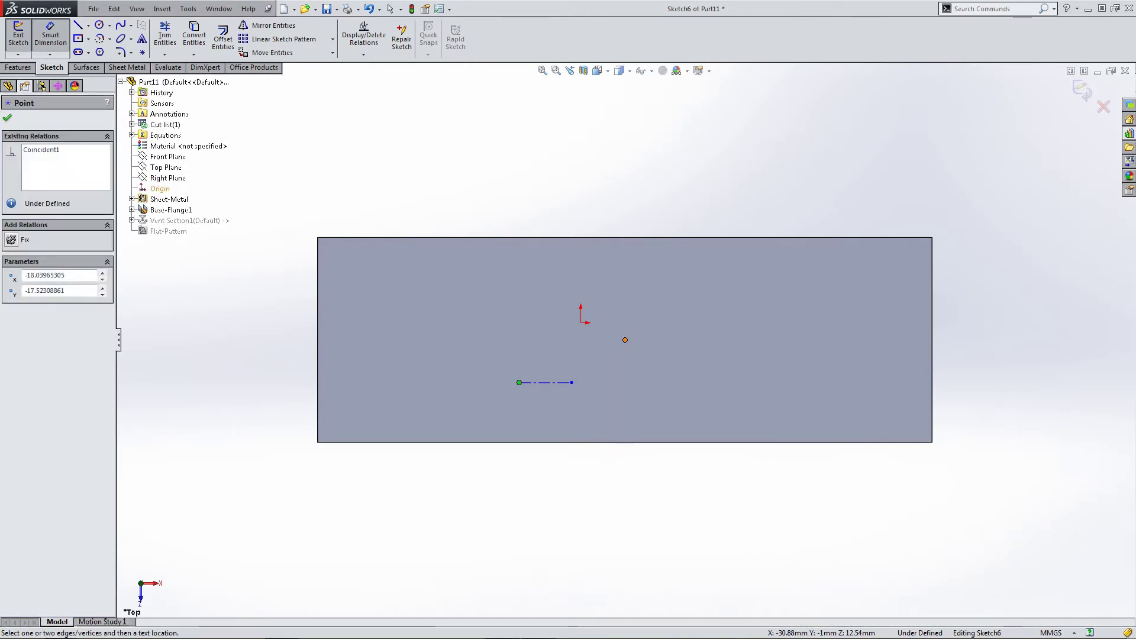
{"action": "left_click", "coordinate": [624, 340]}
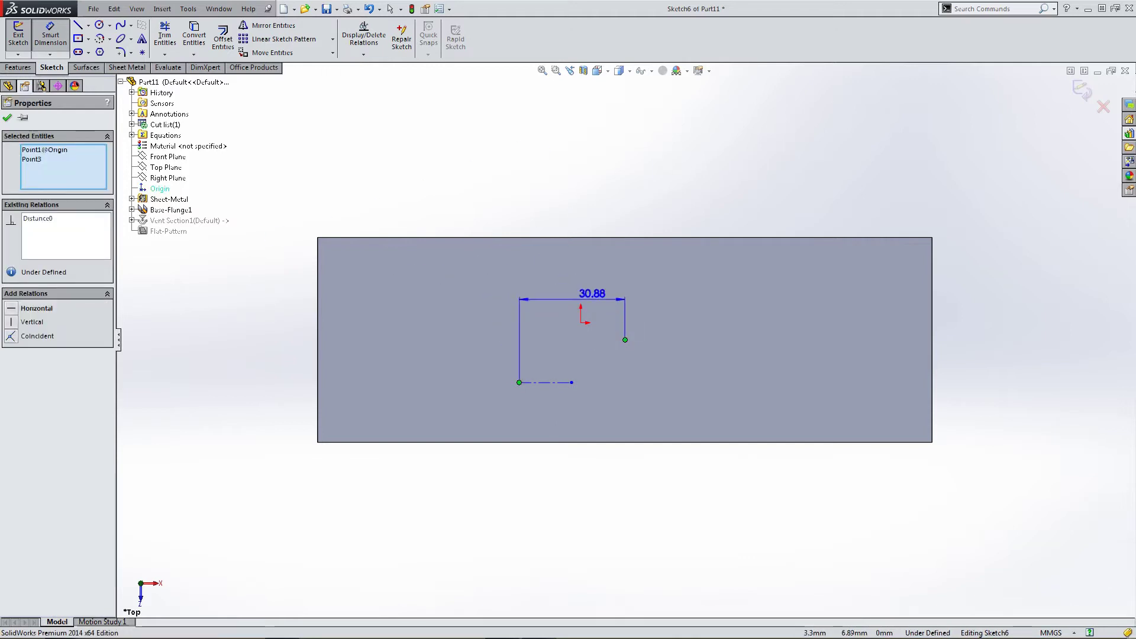
{"action": "left_click", "coordinate": [584, 277]}
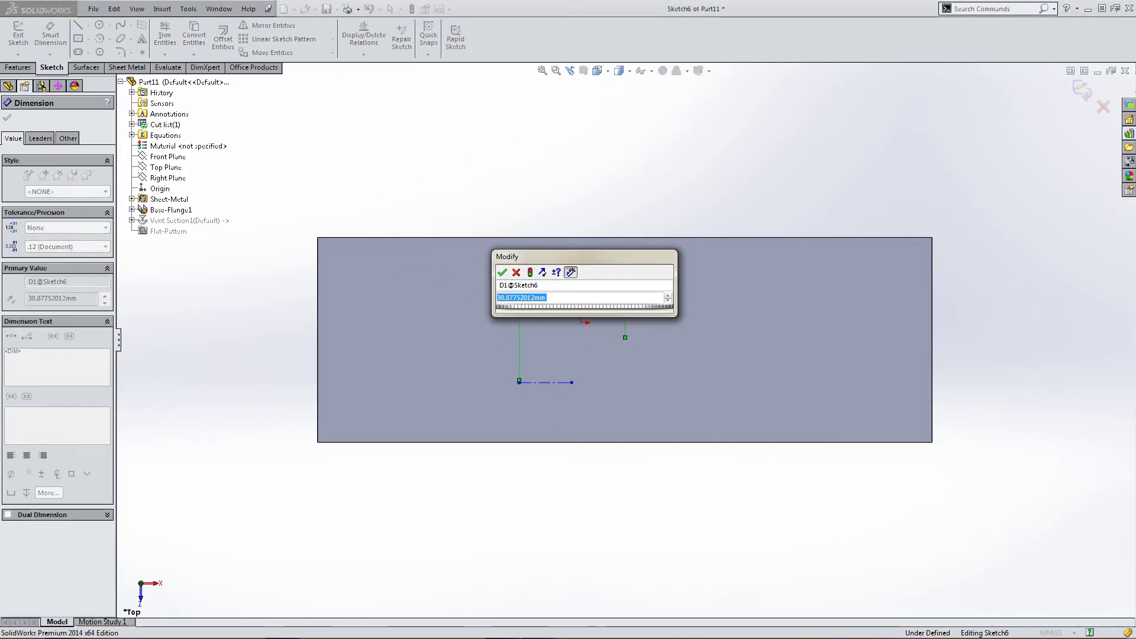
{"action": "type", "text": "65"}
{"action": "key", "text": "Return"}
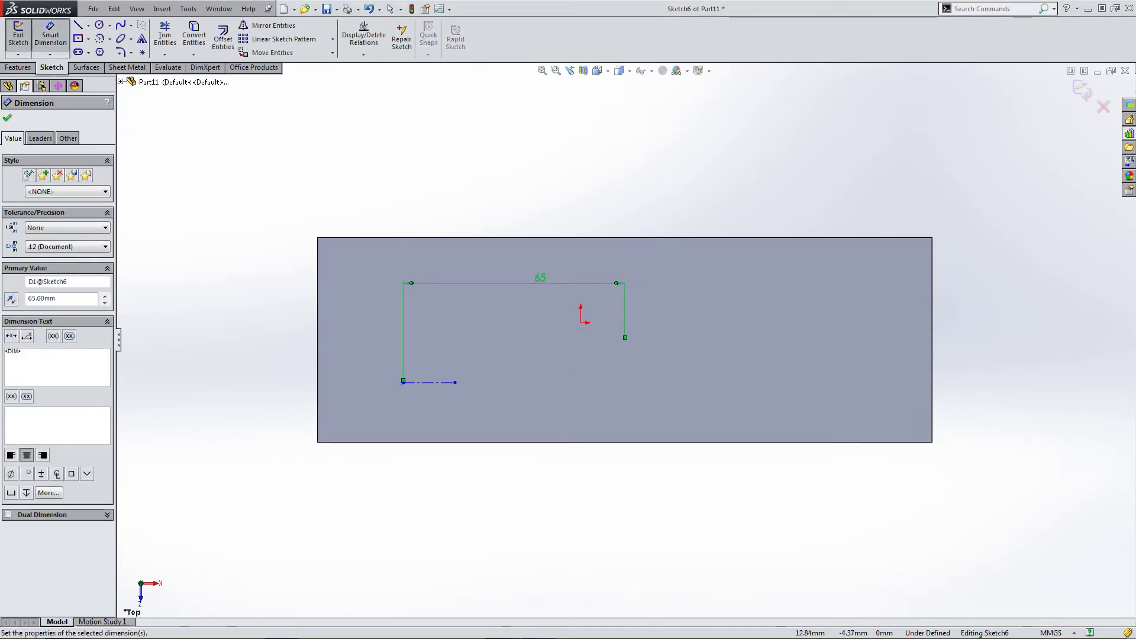
- Dimension the vertical distance from the part origin to the construction line as 15 mm and leave the dimension tool
{"action": "left_click", "coordinate": [120, 82]}
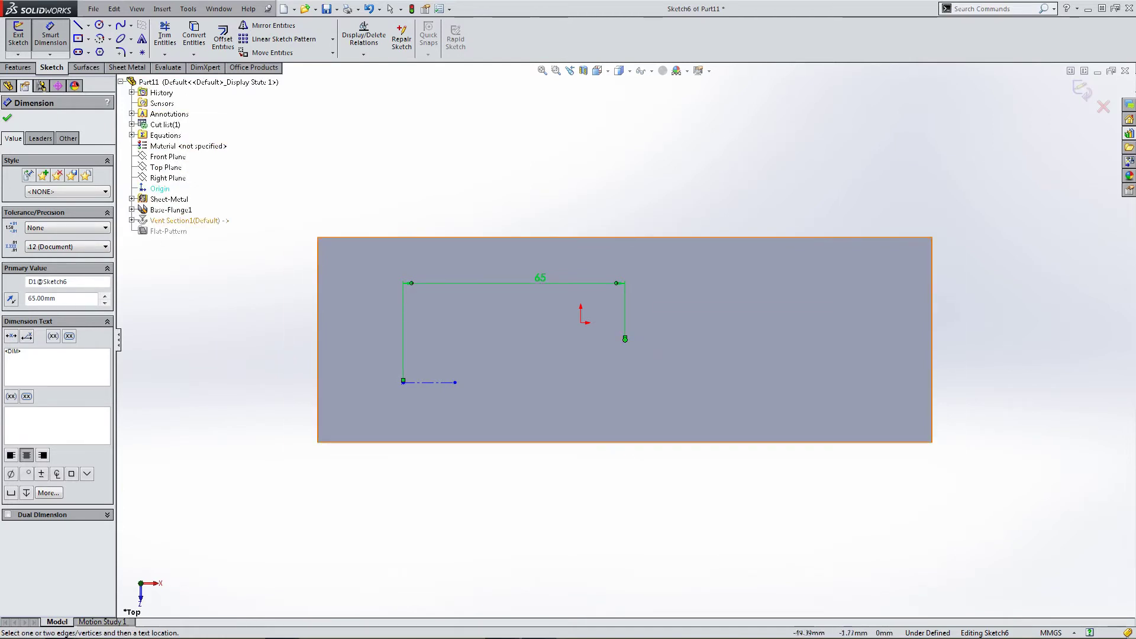
{"action": "left_click", "coordinate": [454, 381]}
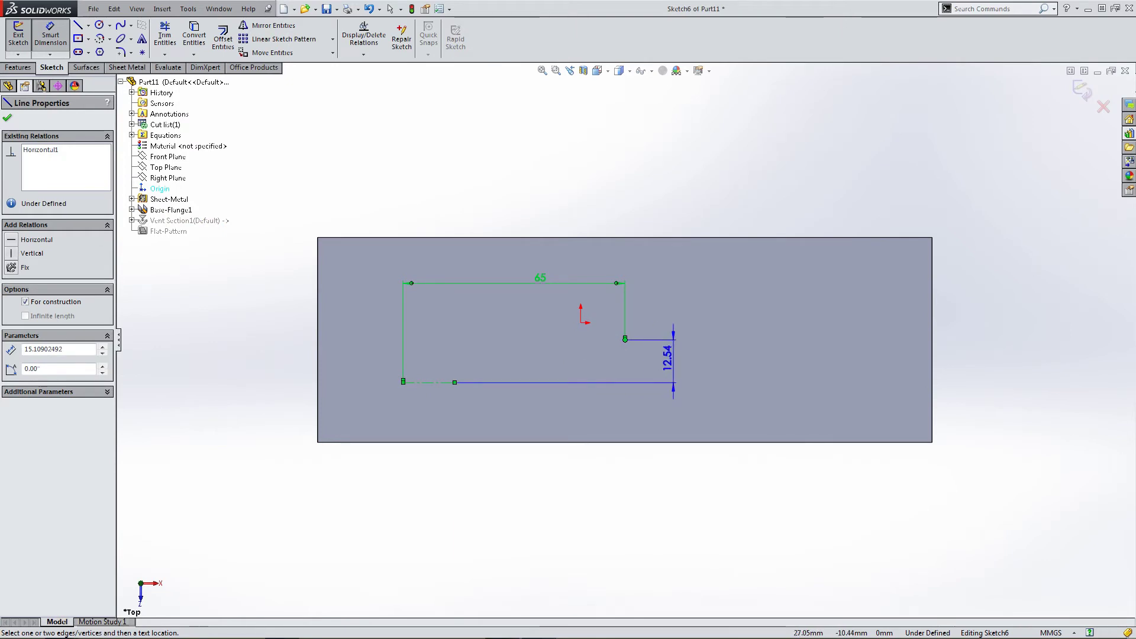
{"action": "left_click", "coordinate": [669, 358]}
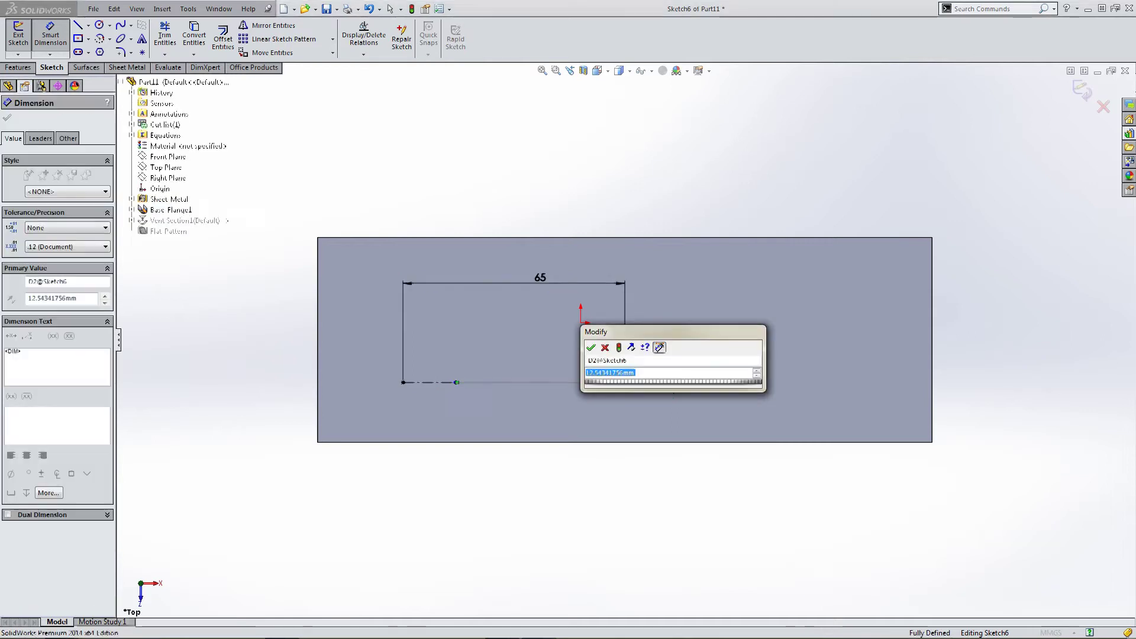
{"action": "type", "text": "15"}
{"action": "key", "text": "Return"}
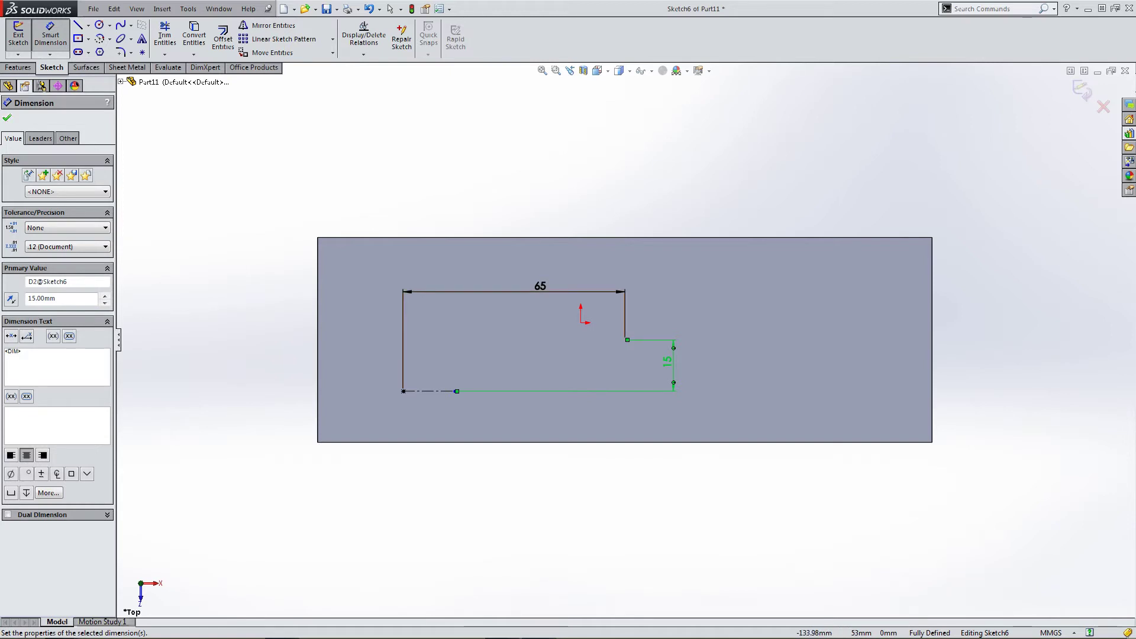
{"action": "key", "text": "Escape"}
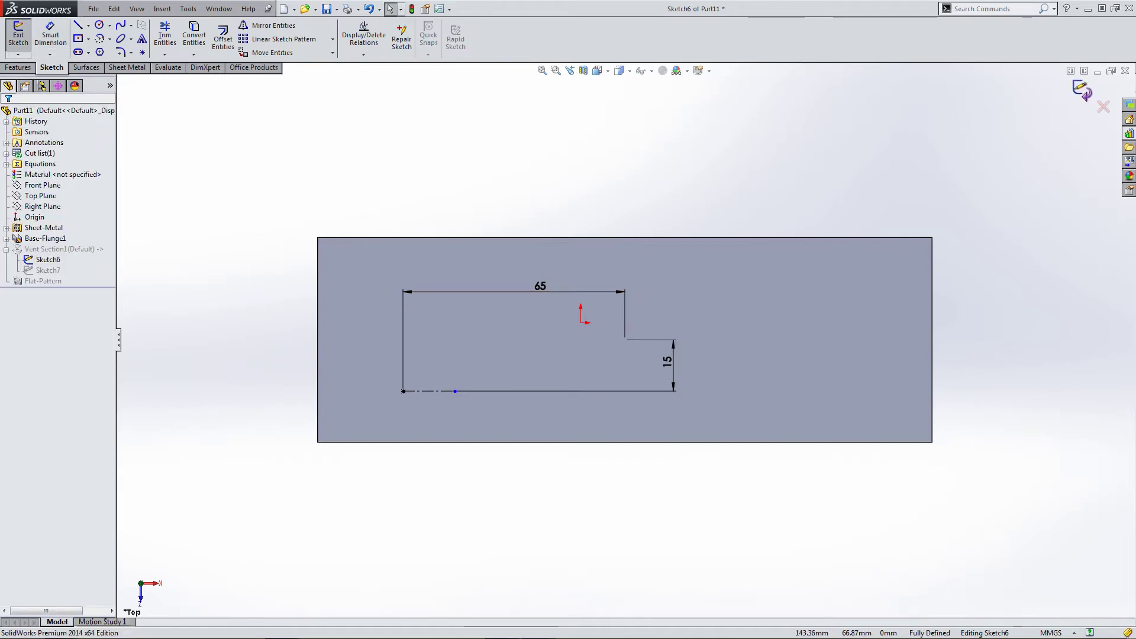
- Exit the vent's position sketch and display the plate in the Isometric view
{"action": "left_click", "coordinate": [1082, 90]}
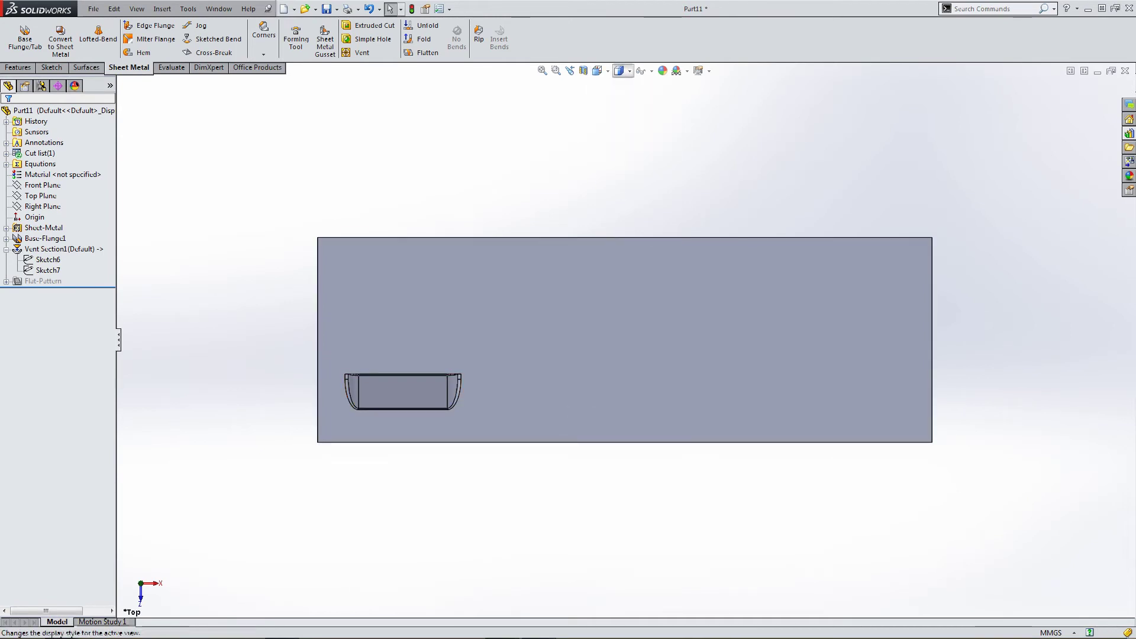
{"action": "mouse_move", "coordinate": [597, 71]}
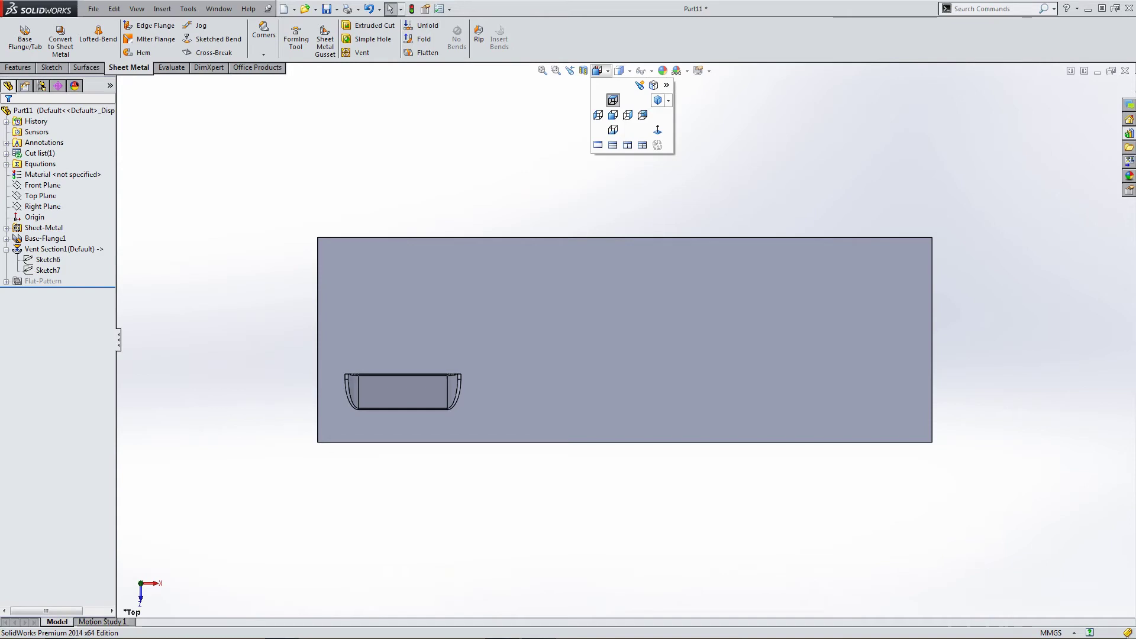
{"action": "left_click", "coordinate": [613, 100]}
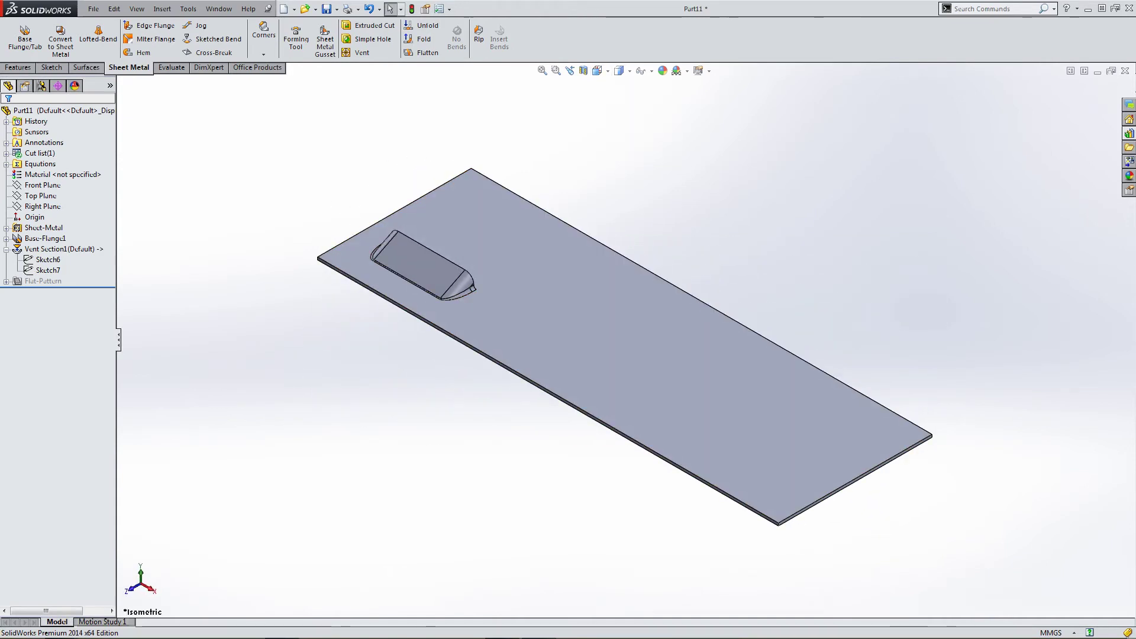
- Start a Linear Pattern with the formed vent on the plate as the feature to pattern
{"action": "left_click", "coordinate": [18, 67]}
{"action": "left_click", "coordinate": [355, 35]}
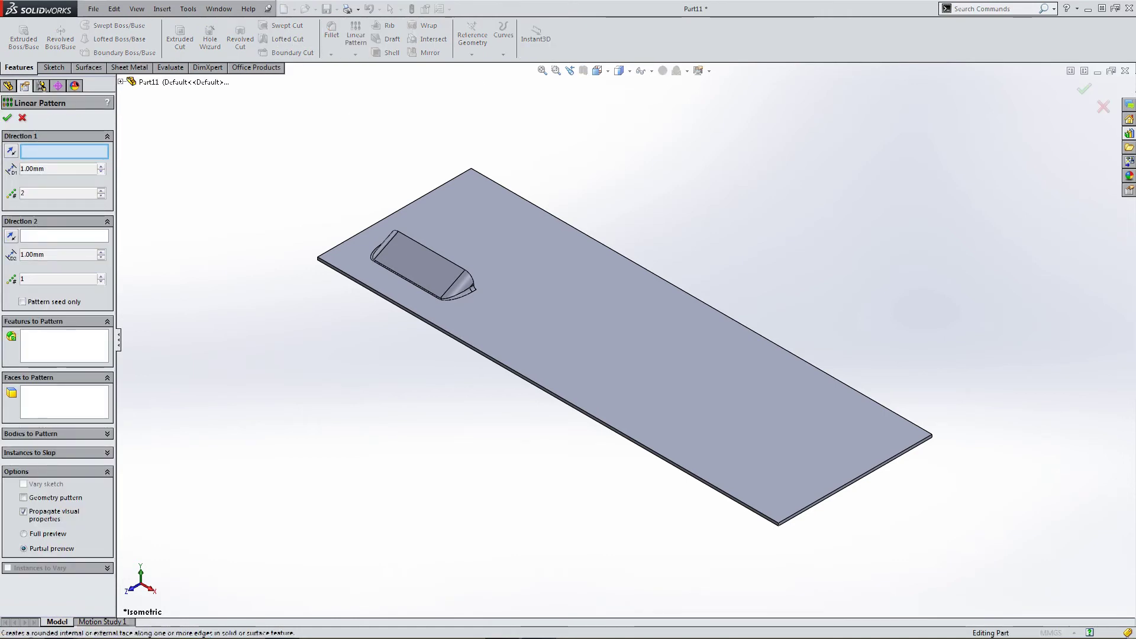
{"action": "left_click", "coordinate": [64, 346]}
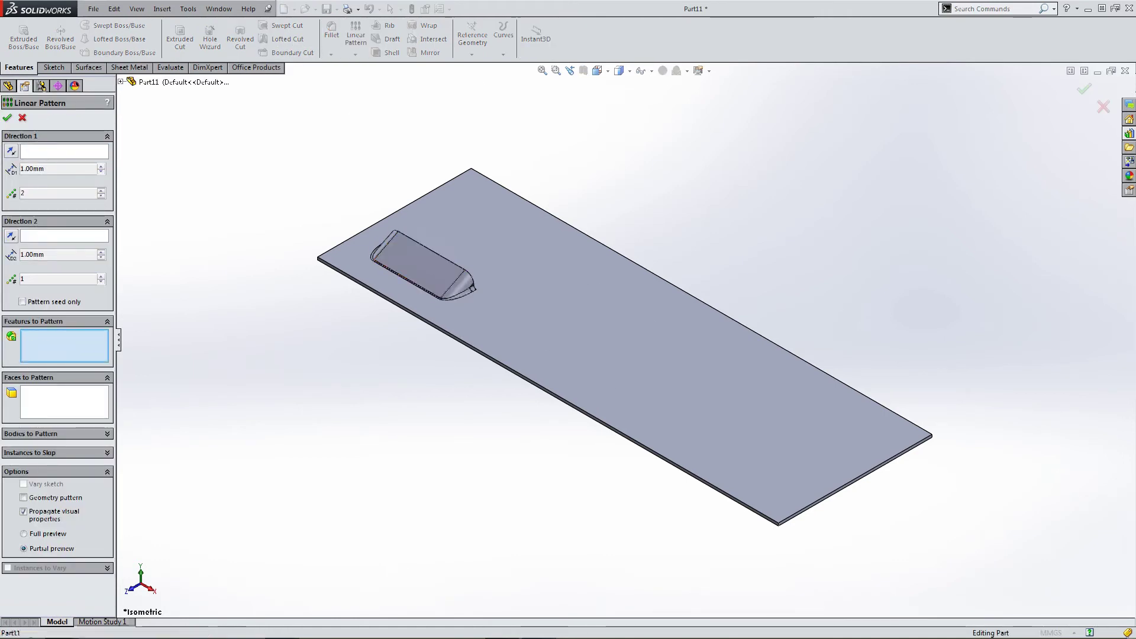
{"action": "left_click", "coordinate": [421, 264]}
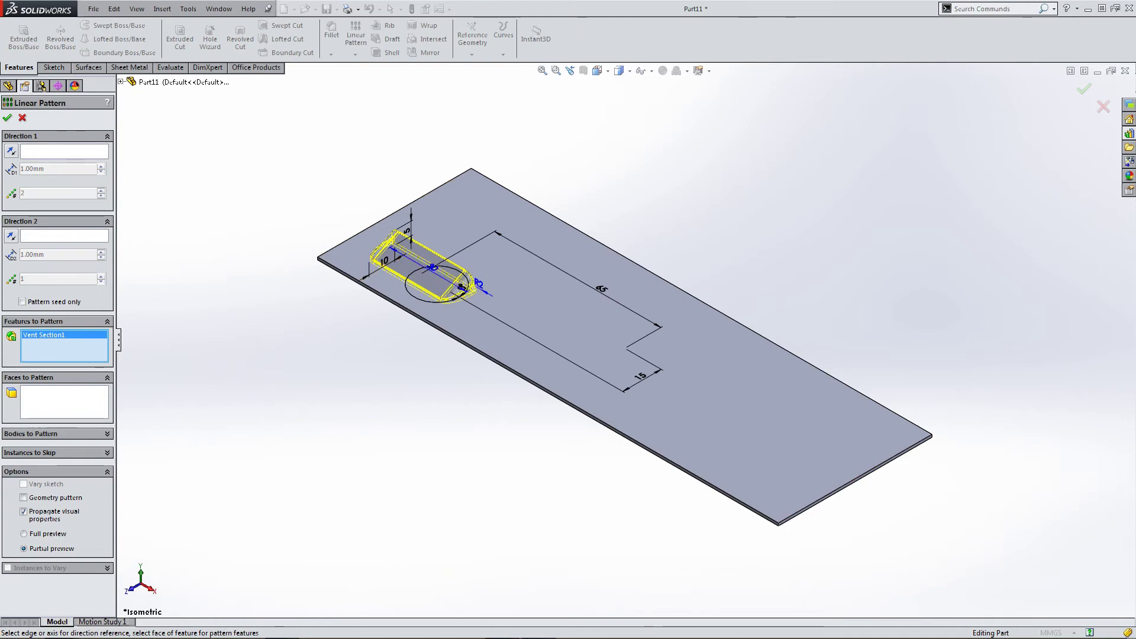
- Run the pattern's first direction along the plate's long front edge with 50 mm spacing and 3 instances
{"action": "left_click", "coordinate": [64, 150]}
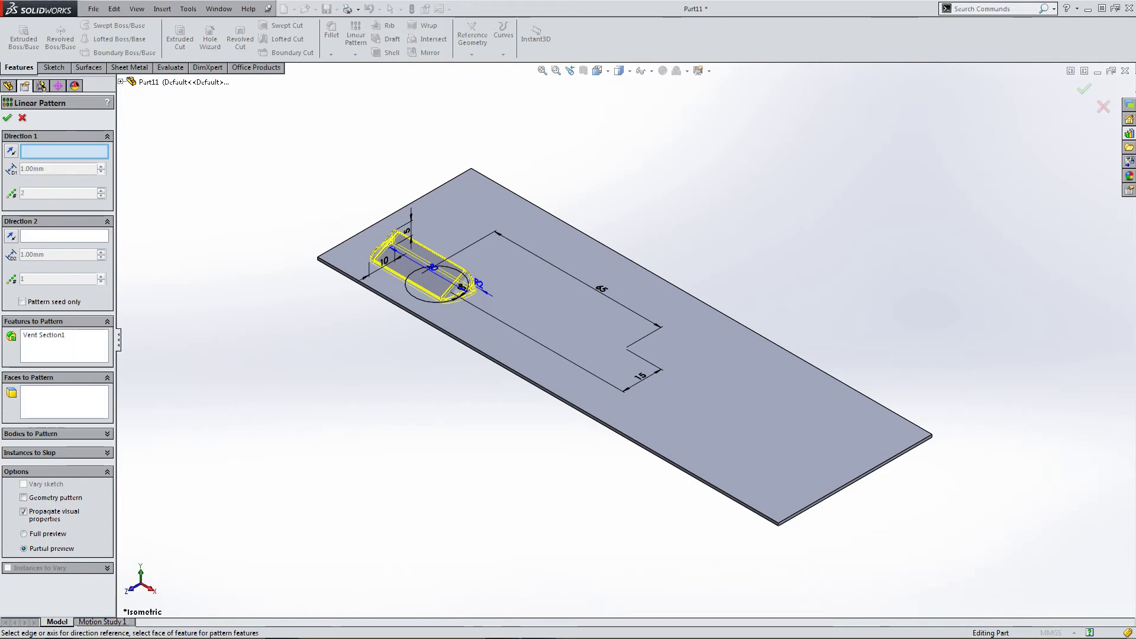
{"action": "left_click", "coordinate": [391, 298]}
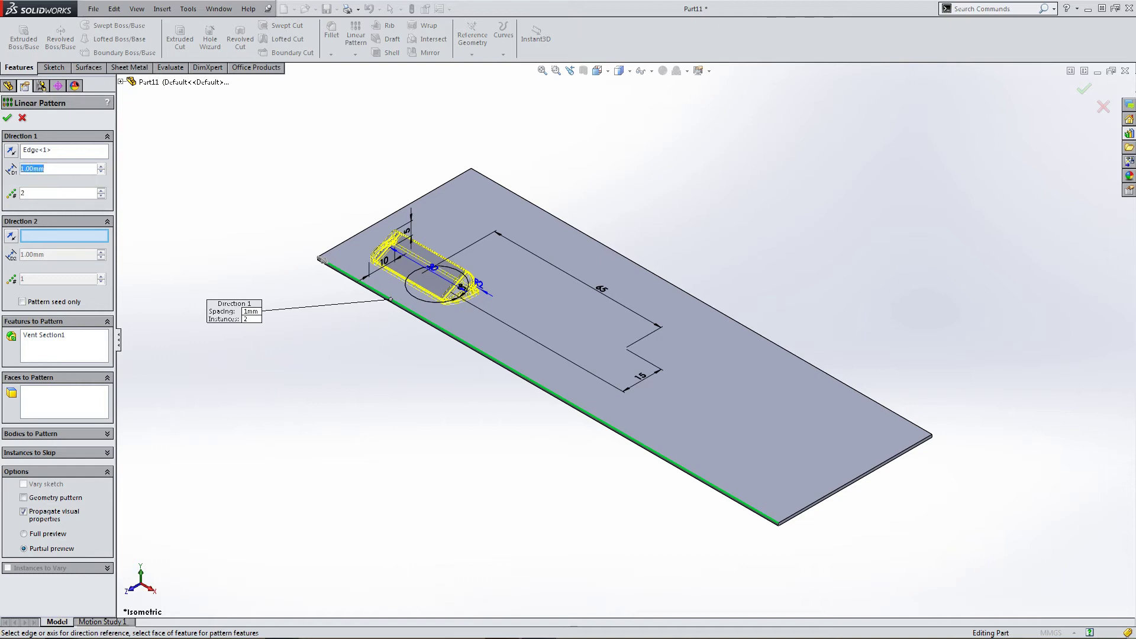
{"action": "type", "text": "50"}
{"action": "key", "text": "Return"}
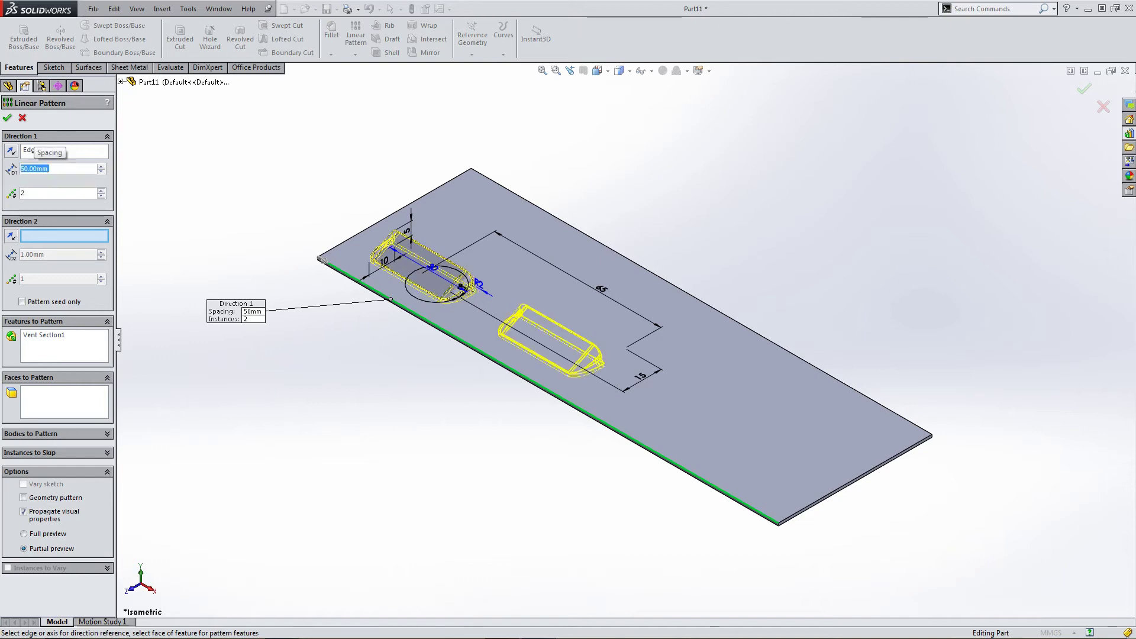
{"action": "left_click", "coordinate": [101, 190]}
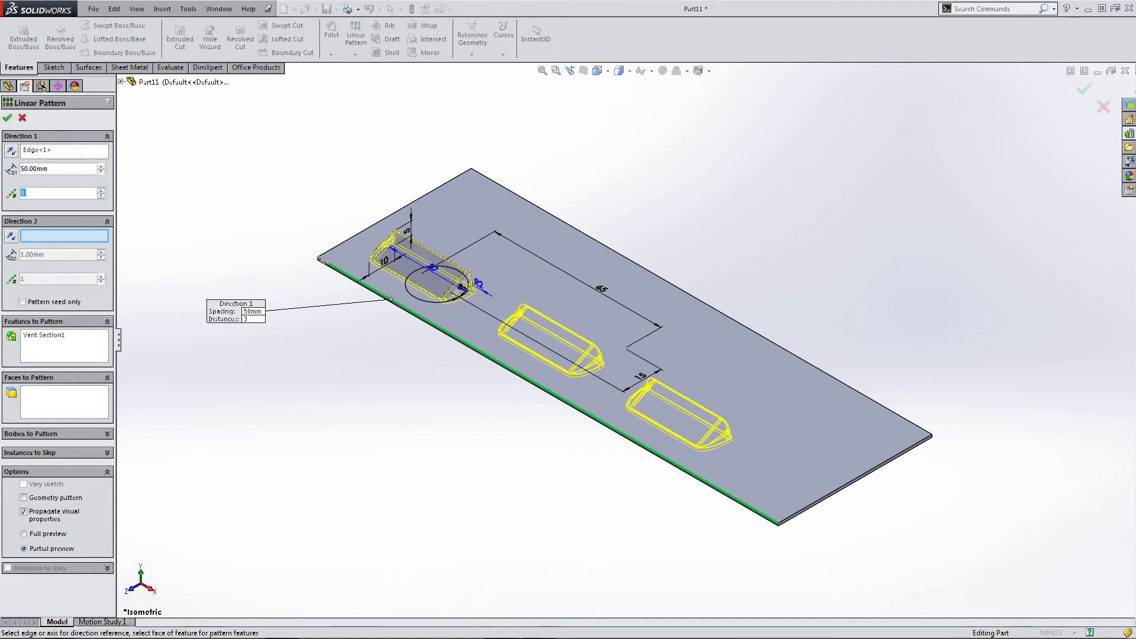
- Change the first direction's spacing to 65 mm
{"action": "left_click", "coordinate": [58, 169]}
{"action": "type", "text": "65"}
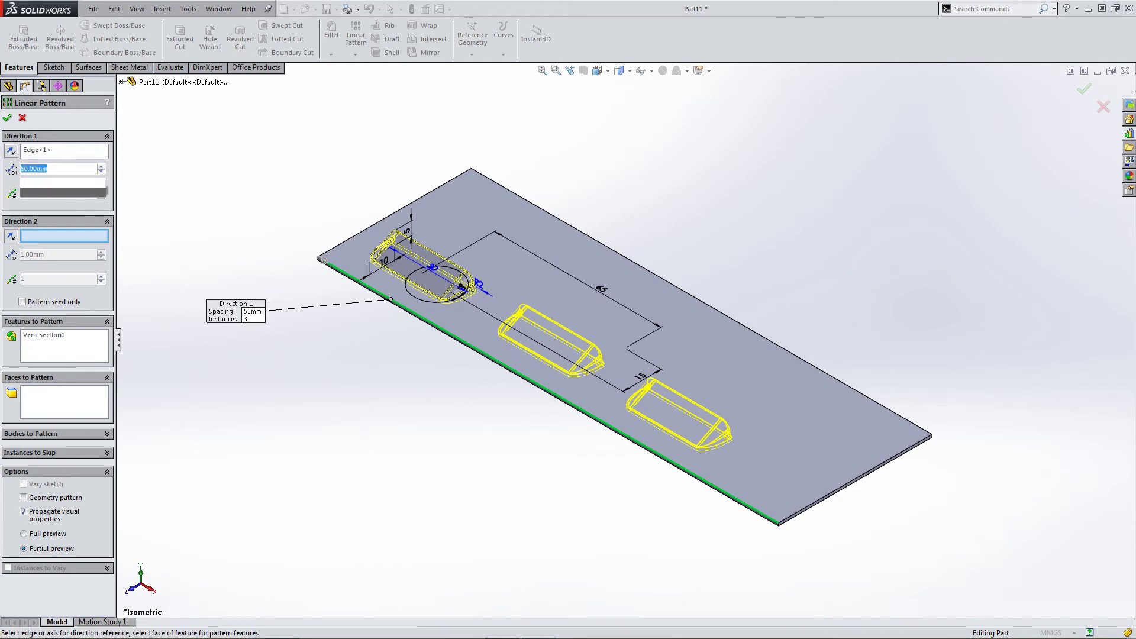
{"action": "key", "text": "Return"}
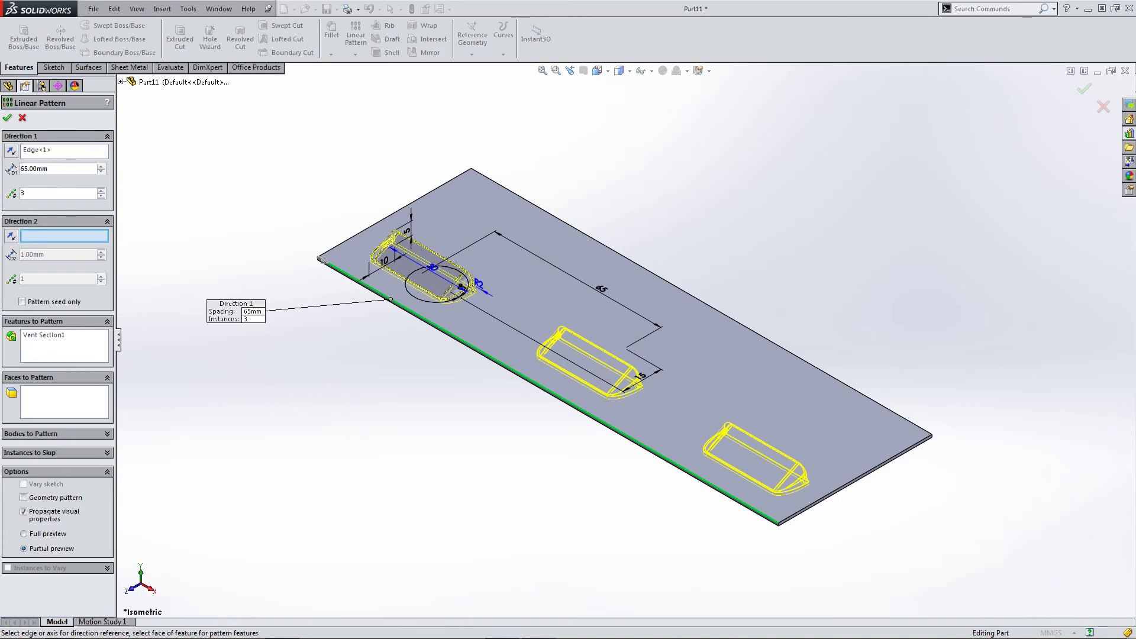
- Run the second direction along the plate's short edge with 30 mm spacing and 2 instances, and finish the pattern
{"action": "left_click", "coordinate": [861, 474]}
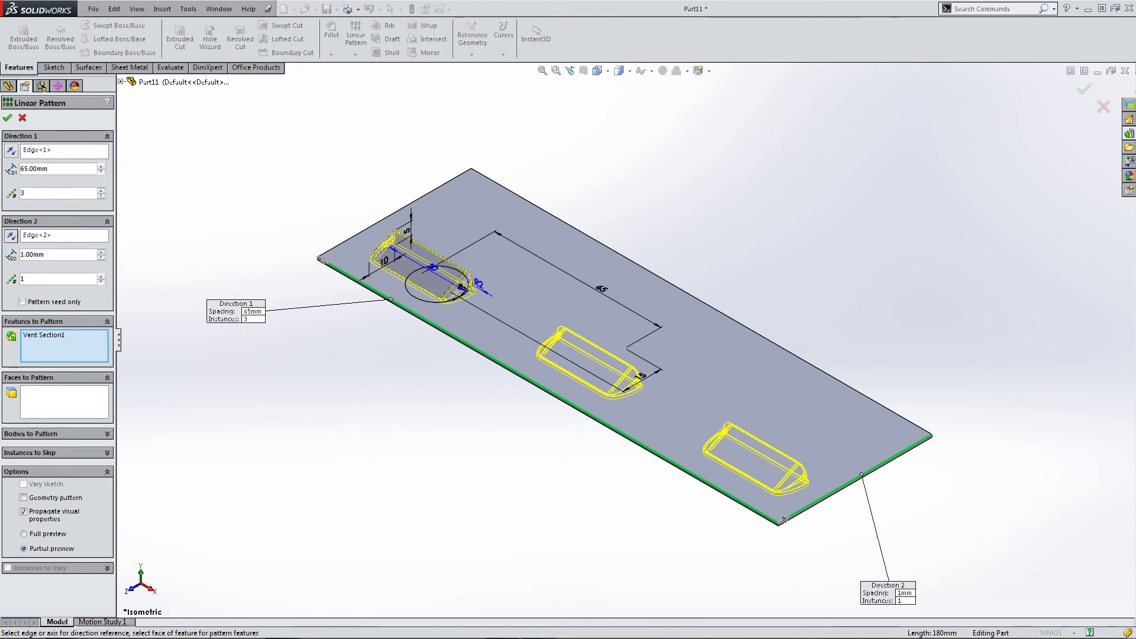
{"action": "double_click", "coordinate": [58, 254]}
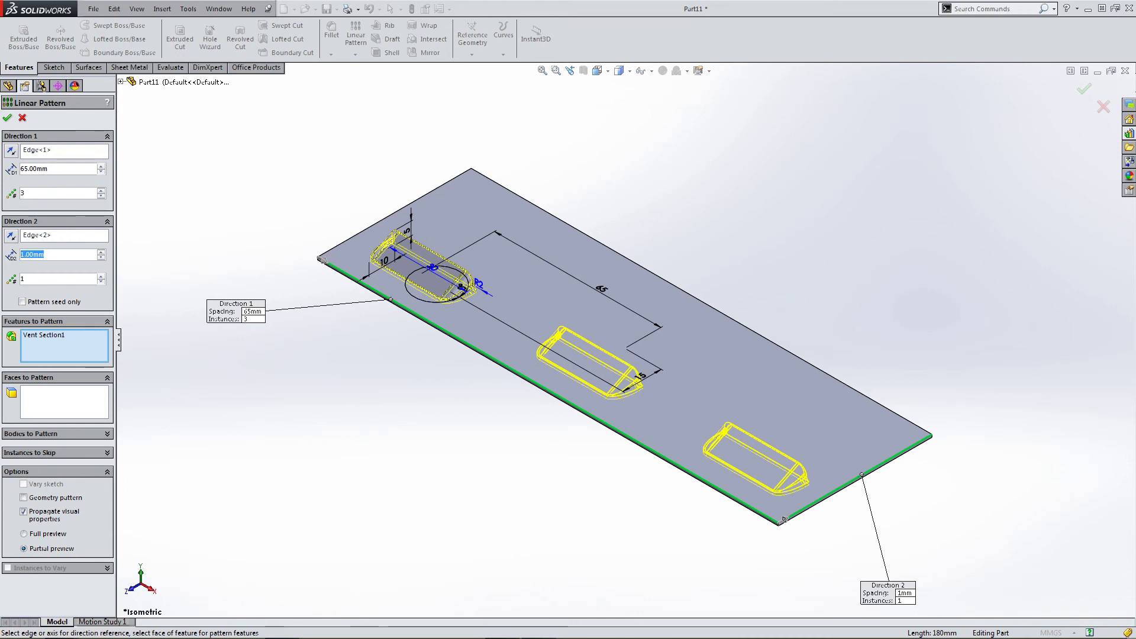
{"action": "type", "text": "30"}
{"action": "key", "text": "Return"}
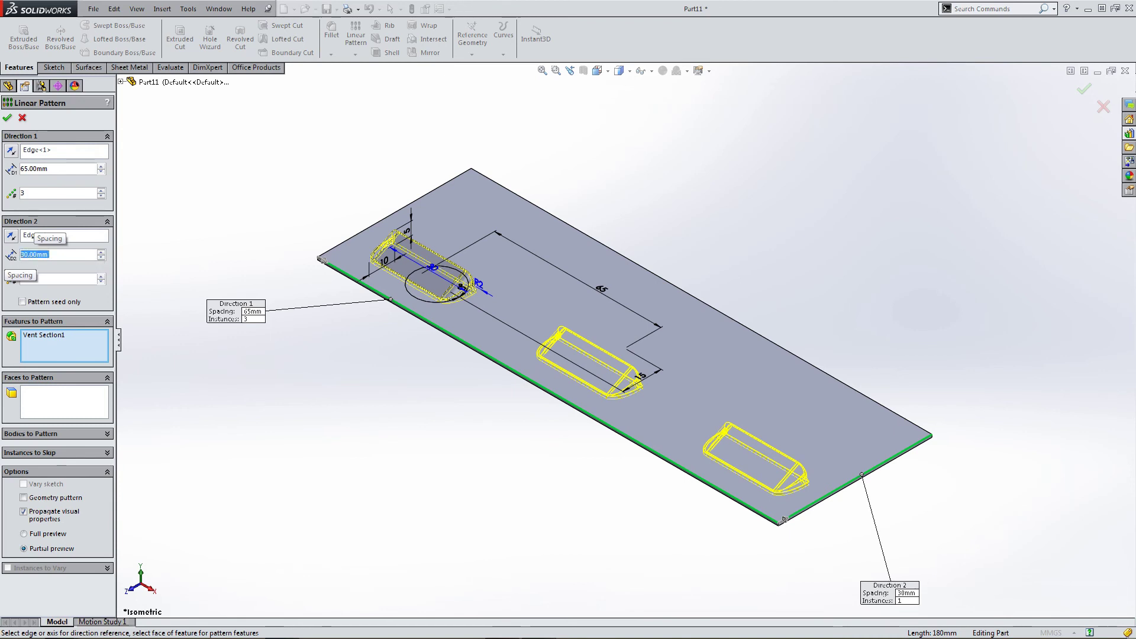
{"action": "left_click", "coordinate": [25, 278]}
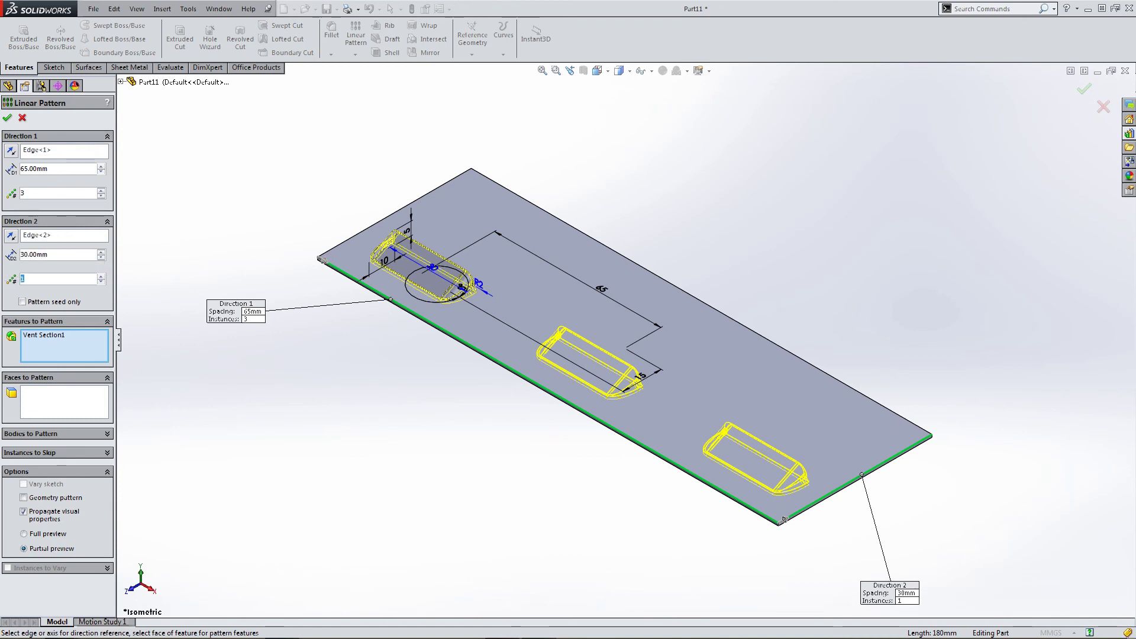
{"action": "type", "text": "2"}
{"action": "key", "text": "Return"}
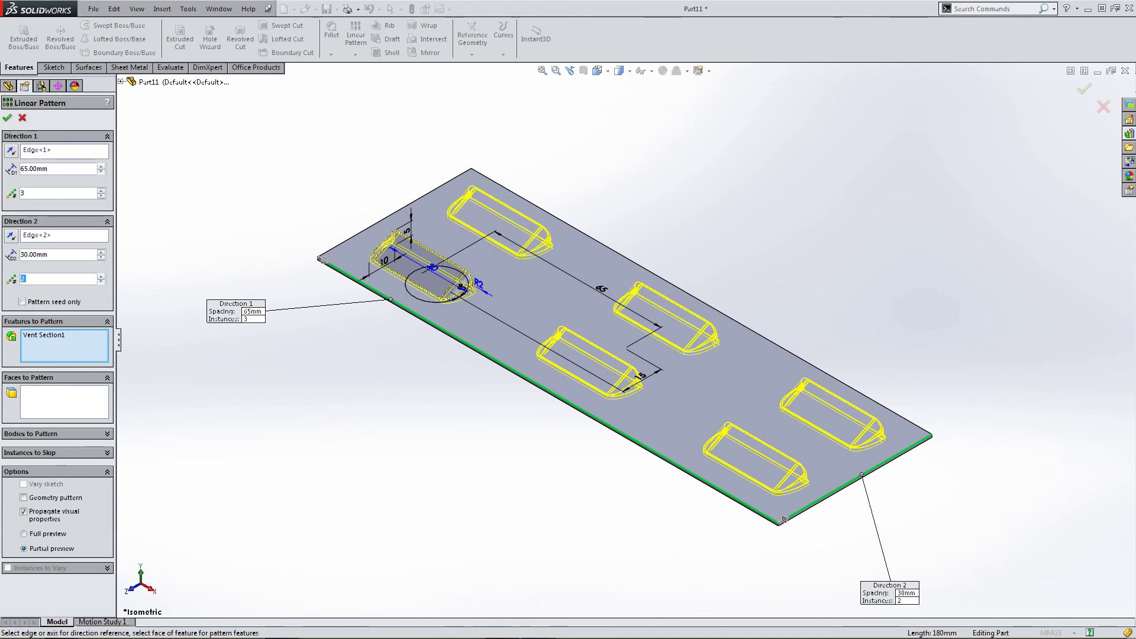
{"action": "key", "text": "Return"}
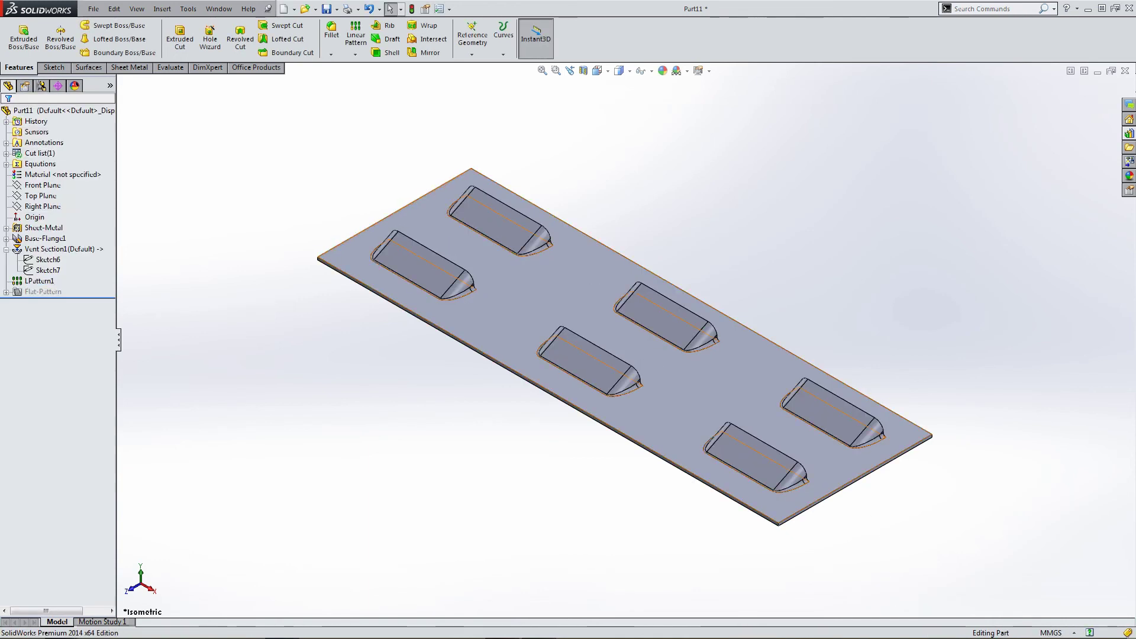
- Examine the patterned vents up close from the open side, the plate's underside and a low oblique angle
{"action": "middle_click_drag", "start_coordinate": [625, 346], "coordinate": [565, 393]}
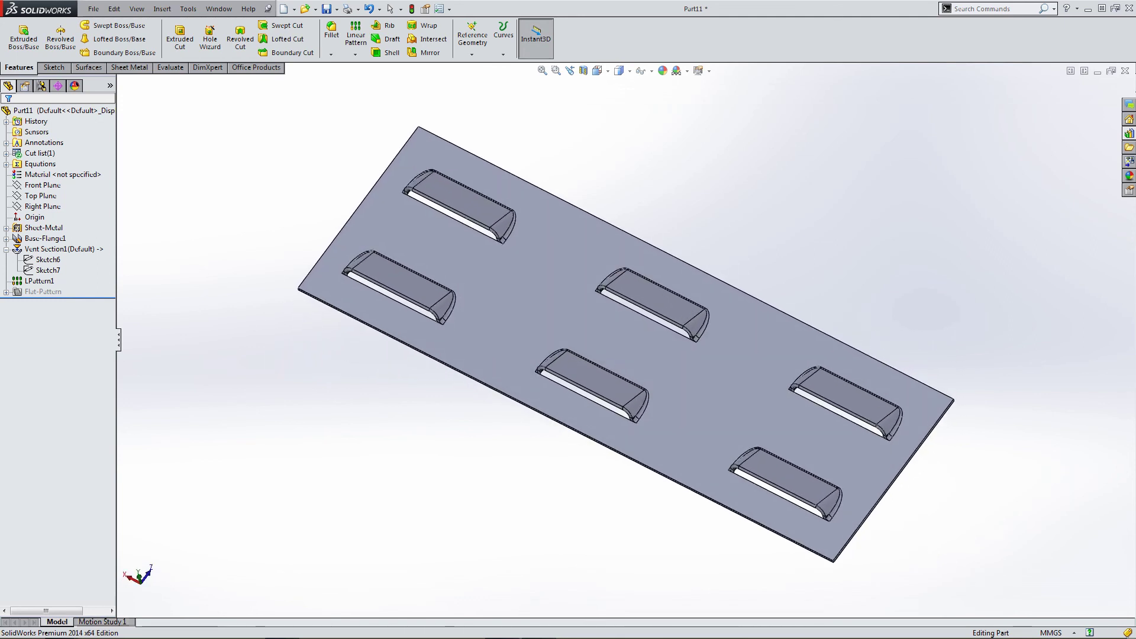
{"action": "scroll", "coordinate": [645, 417], "scroll_direction": "down", "scroll_amount": 4}
{"action": "scroll", "coordinate": [494, 349], "scroll_direction": "down", "scroll_amount": 3}
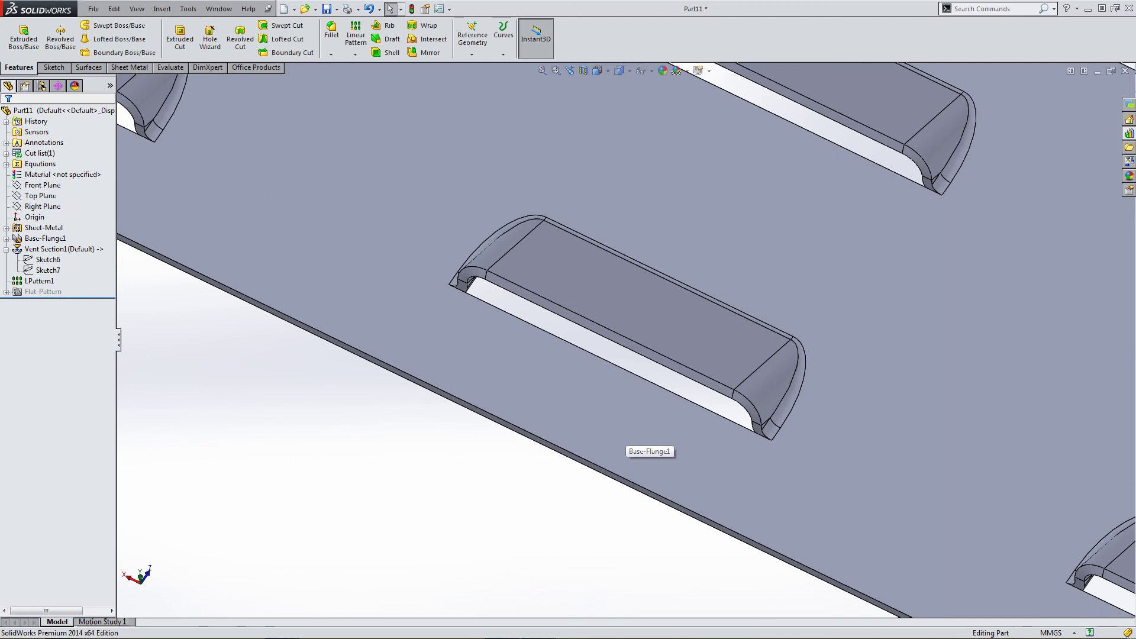
{"action": "middle_click_drag", "start_coordinate": [522, 395], "coordinate": [521, 181]}
{"action": "scroll", "coordinate": [631, 468], "scroll_direction": "up", "scroll_amount": 2}
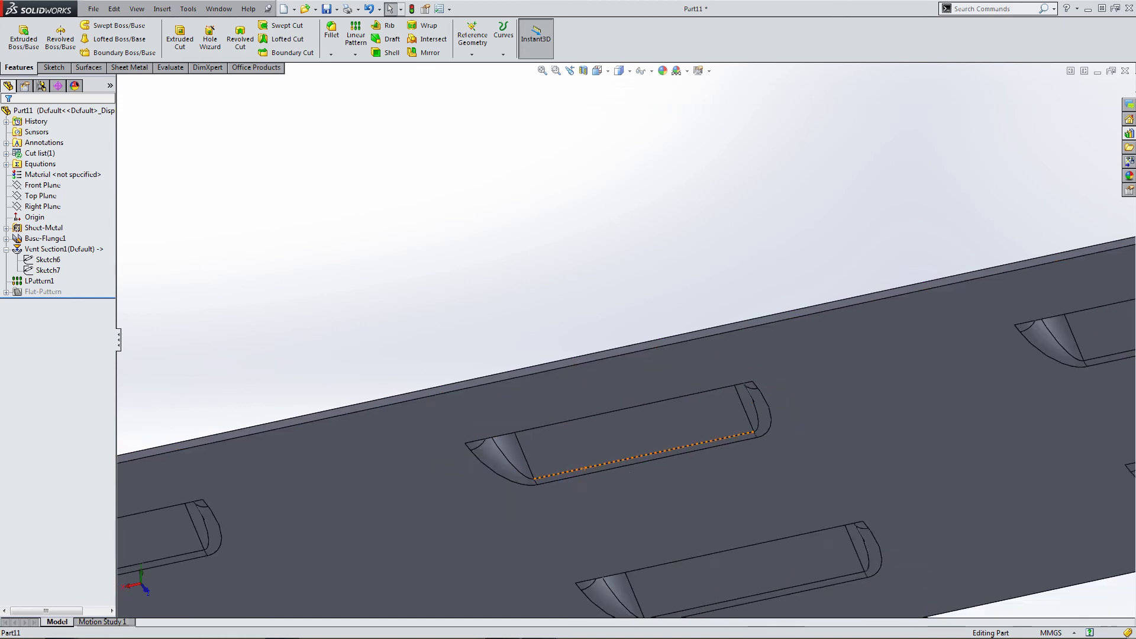
{"action": "scroll", "coordinate": [656, 539], "scroll_direction": "down", "scroll_amount": 1}
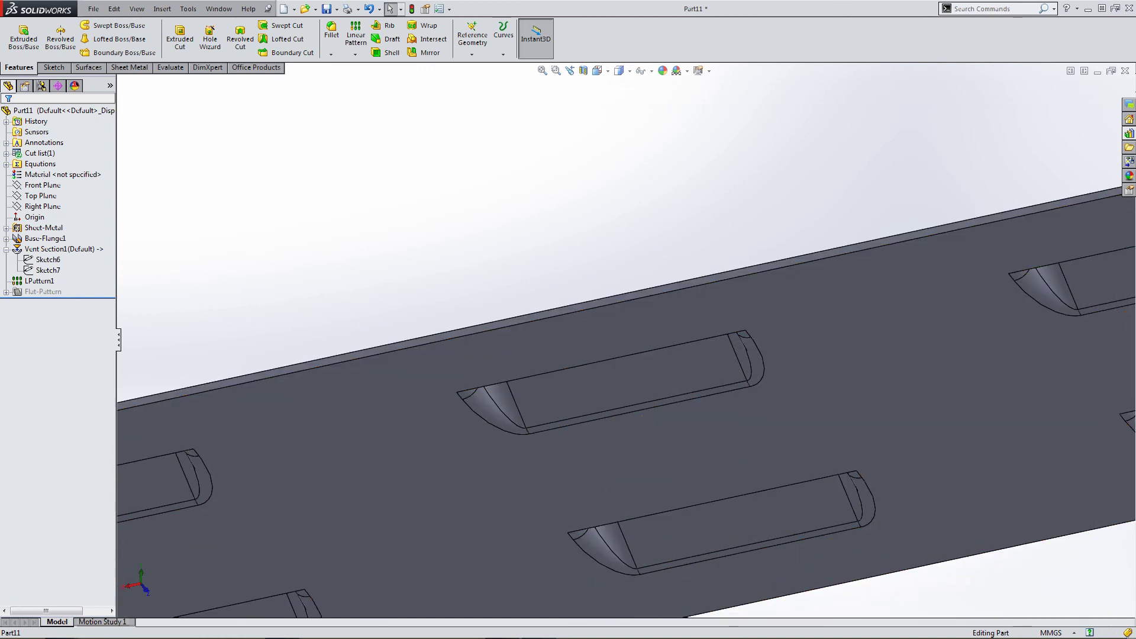
{"action": "middle_click_drag", "start_coordinate": [642, 415], "coordinate": [645, 526]}
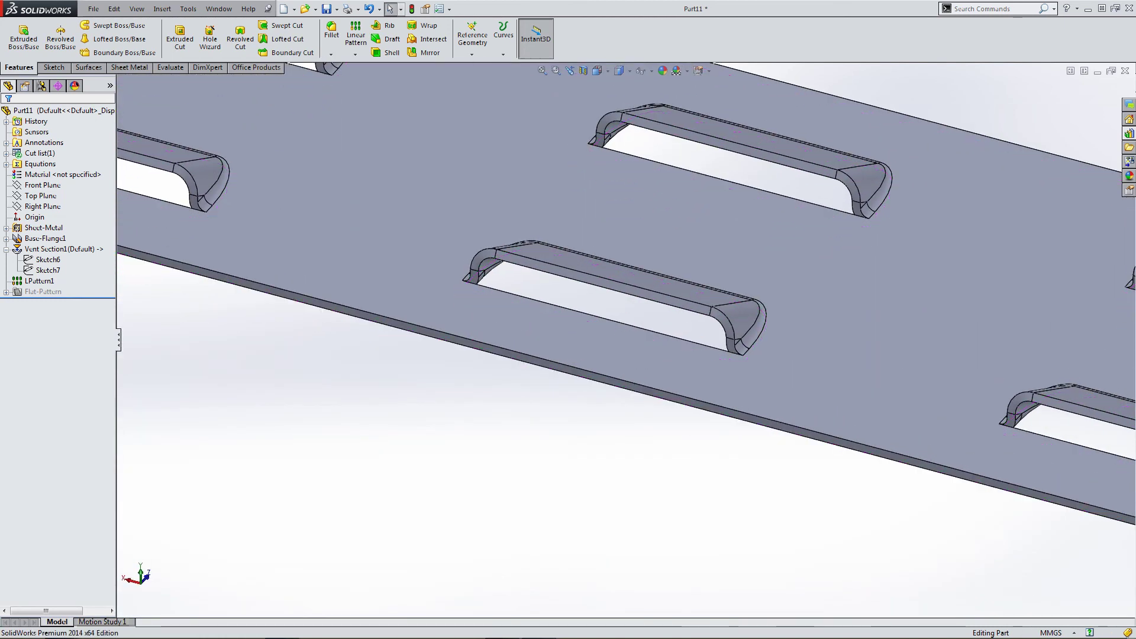